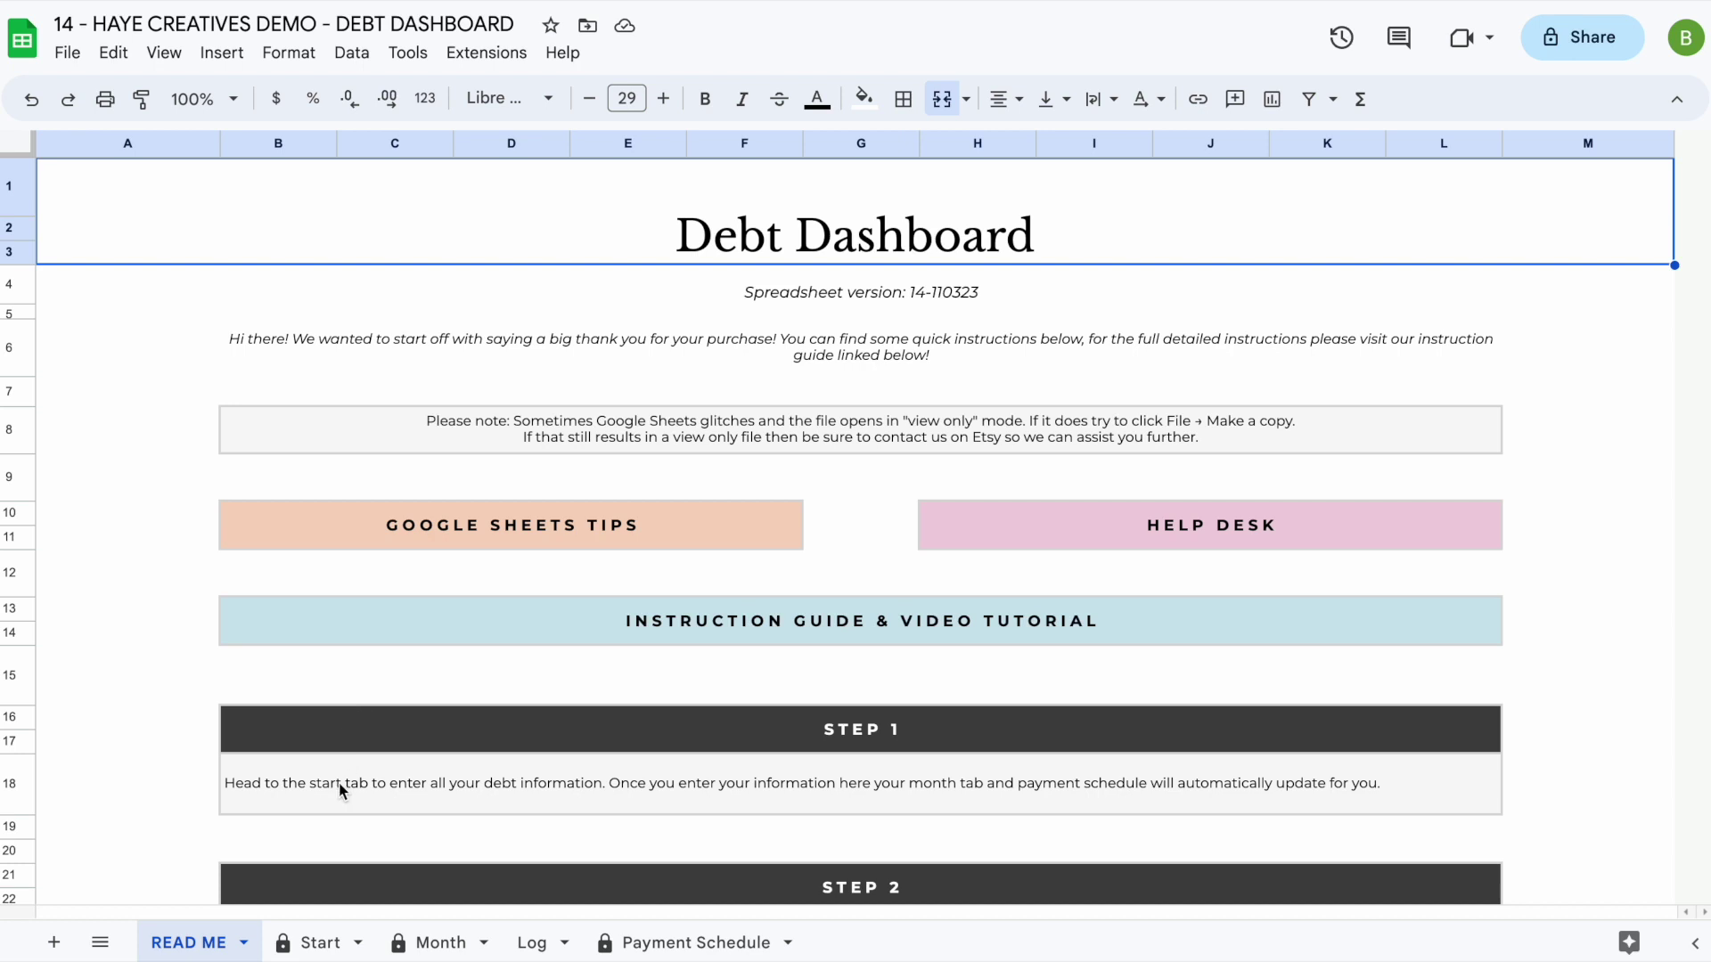
- Preview the READ ME page's Google Sheets Tips, Help Desk and Instruction Guide links, then go to Start
scroll(339, 782, "down", 5)
scroll(339, 783, "up", 5)
left_click(594, 535)
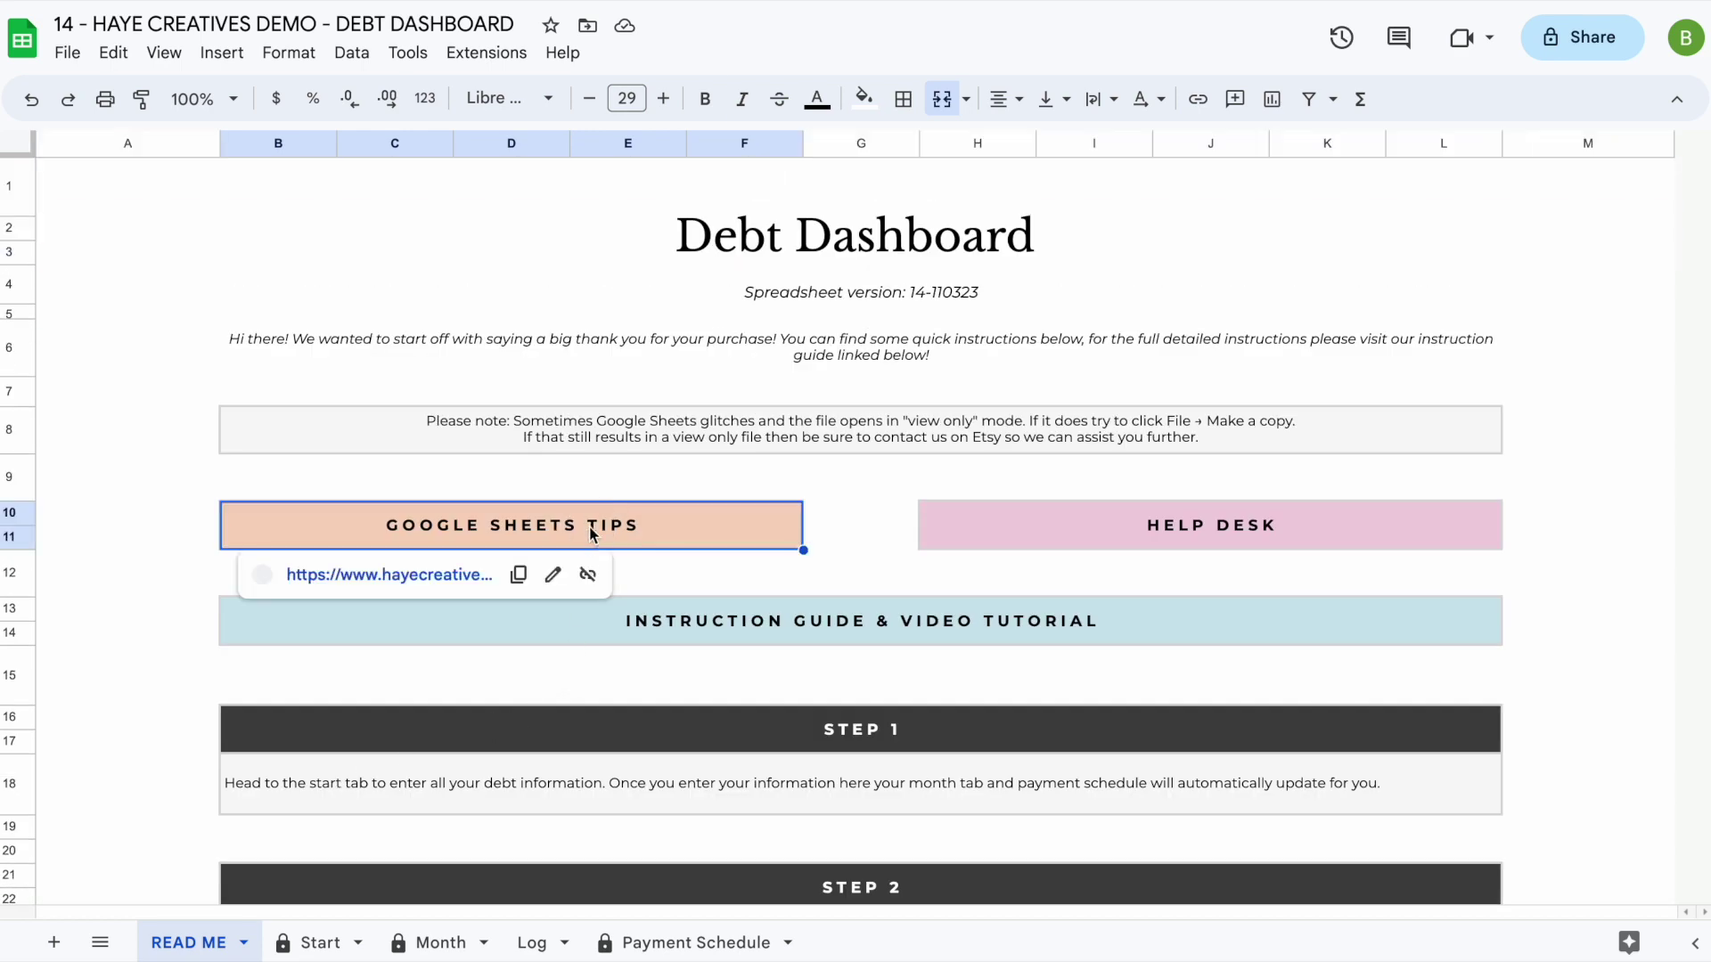
left_click(989, 541)
left_click(822, 631)
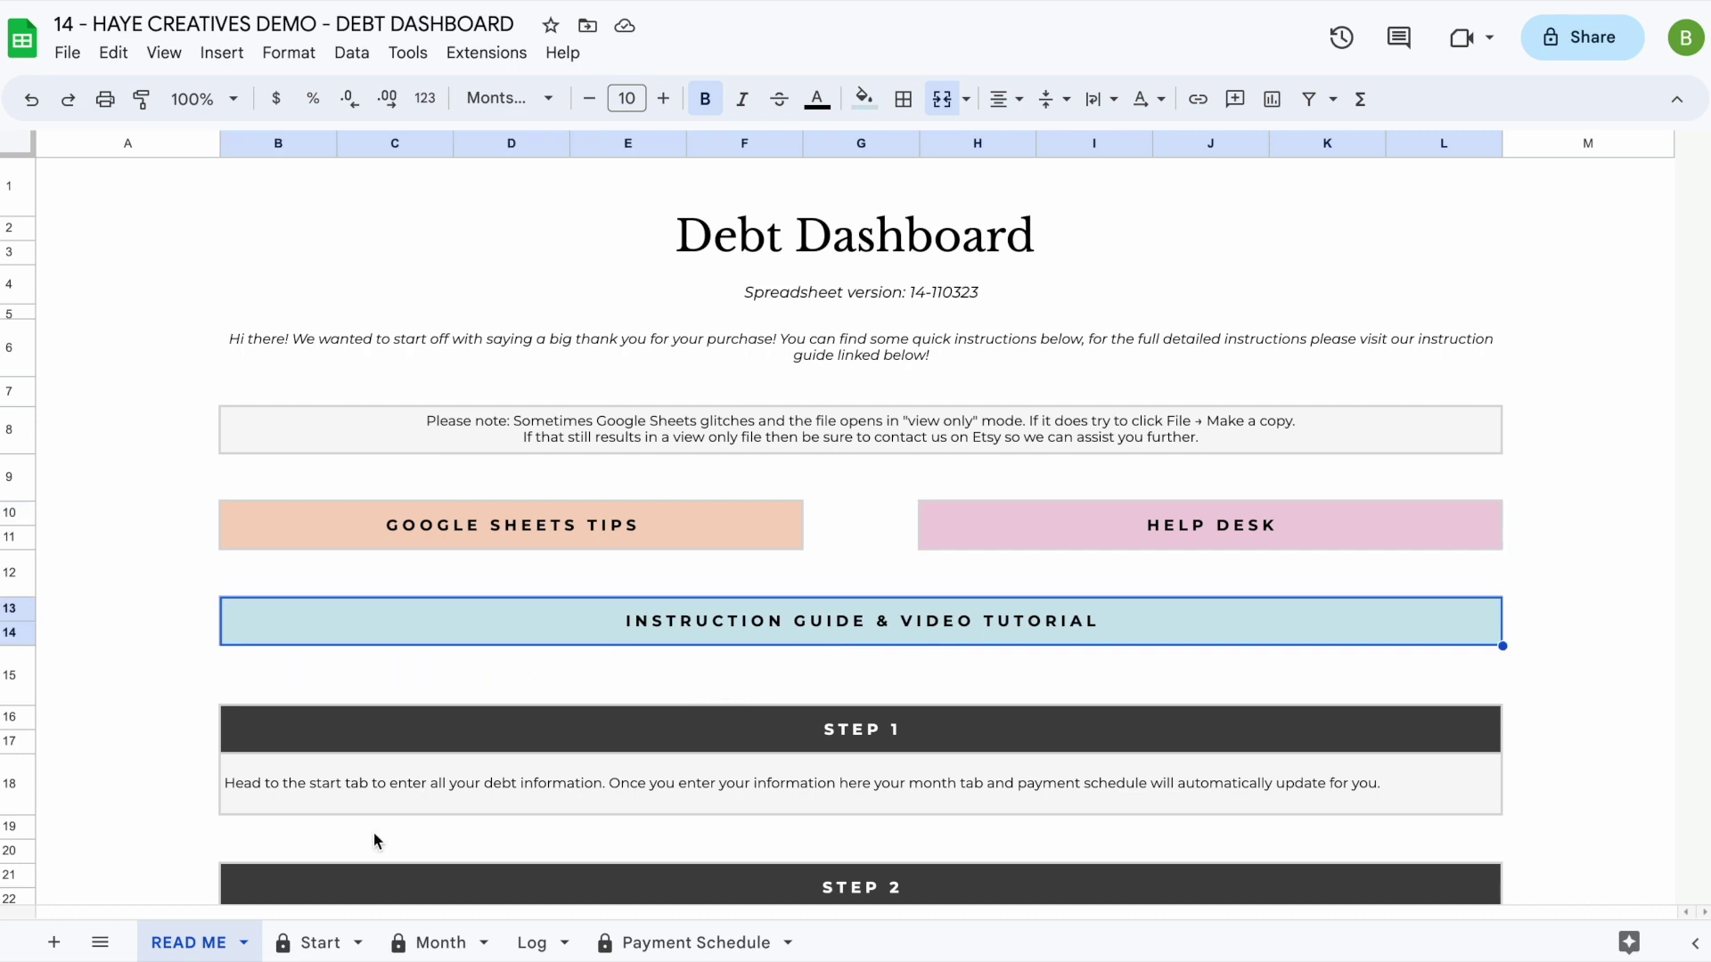
left_click(320, 943)
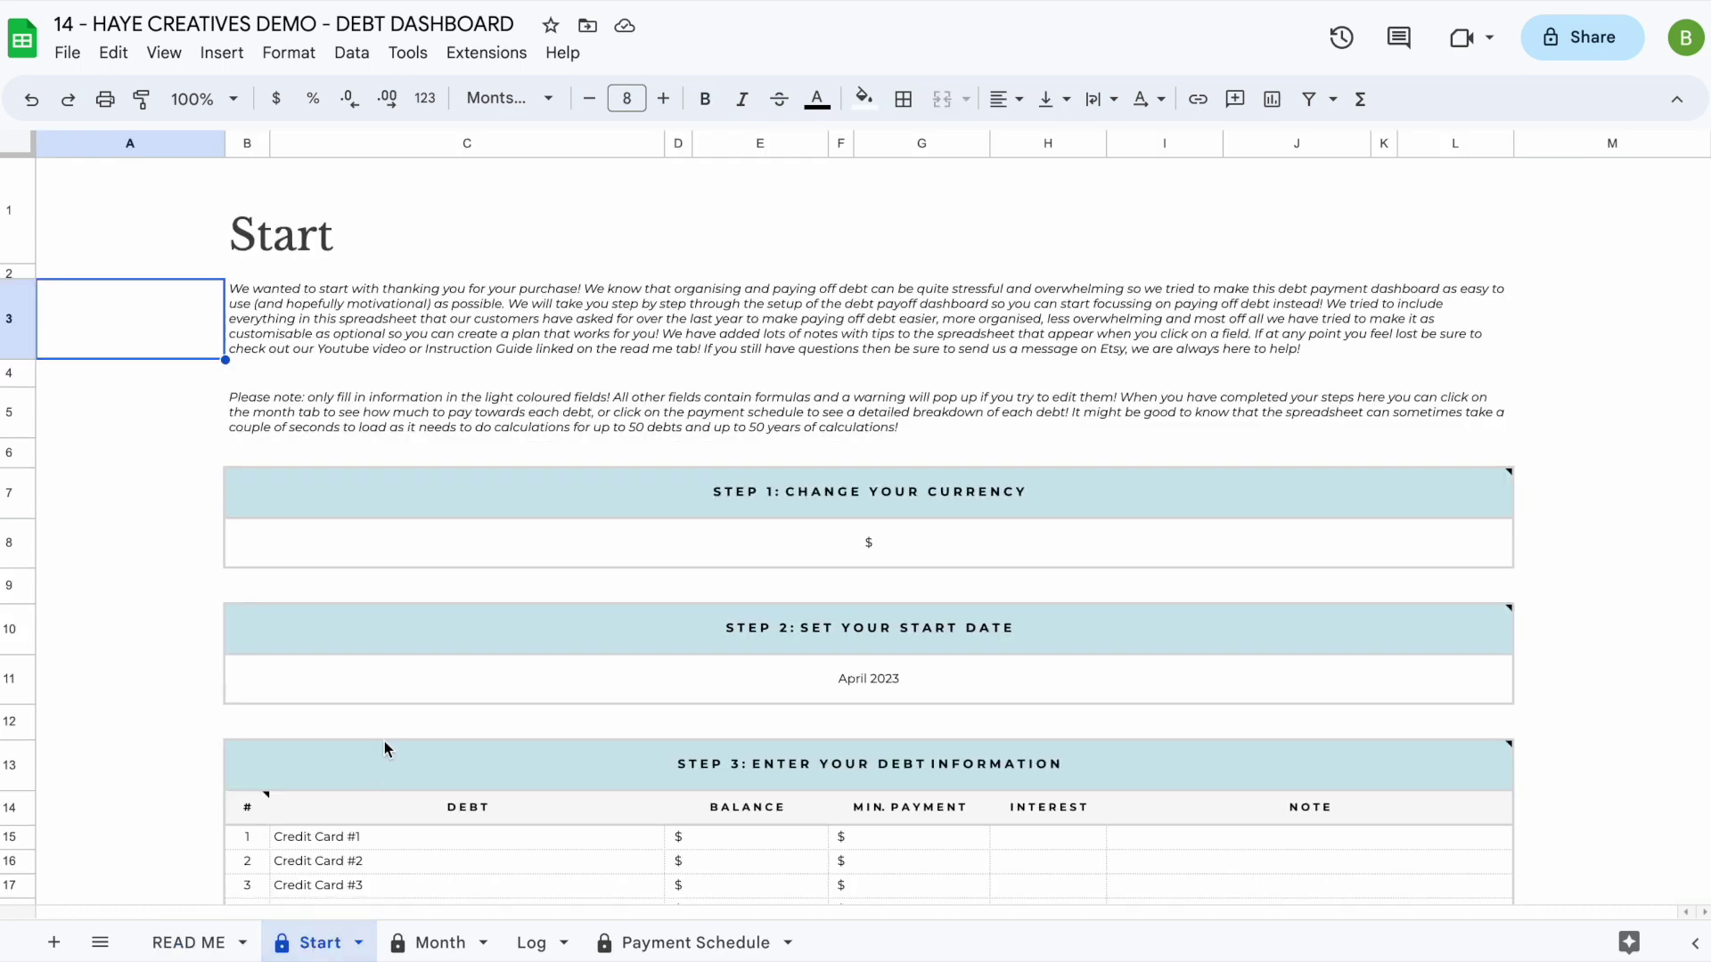
- Dismiss the Step 3 note on the Start sheet and switch to the Month overview
mouse_move(272, 765)
left_click(135, 767)
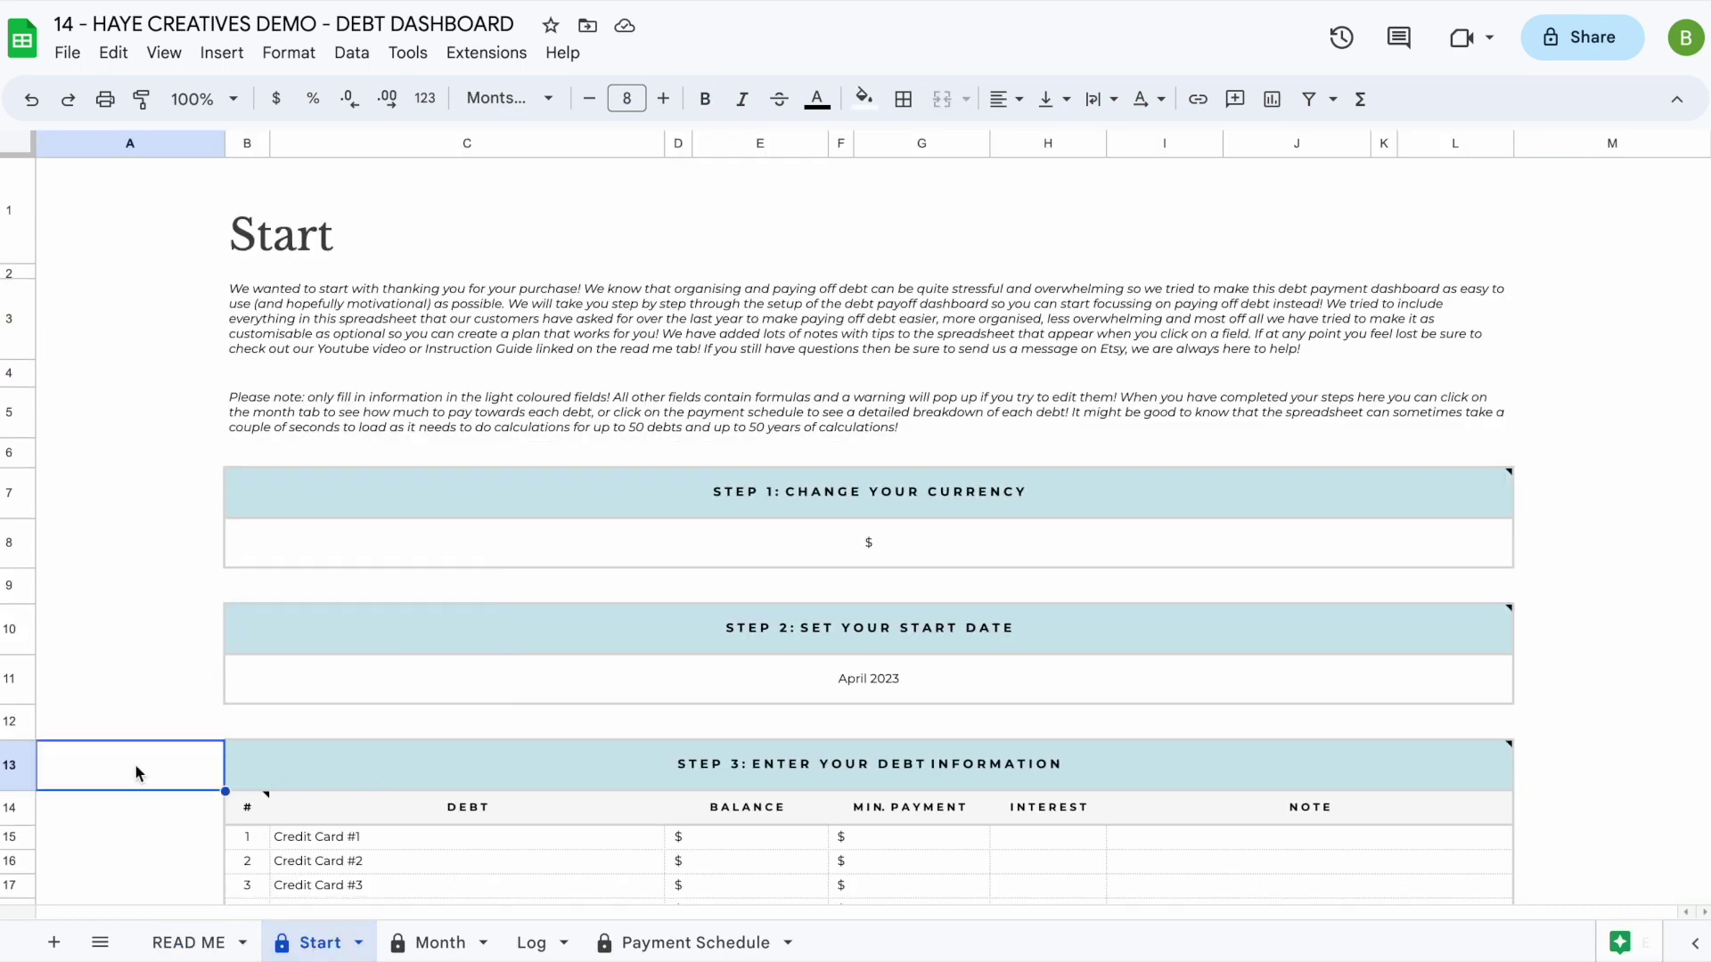
scroll(150, 759, "down", 3)
scroll(150, 761, "up", 3)
left_click(427, 942)
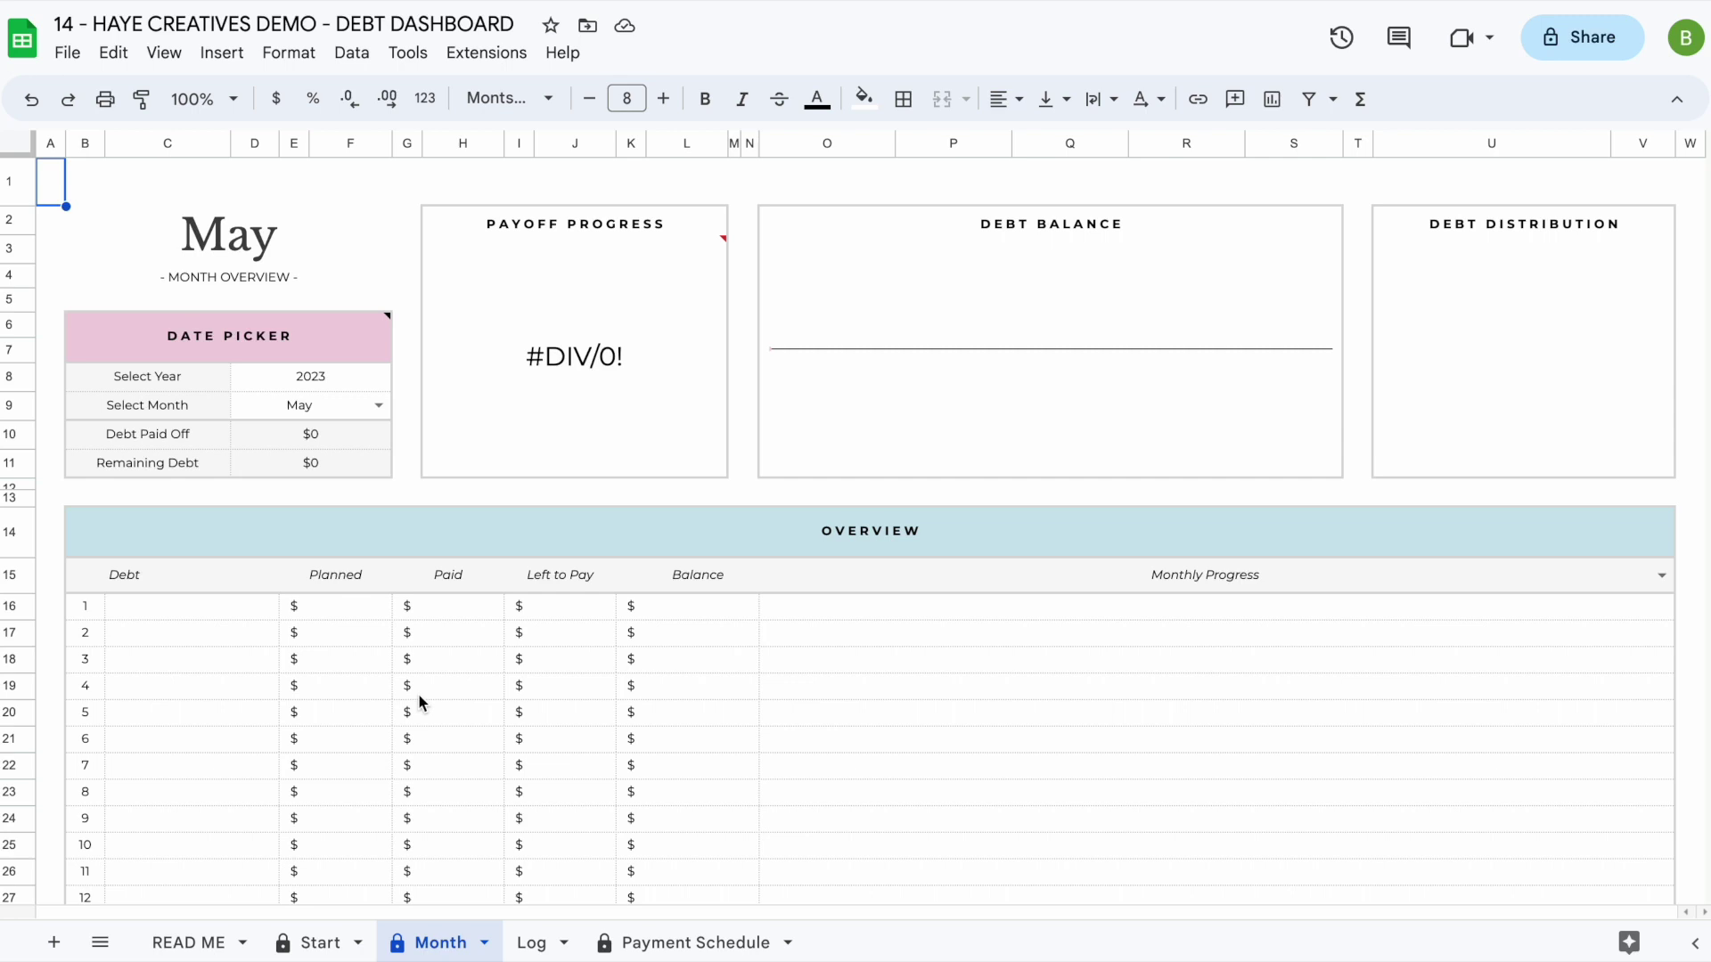
- Browse the Log, Month and Payment Schedule sheets, then return to the Start sheet
left_click(532, 944)
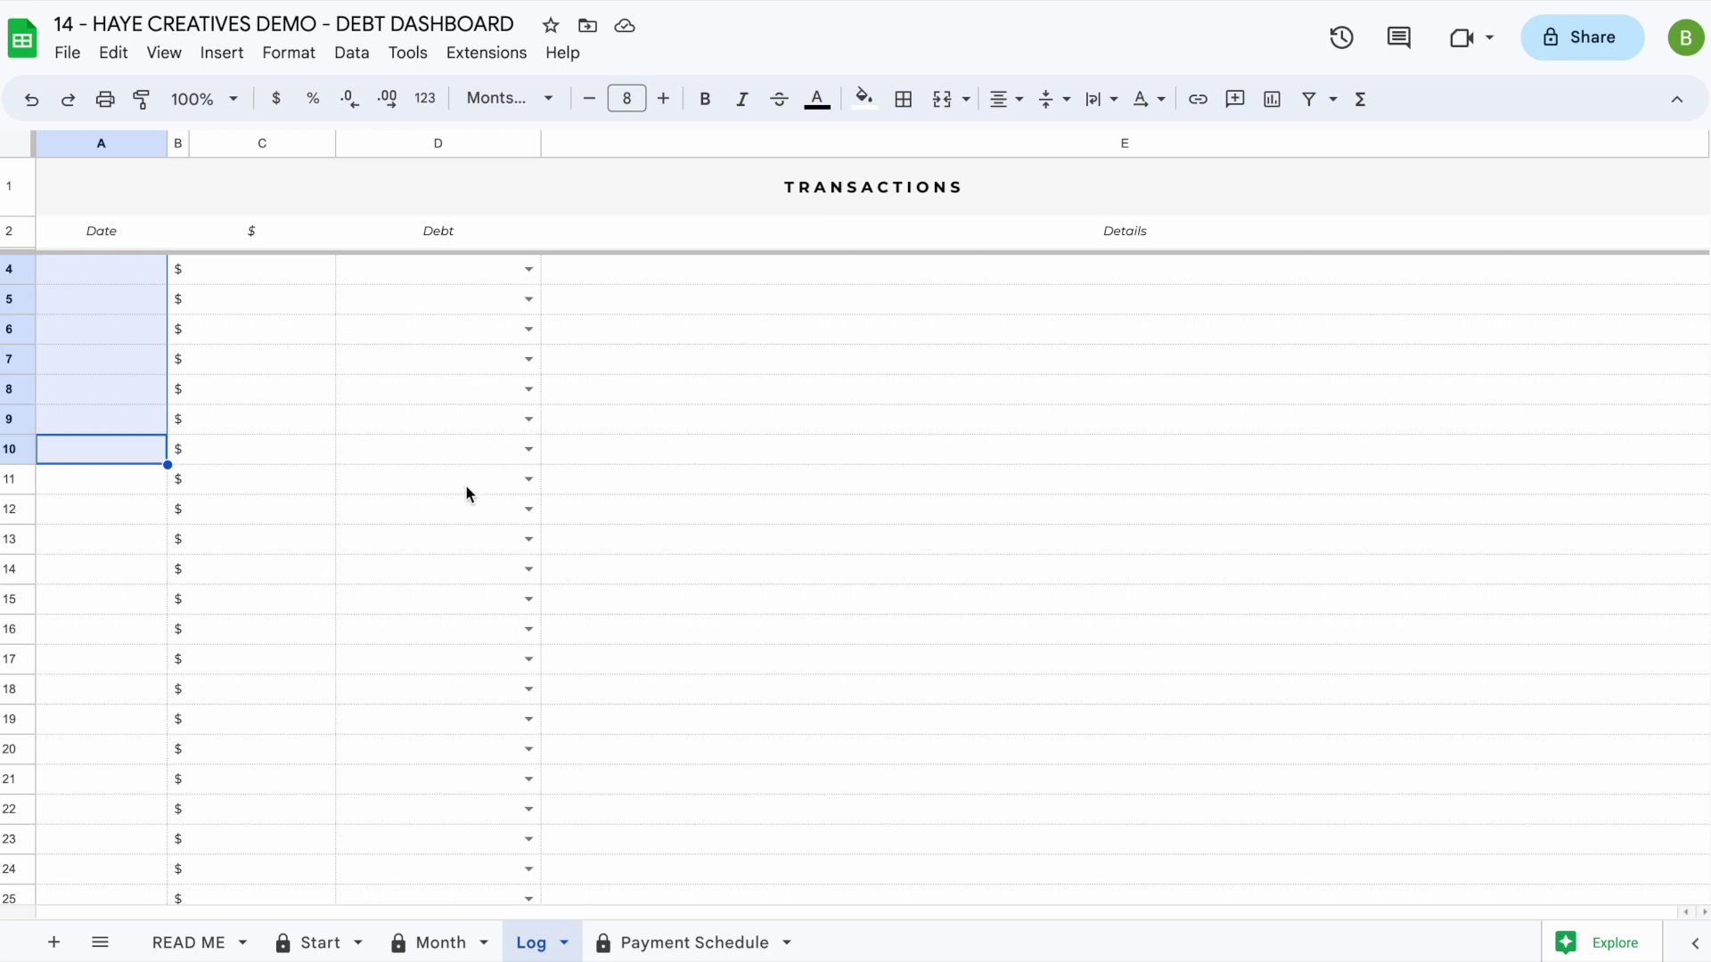
left_click(436, 945)
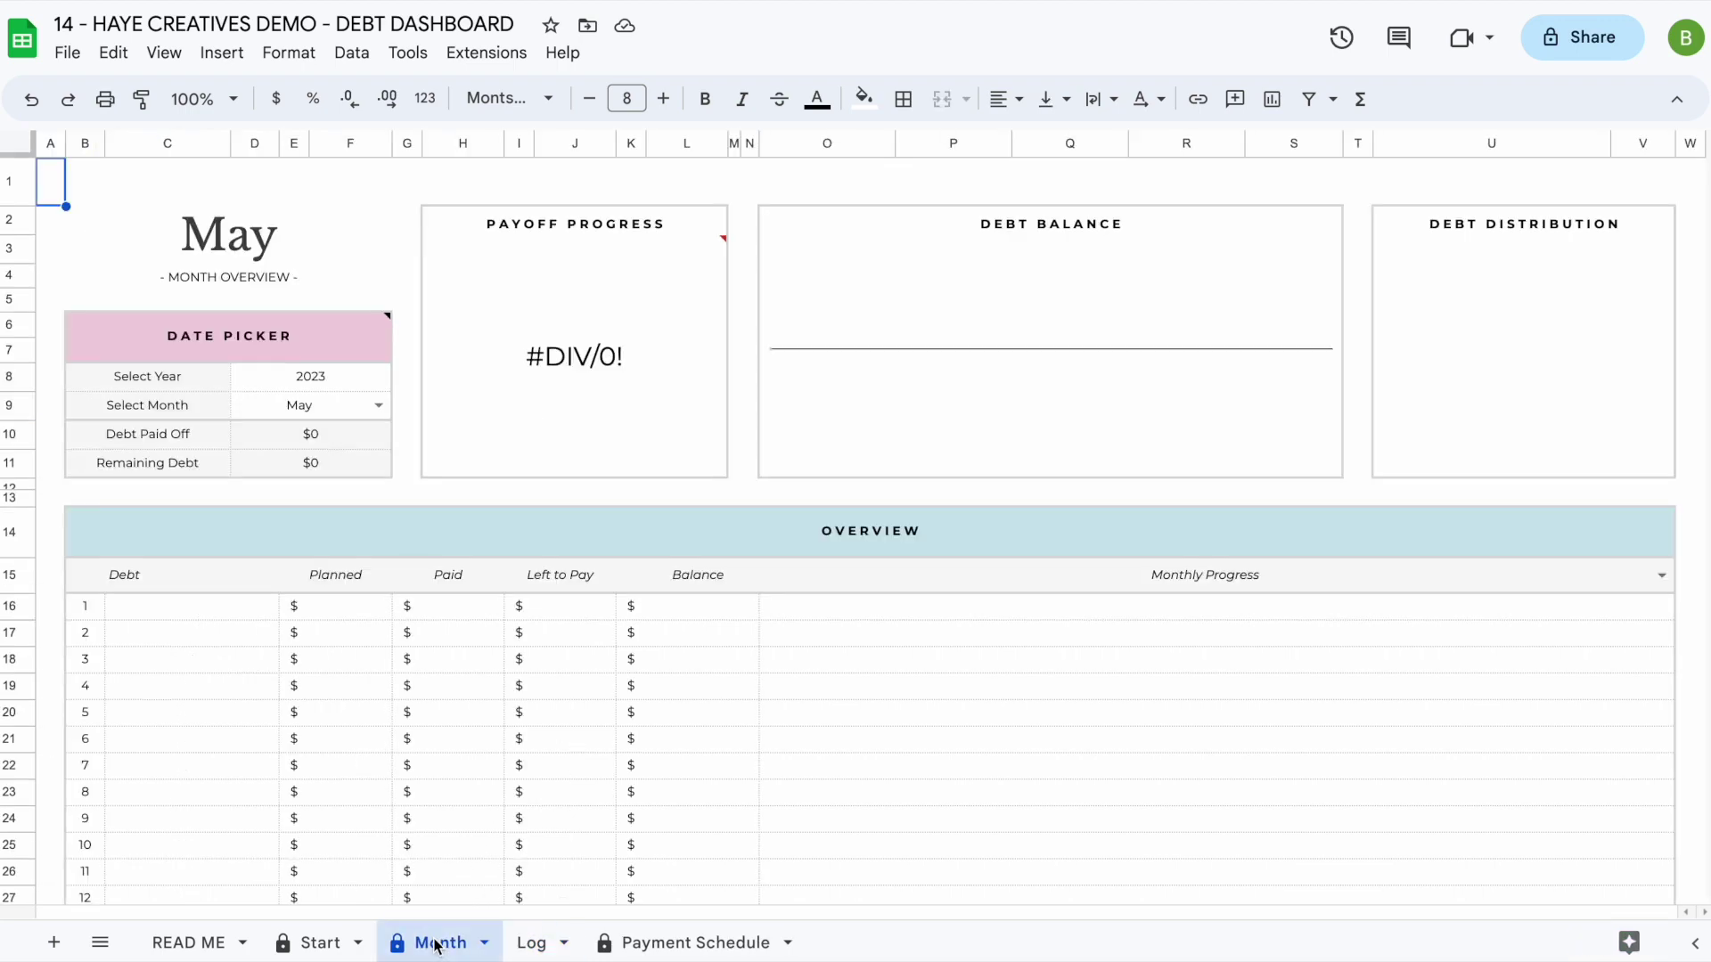
left_click(667, 943)
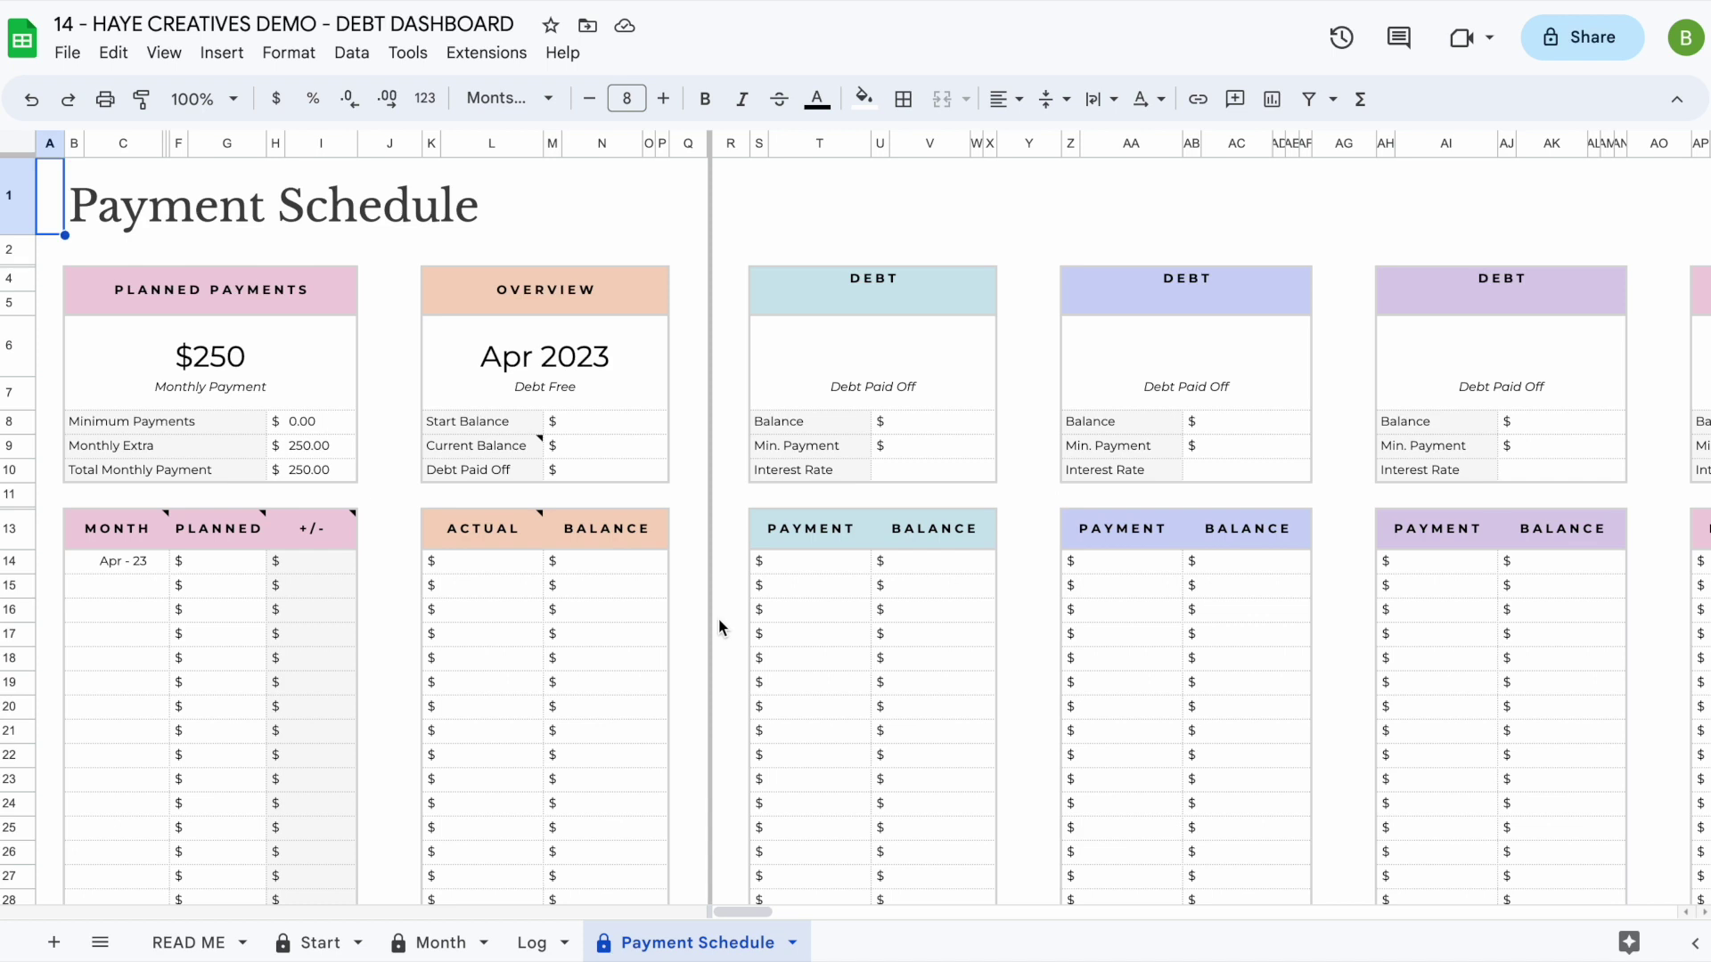
left_click(309, 942)
left_click(110, 563)
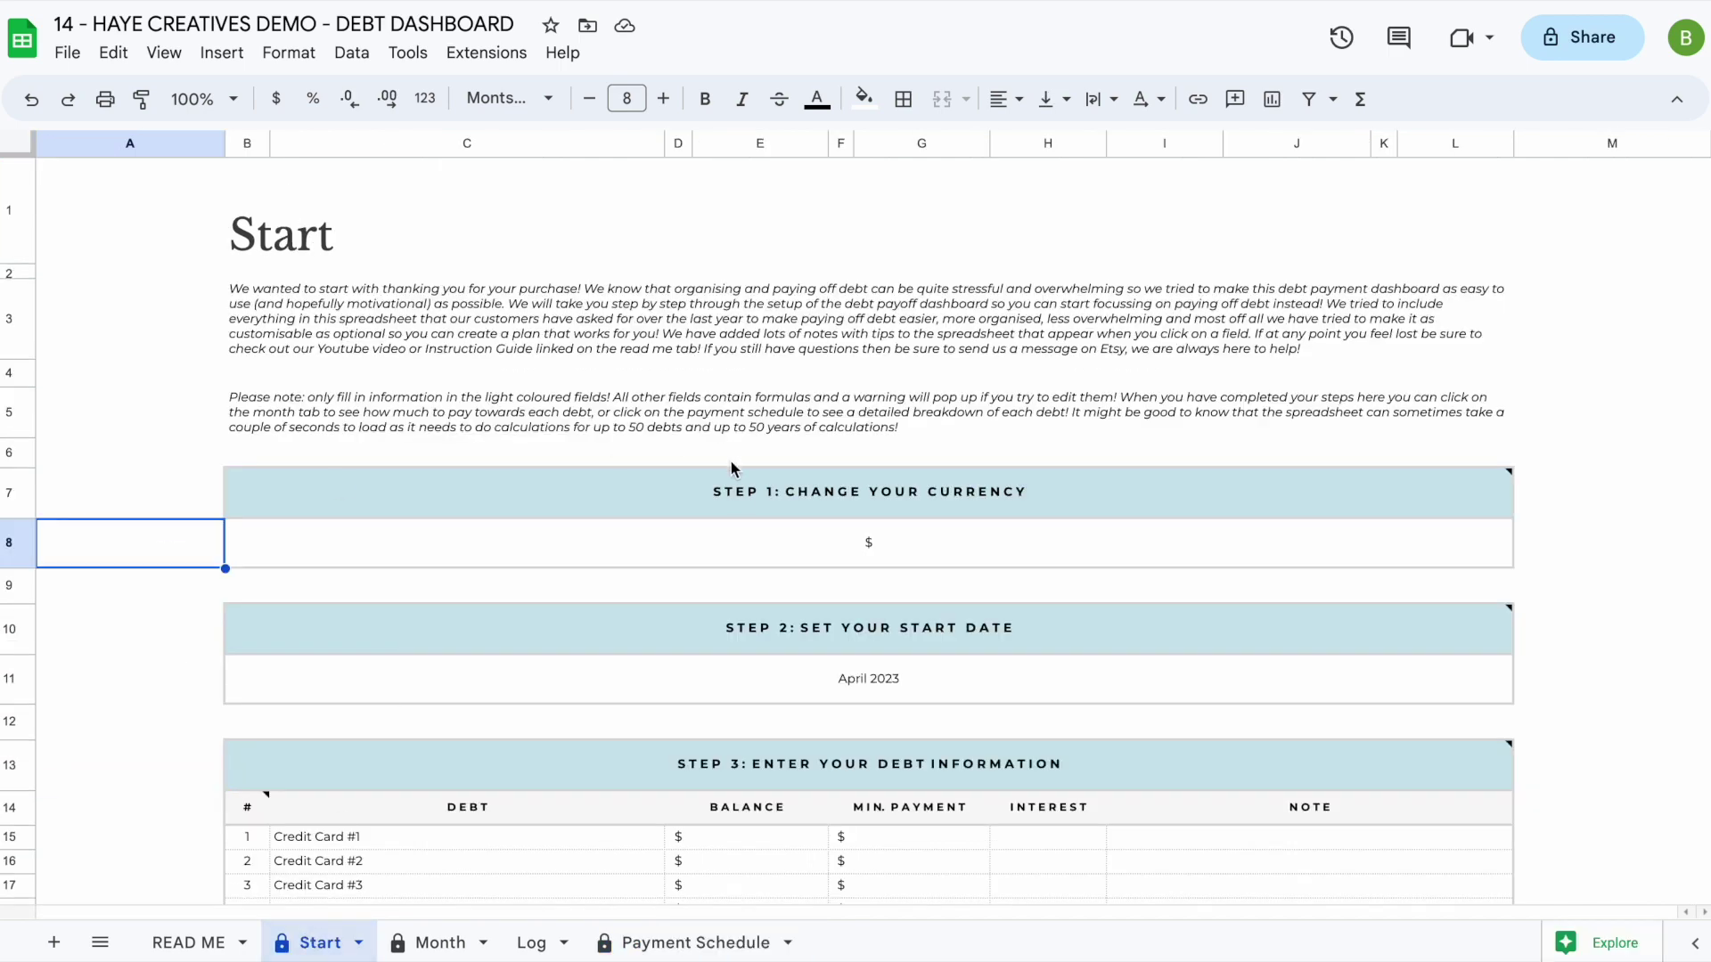
left_click(829, 517)
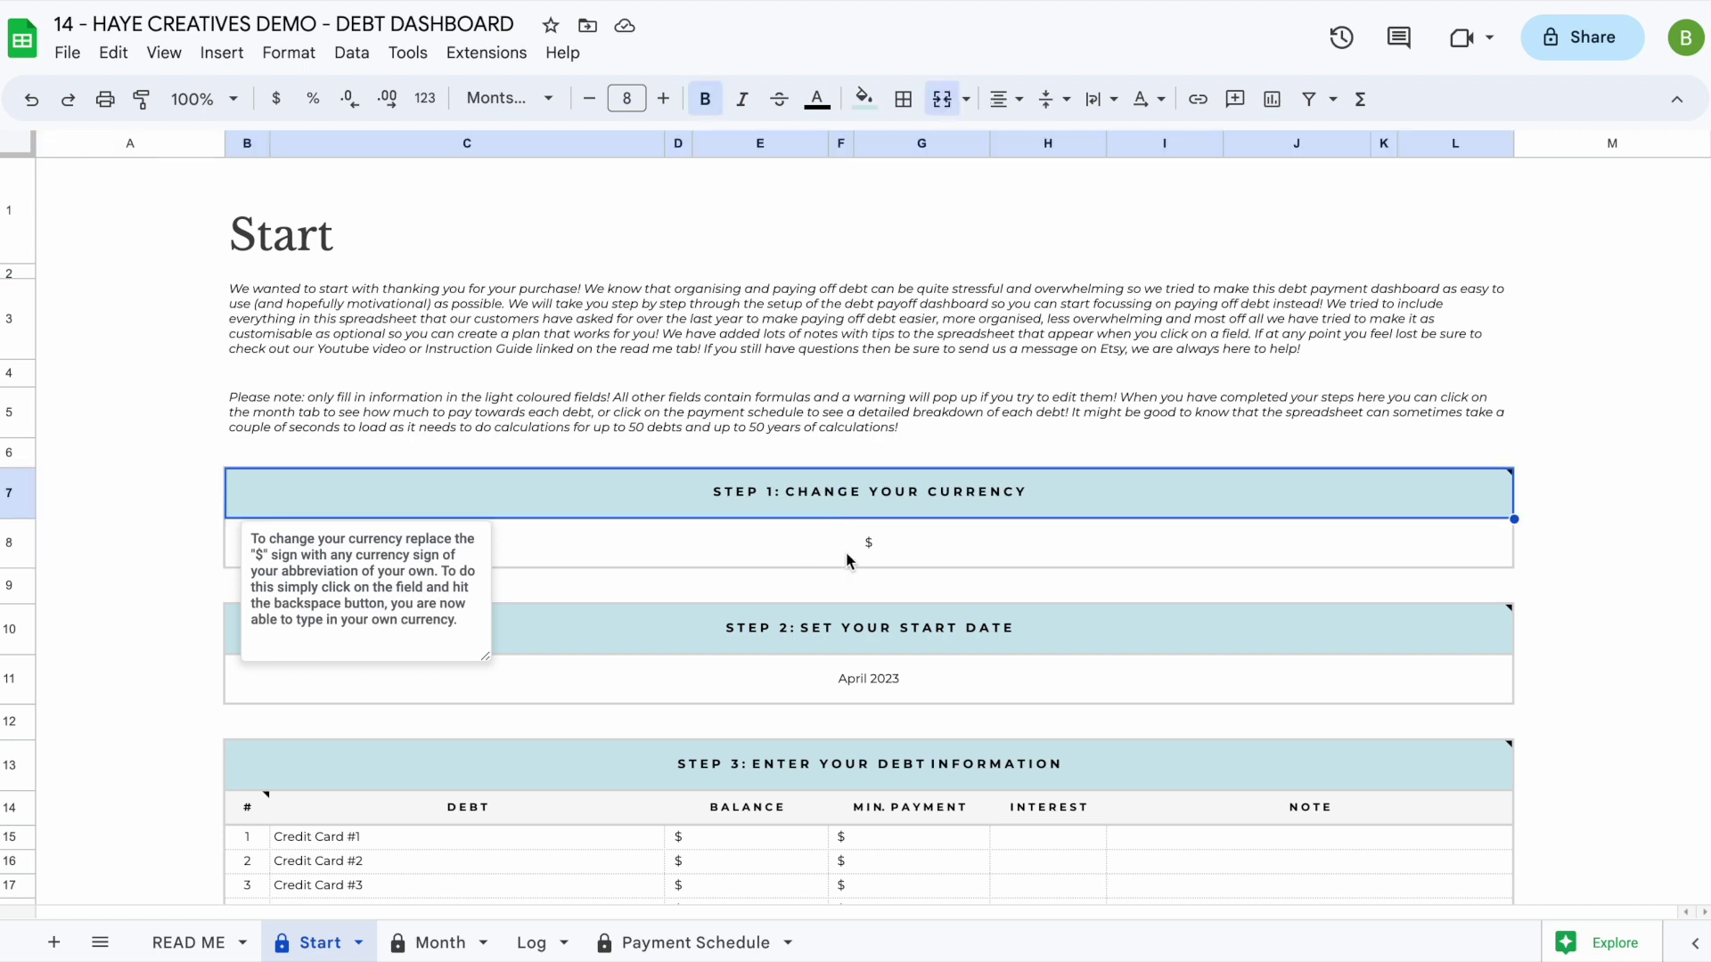
double_click(900, 547)
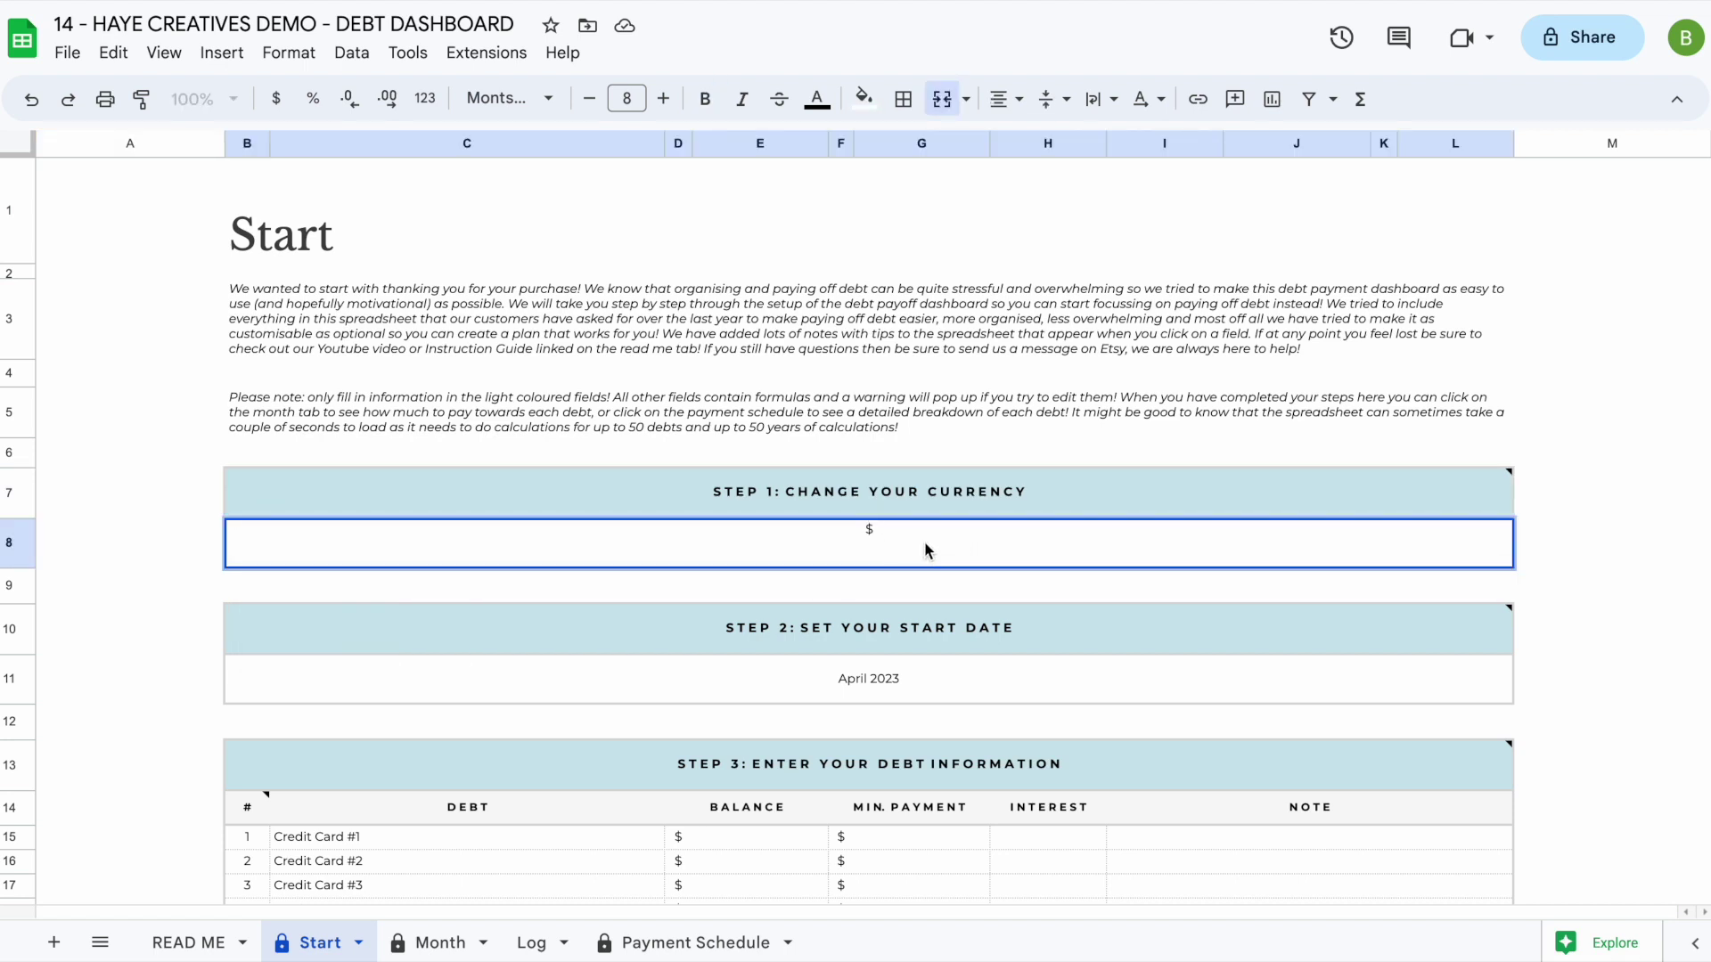
key("BackSpace")
type("€")
key("Return")
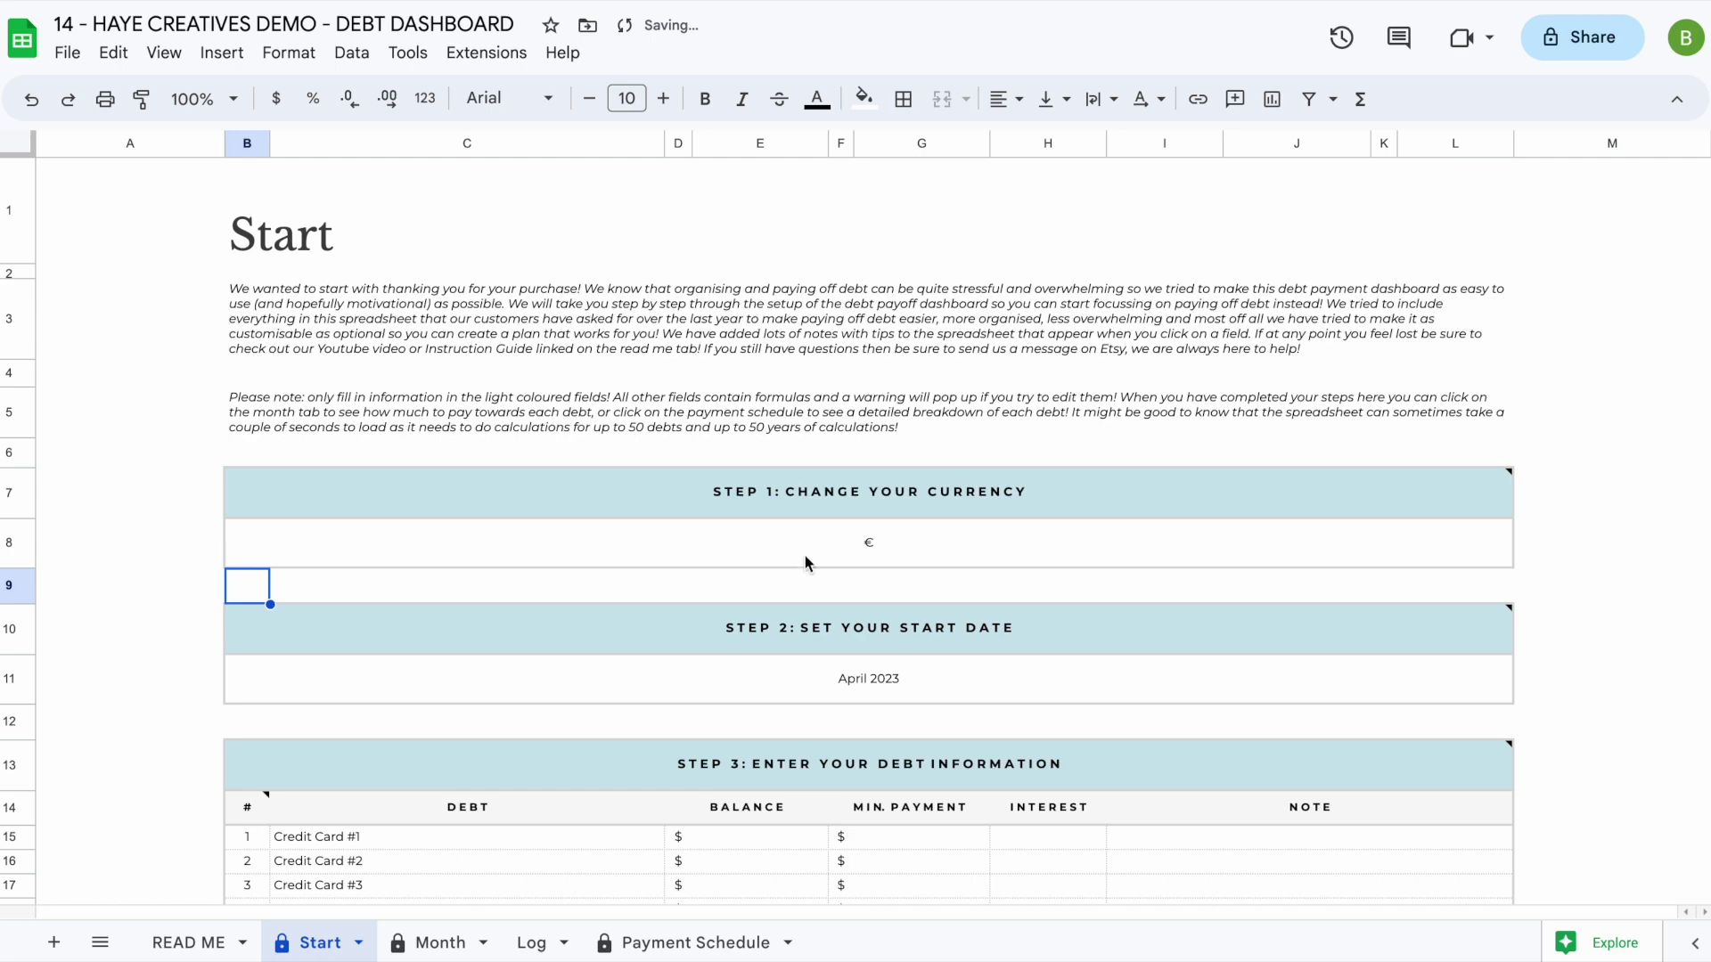
scroll(766, 716, "down", 10)
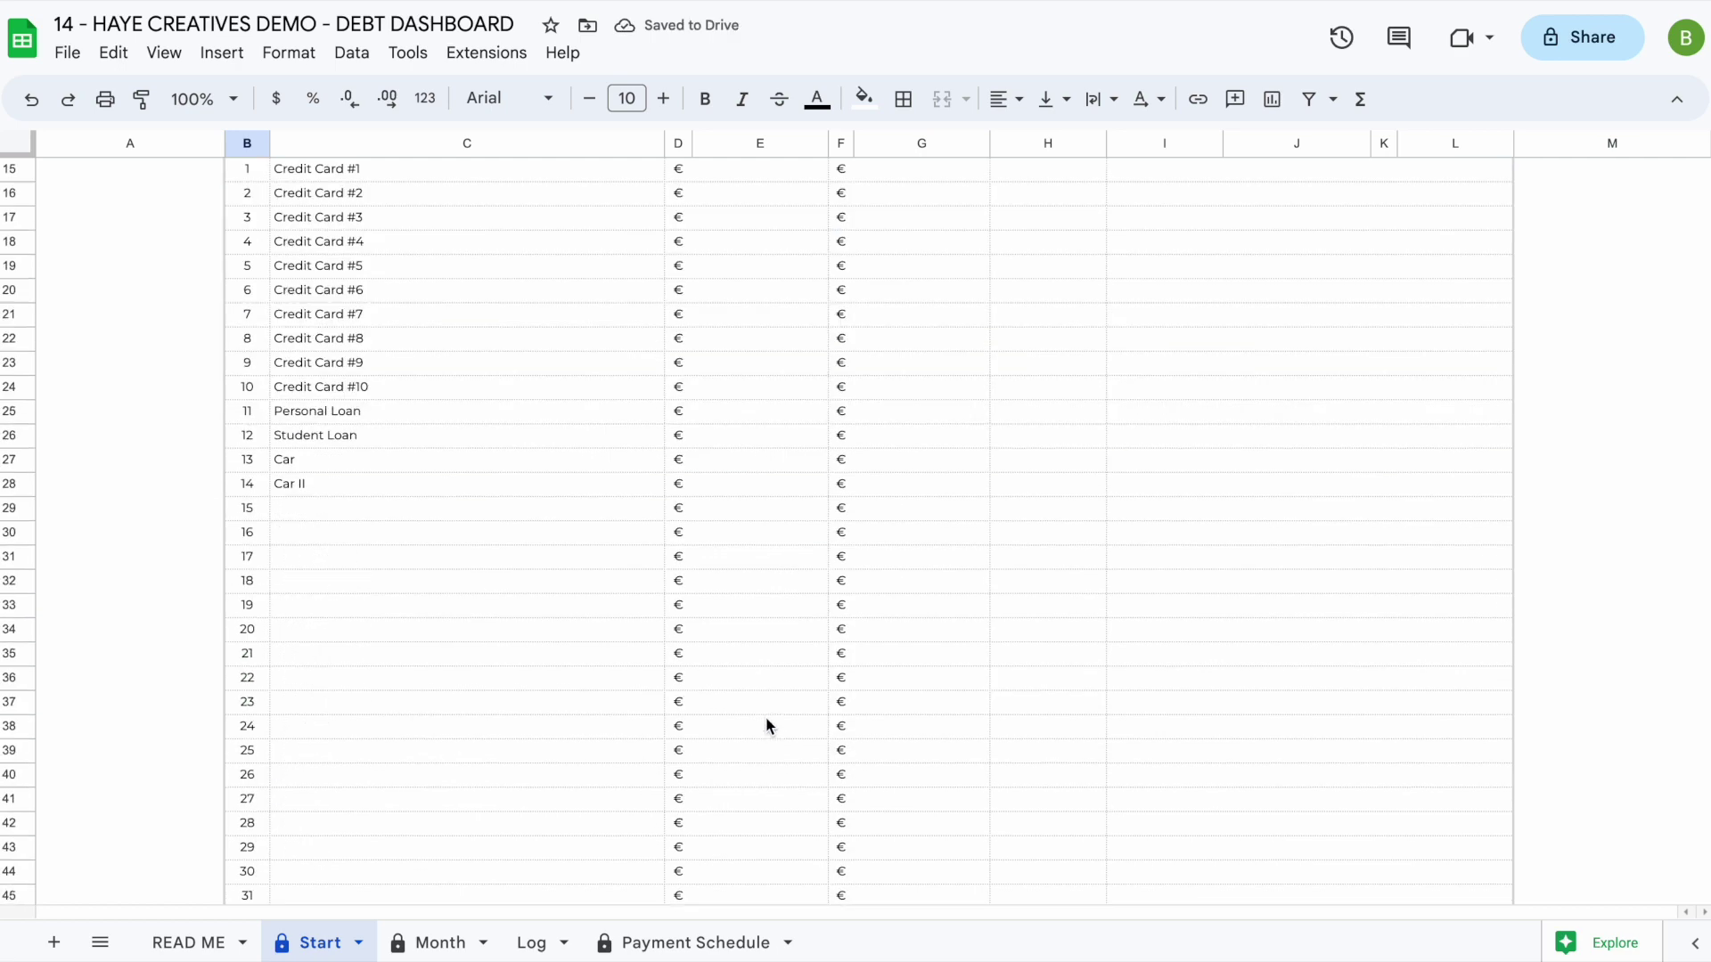
scroll(766, 716, "up", 12)
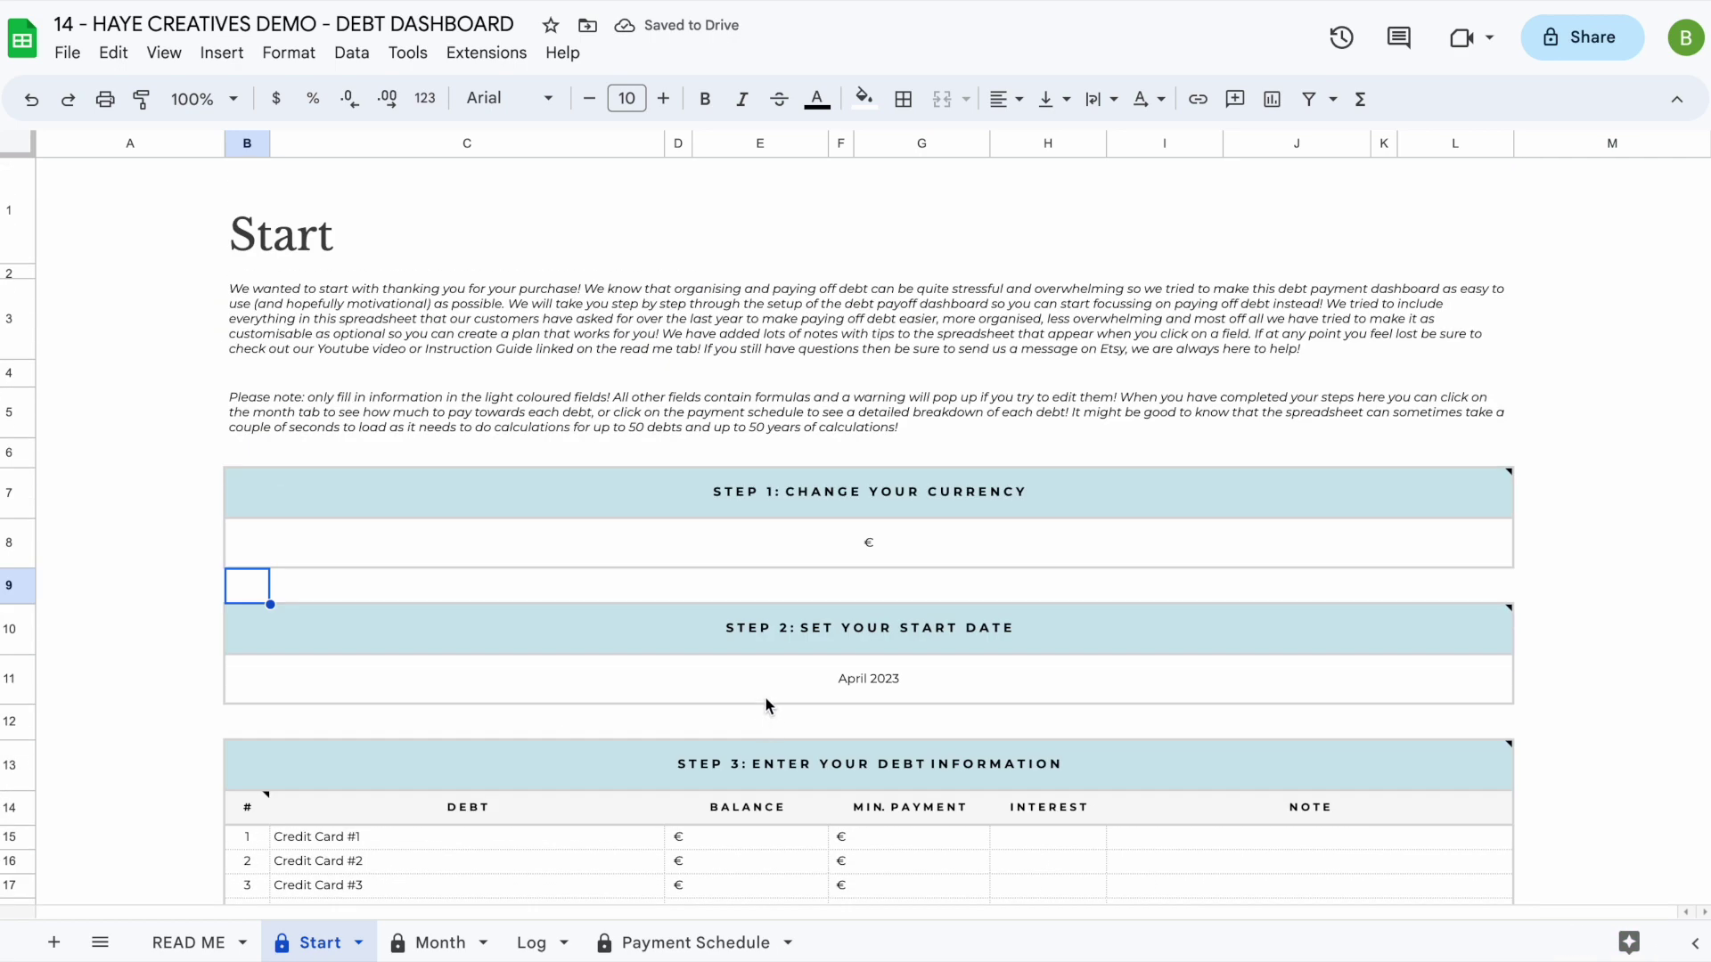
left_click(891, 553)
type("$")
key("Return")
scroll(763, 704, "down", 3)
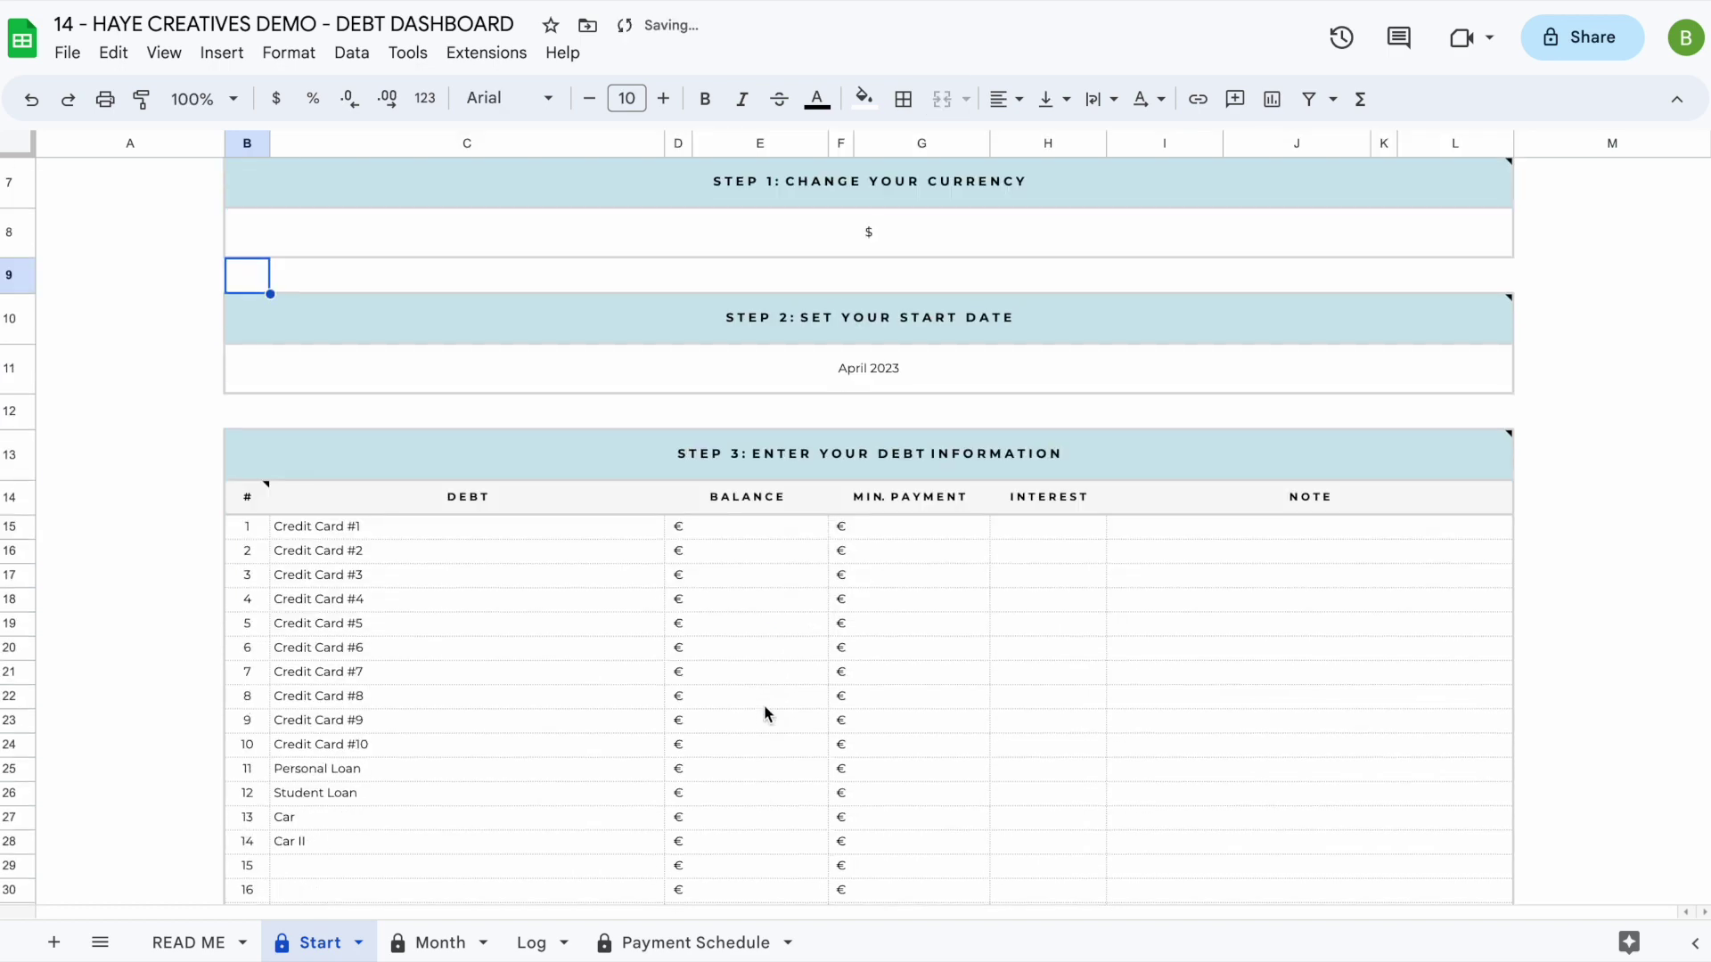
double_click(874, 376)
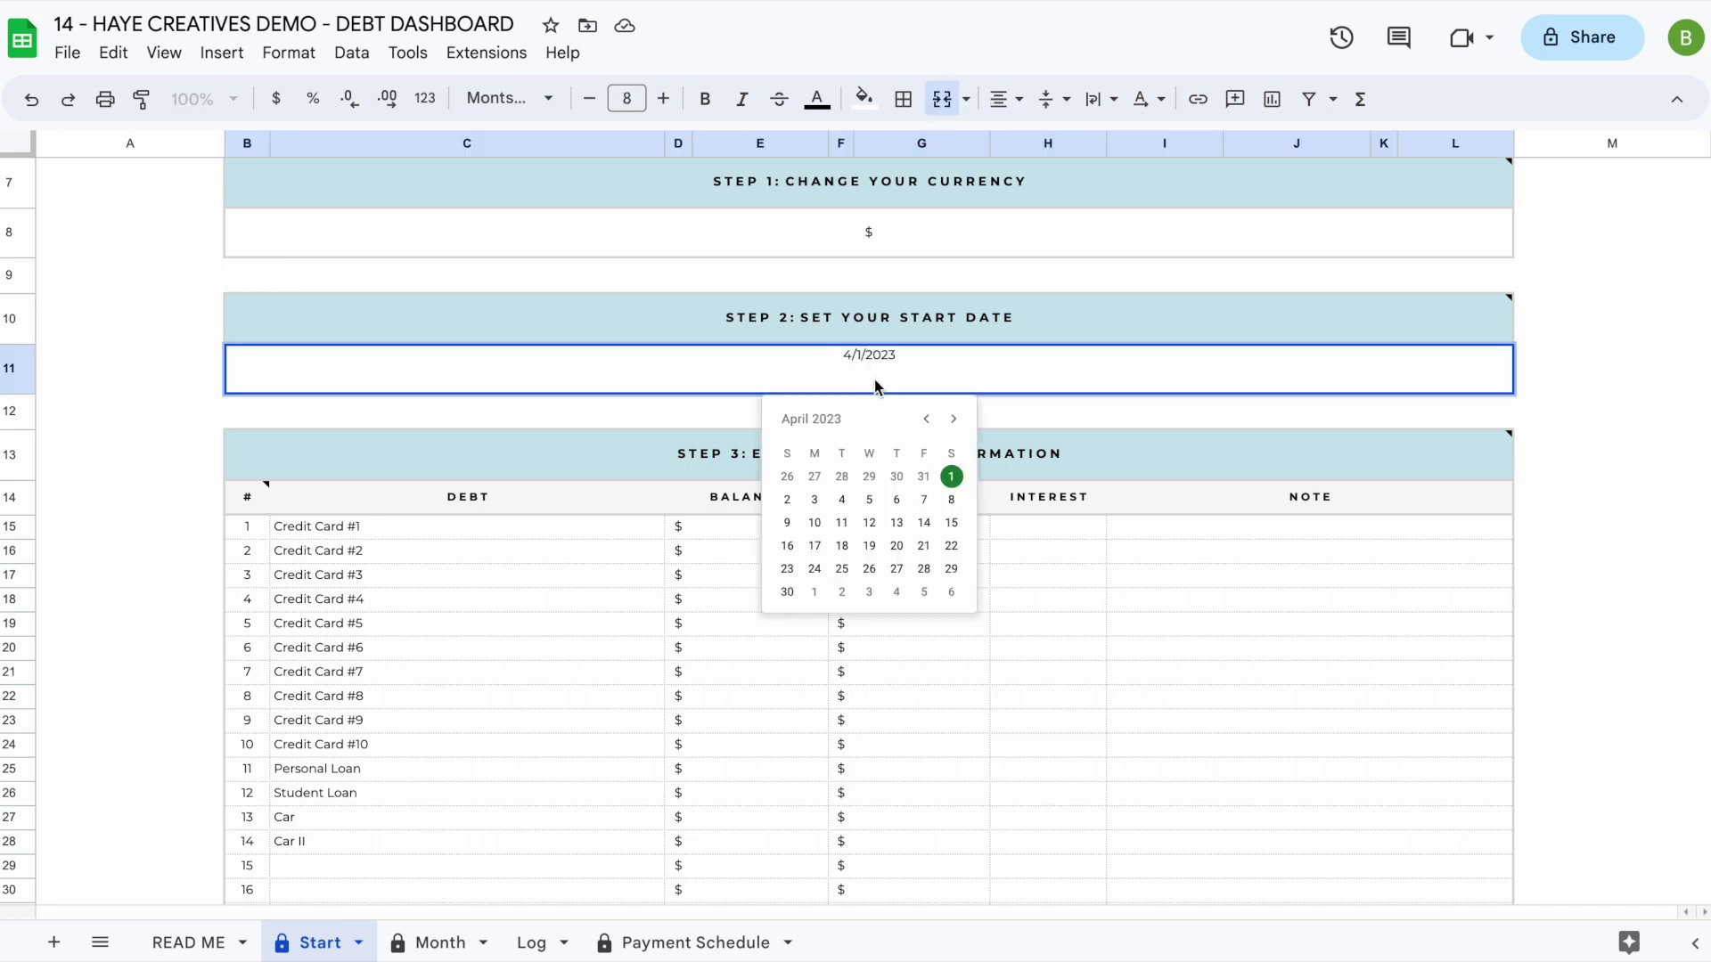
left_click(925, 420)
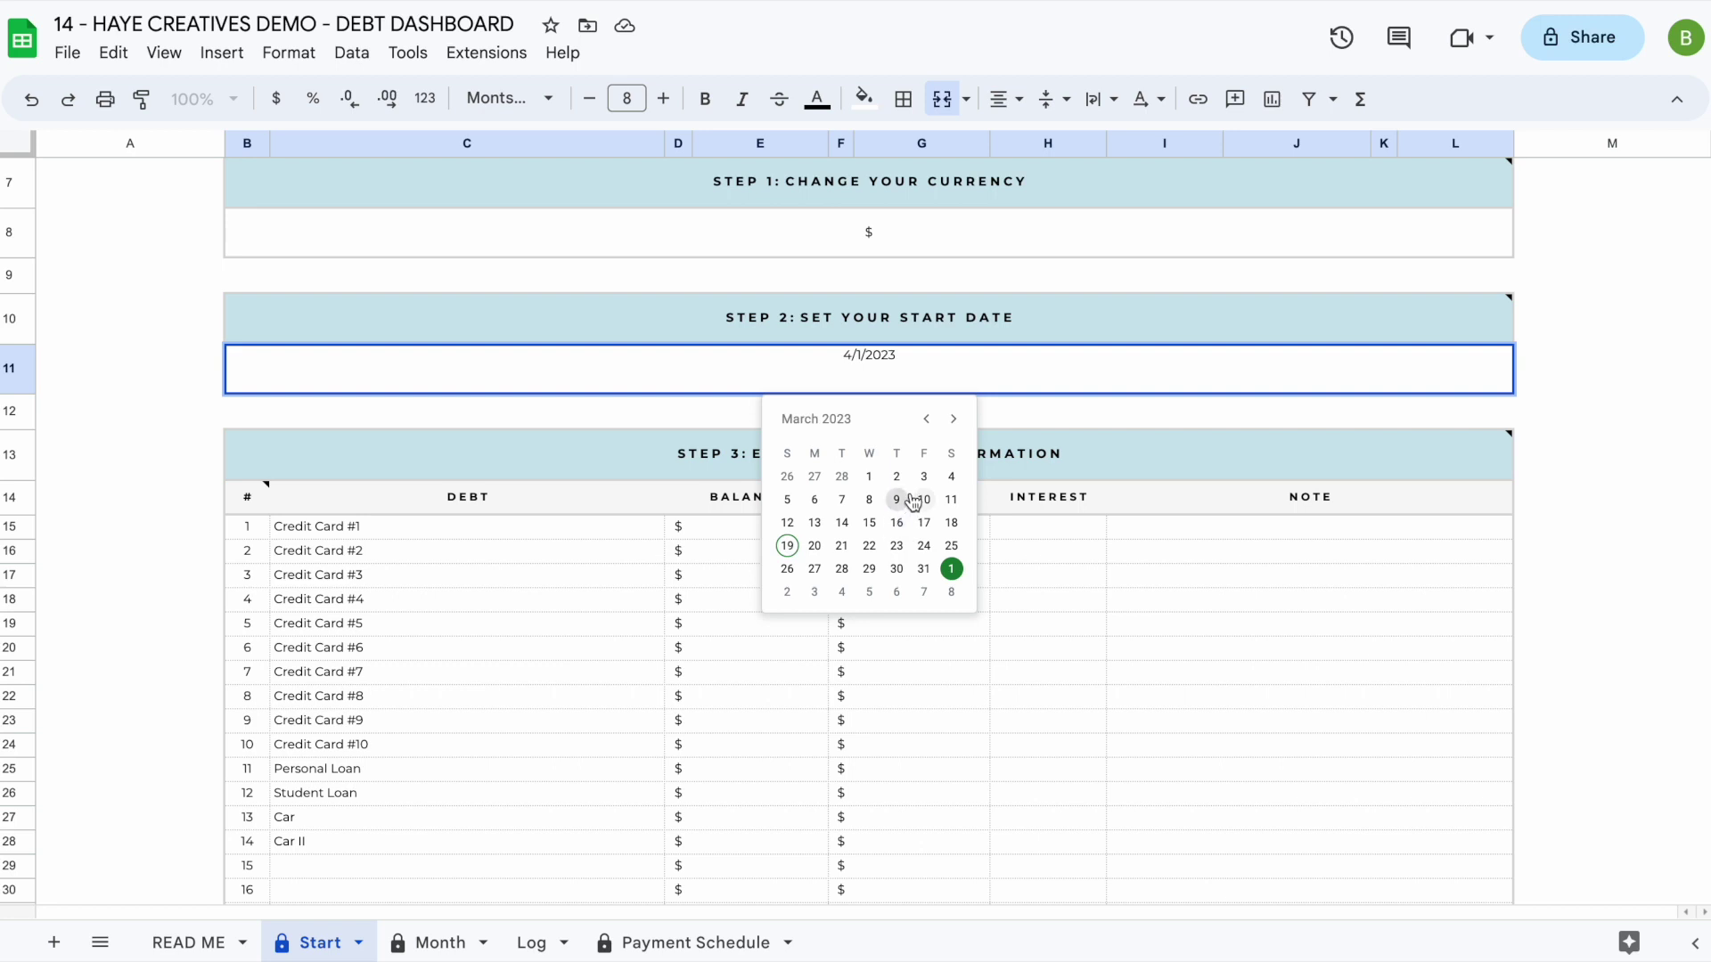
left_click(953, 422)
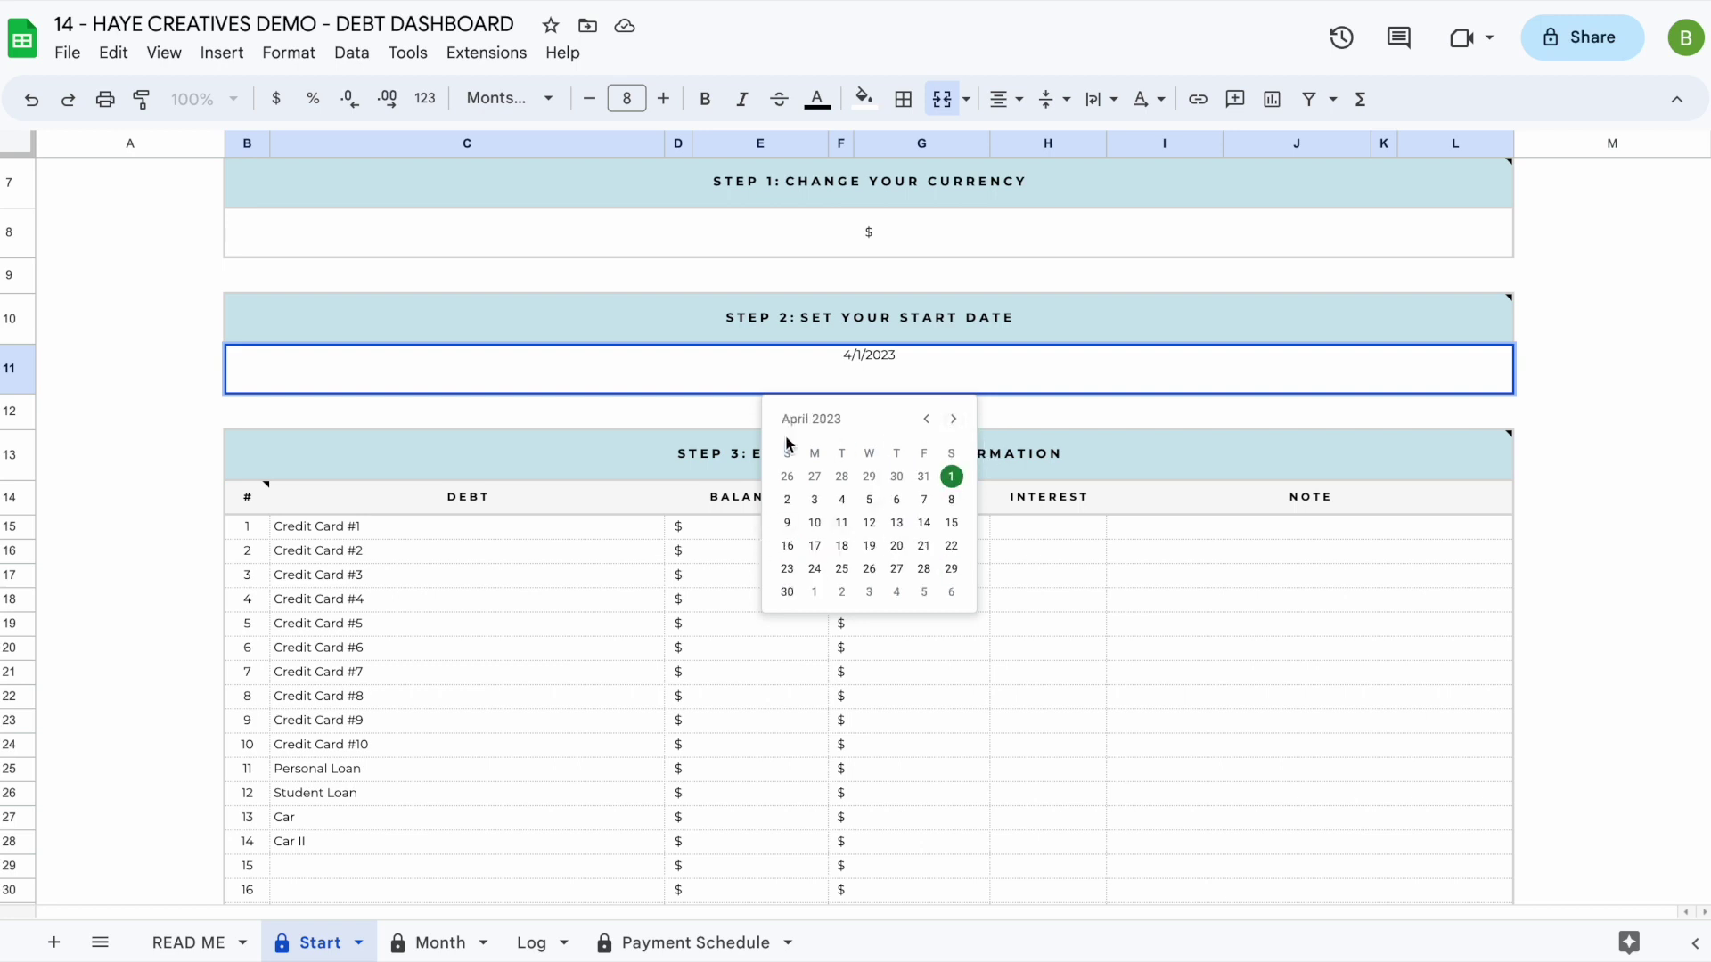
left_click(951, 478)
left_click(740, 575)
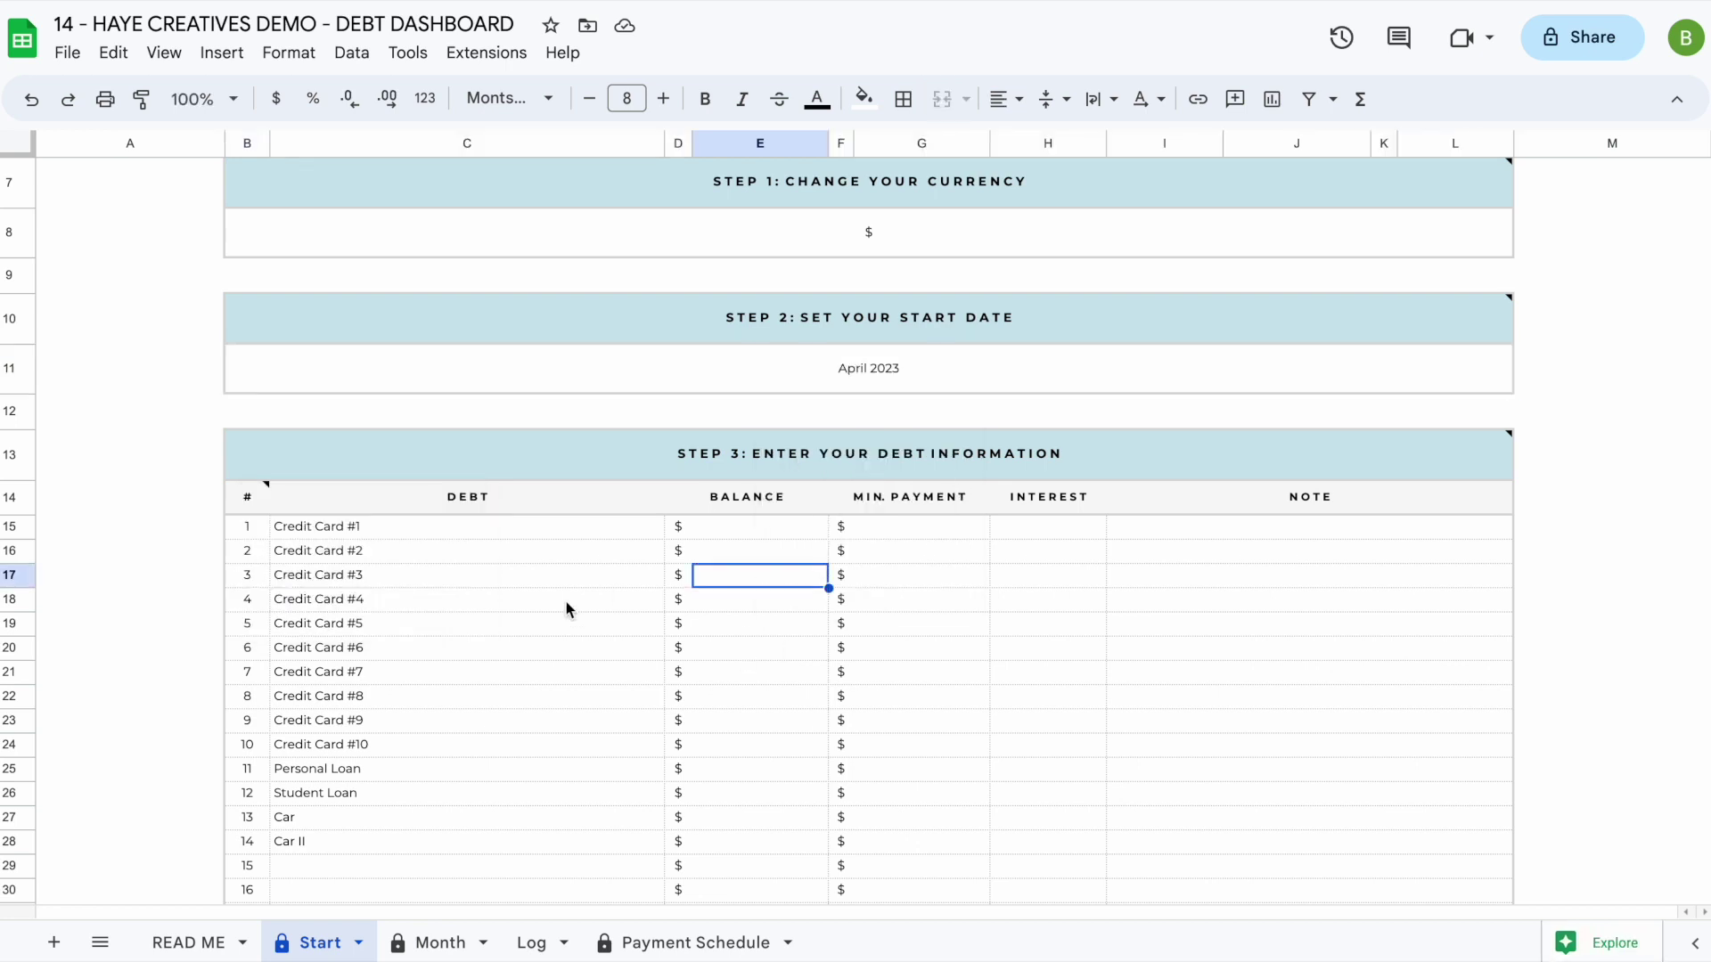
- Select the debt names, Balance, Min. Payment and Interest columns in the Step 3 table
scroll(566, 601, "down", 1)
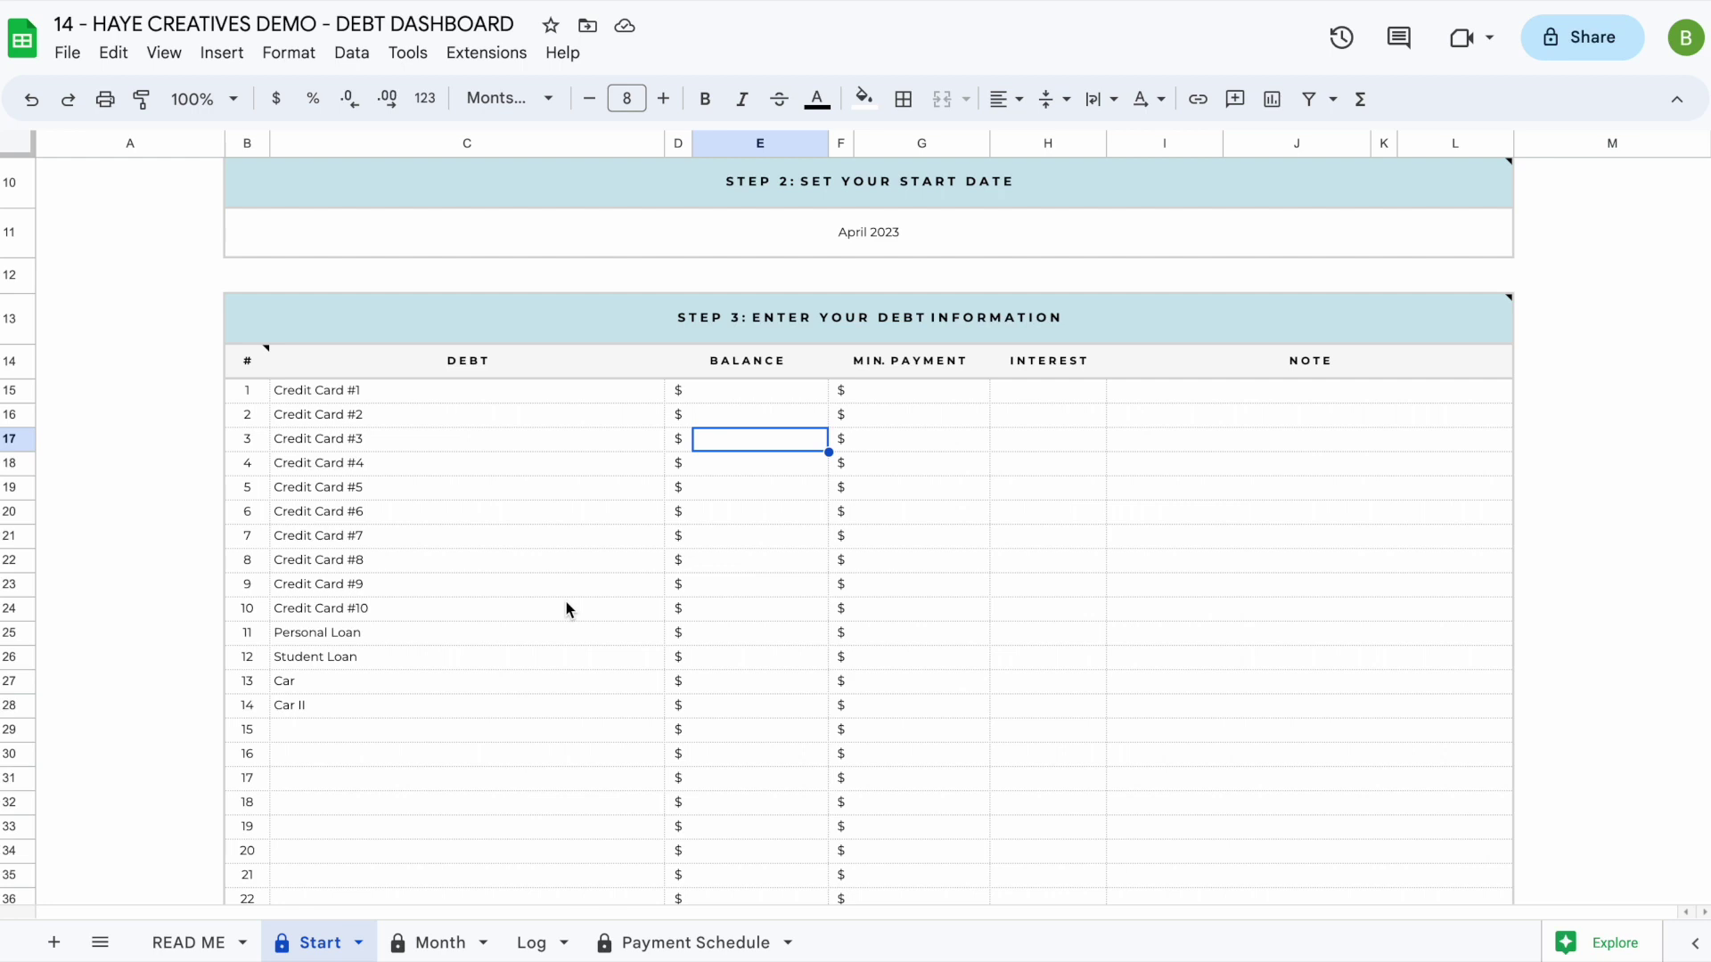
scroll(567, 609, "down", 2)
scroll(566, 610, "up", 1)
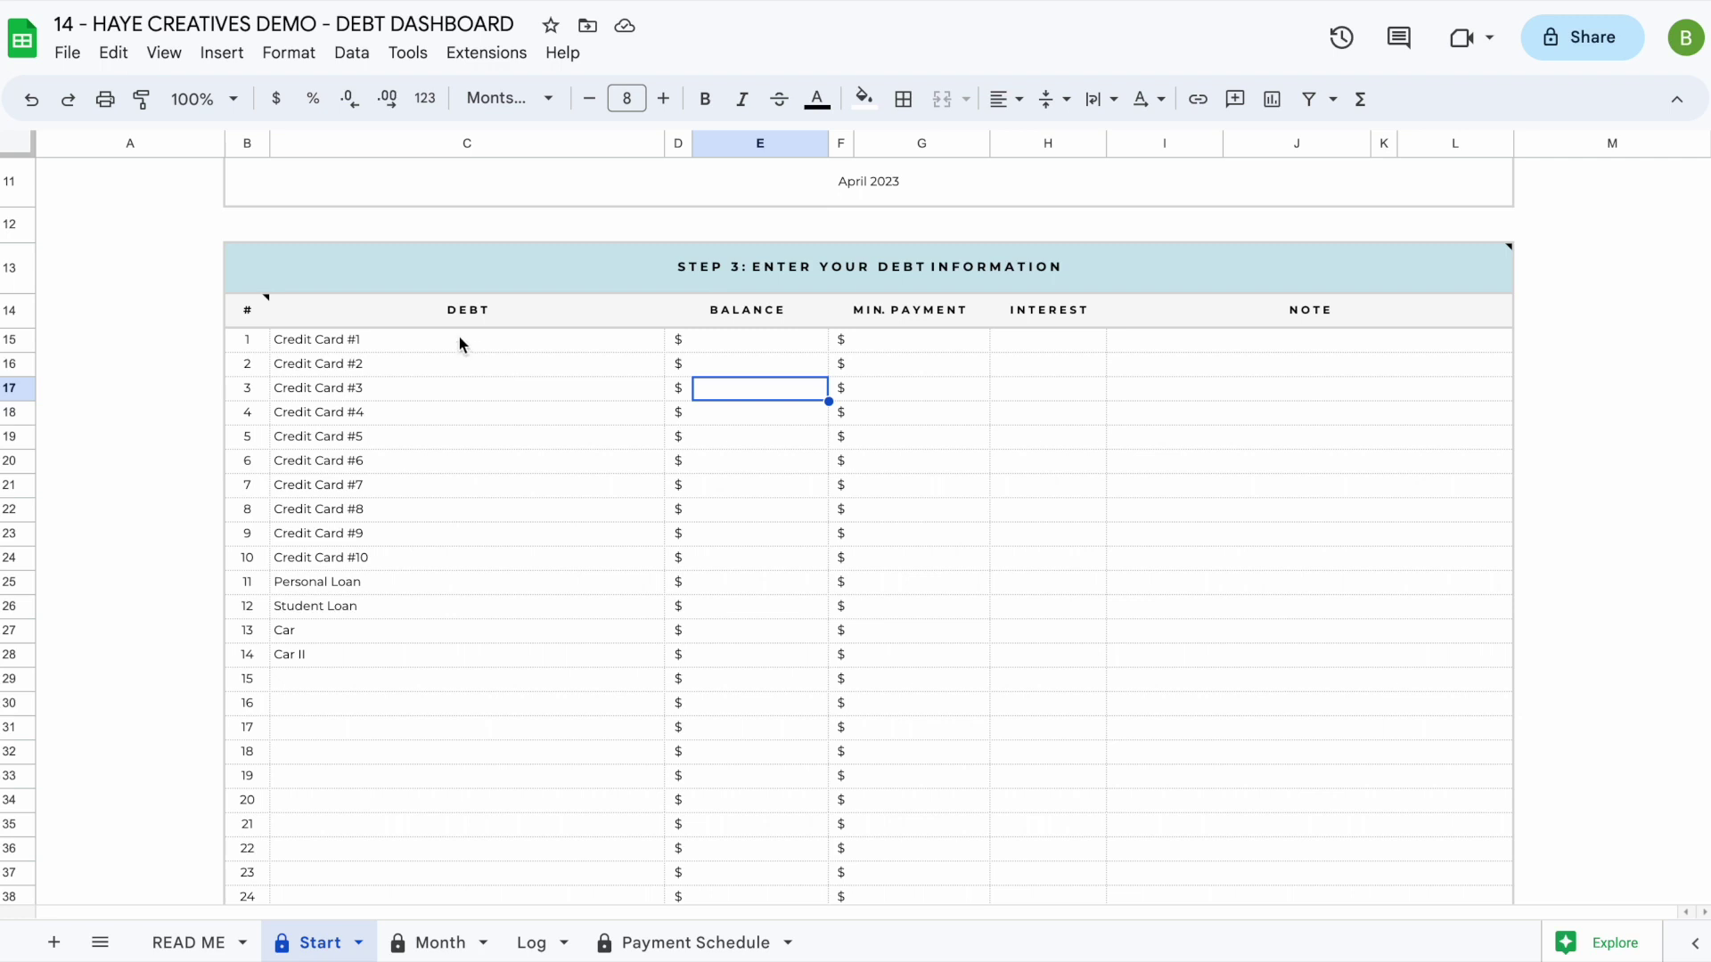
left_click_drag(446, 698, 436, 336)
left_click_drag(793, 349, 790, 737)
left_click_drag(925, 341, 928, 661)
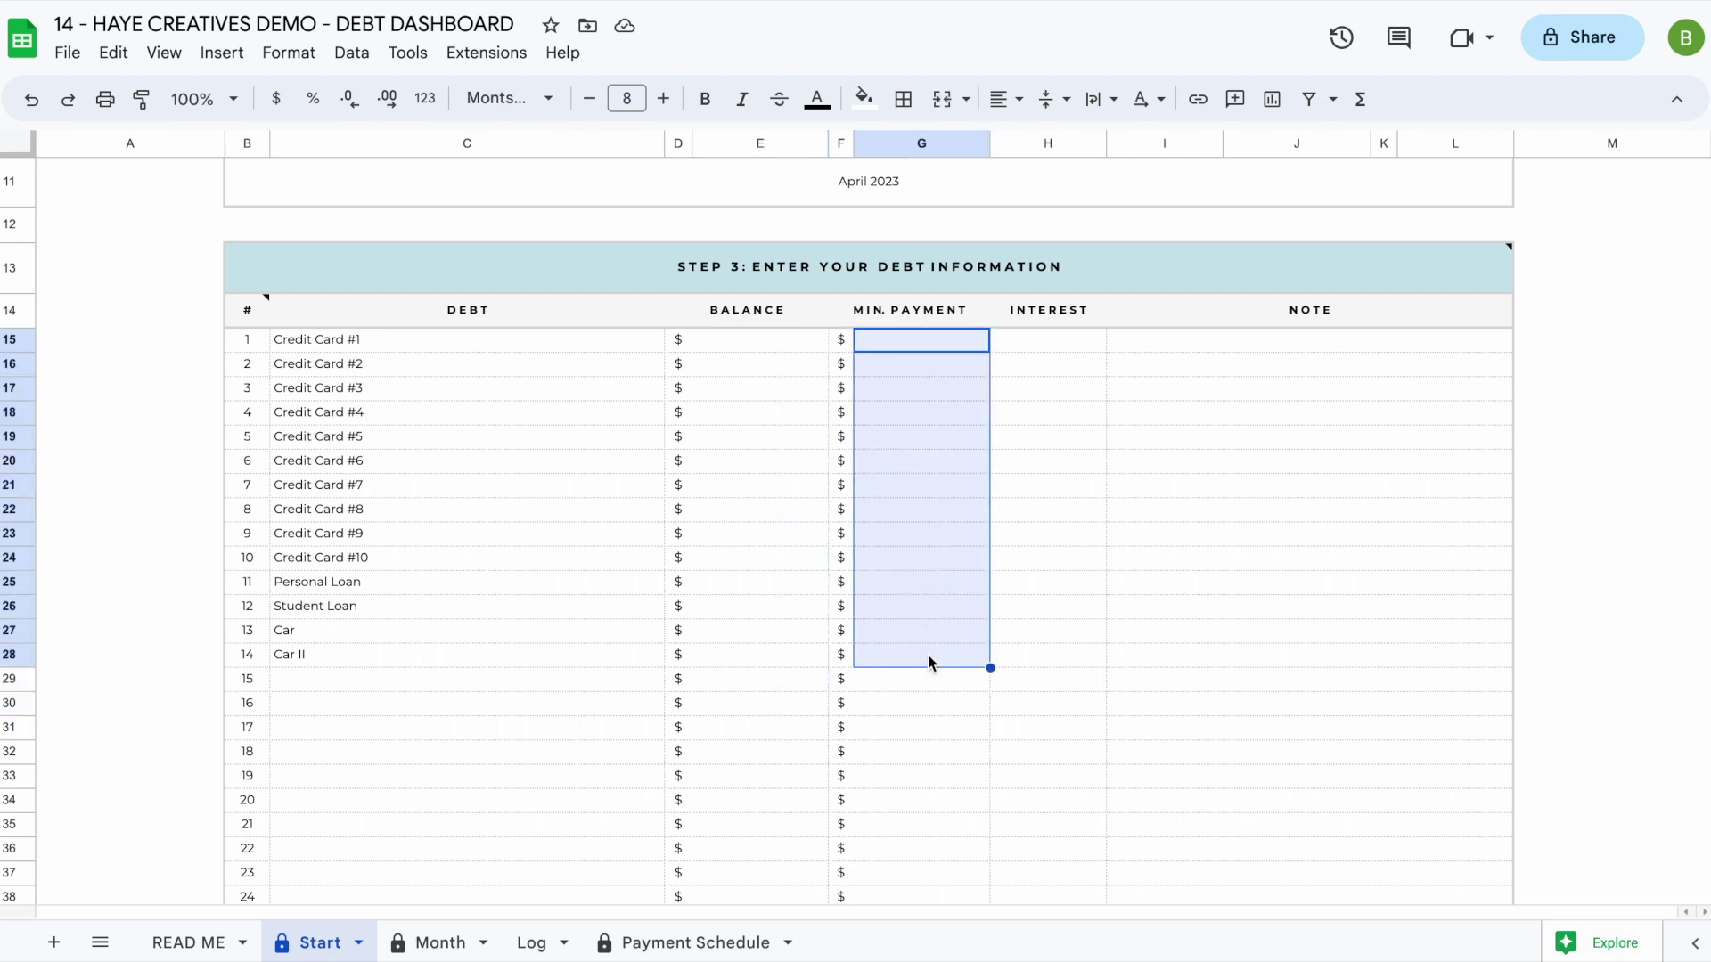
left_click_drag(1055, 343, 1057, 725)
left_click(760, 340)
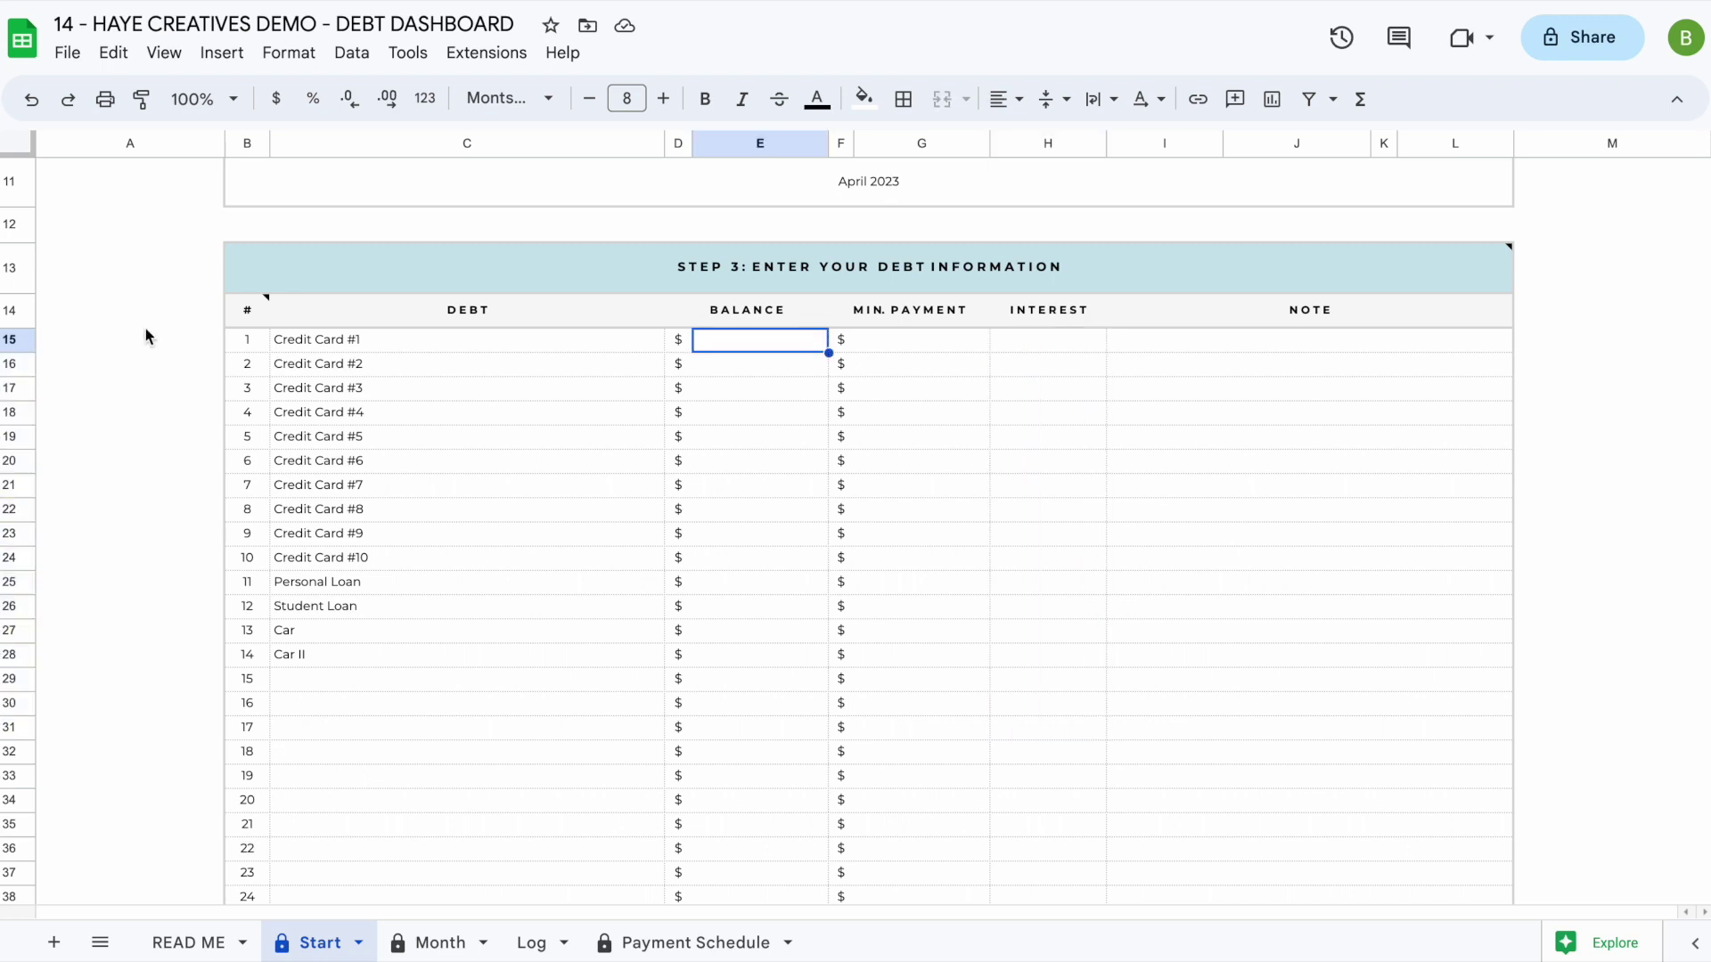
- Undo four times to restore balances, minimum payments and interest rates for all 14 debts
left_click(32, 100)
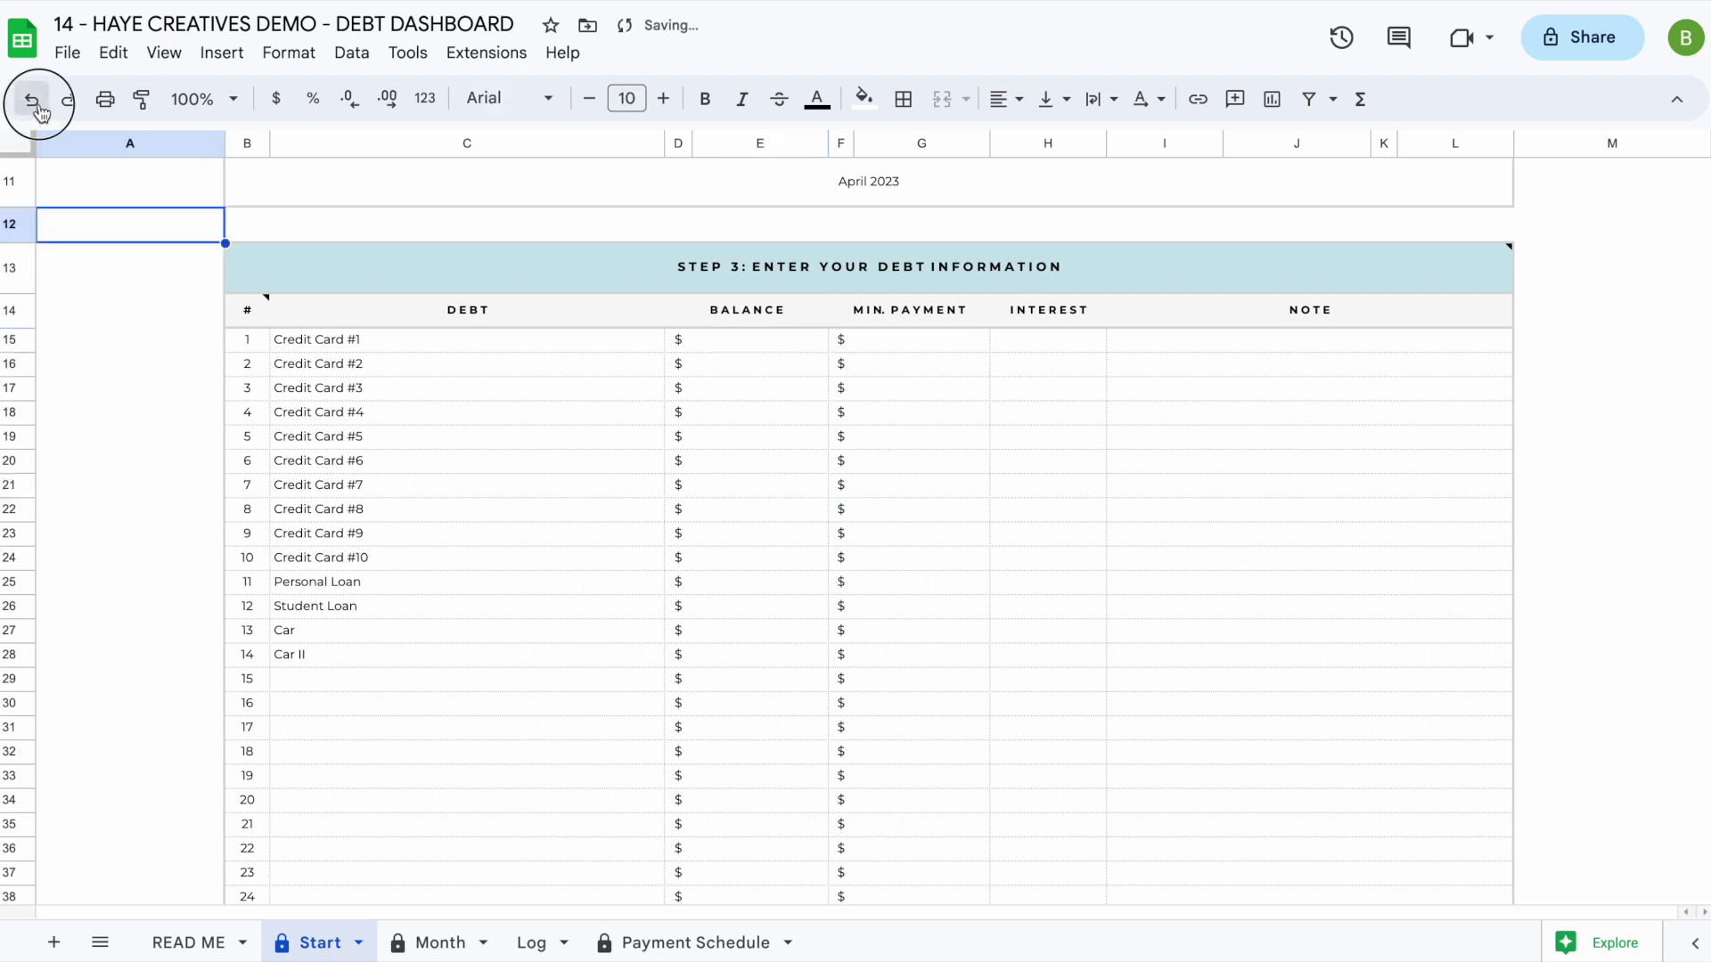
left_click(32, 100)
left_click(32, 99)
left_click(32, 100)
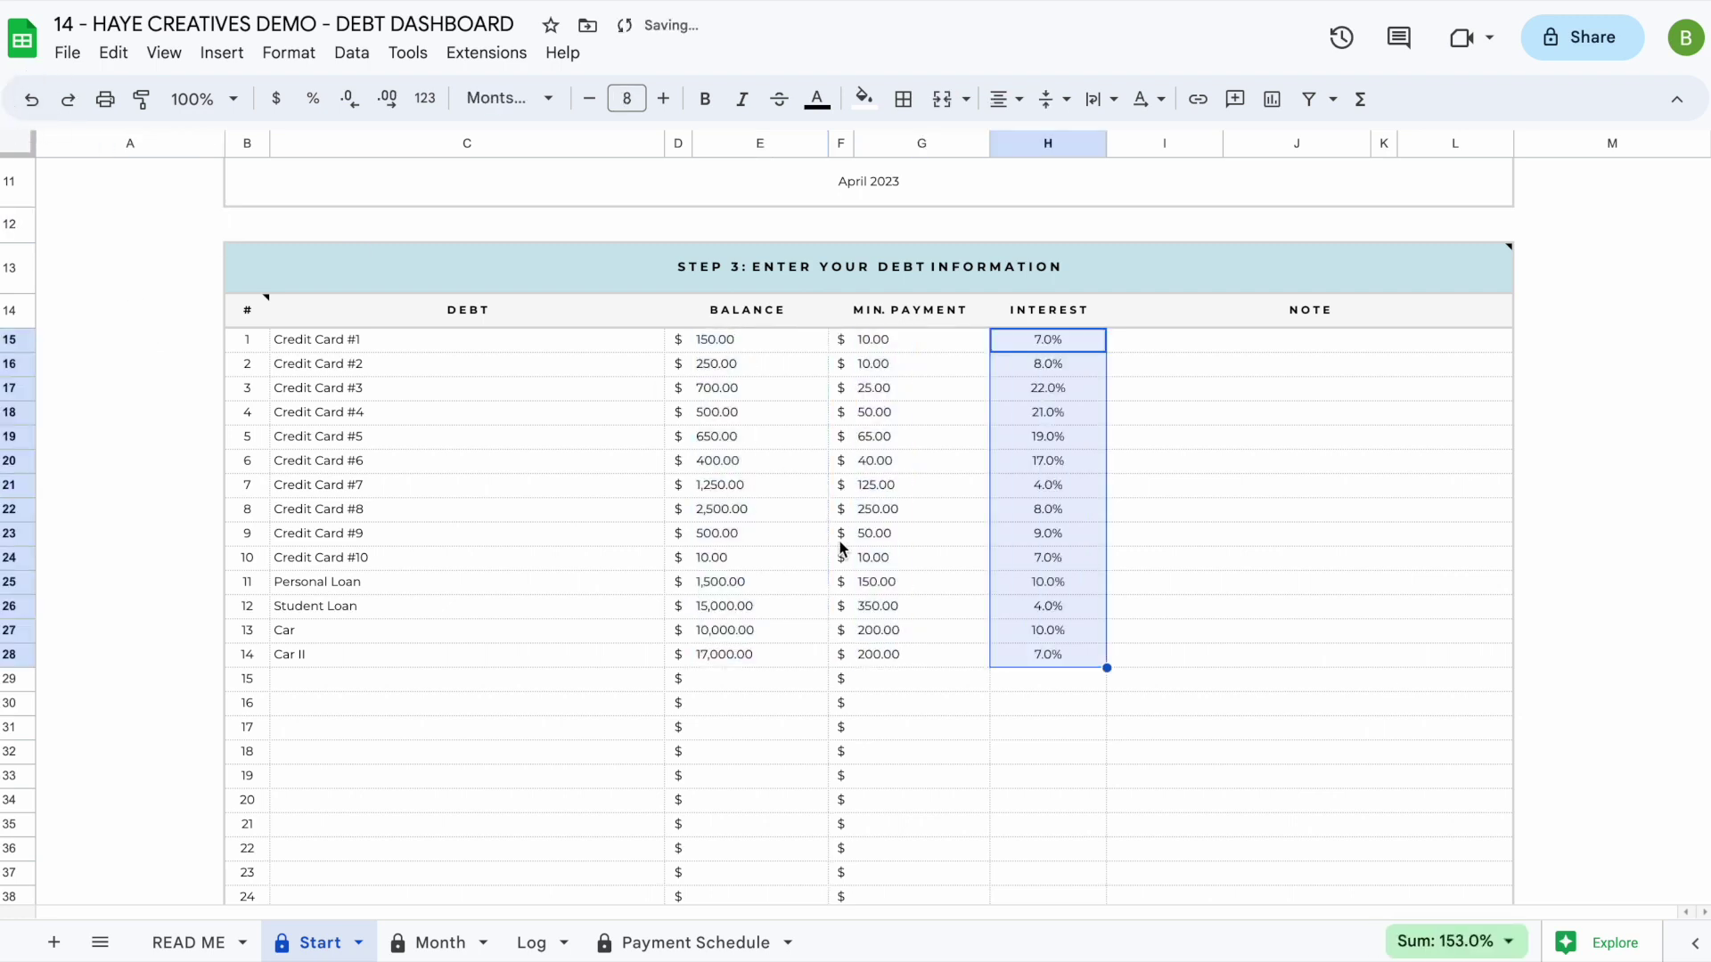
left_click(130, 412)
scroll(291, 489, "up", 1)
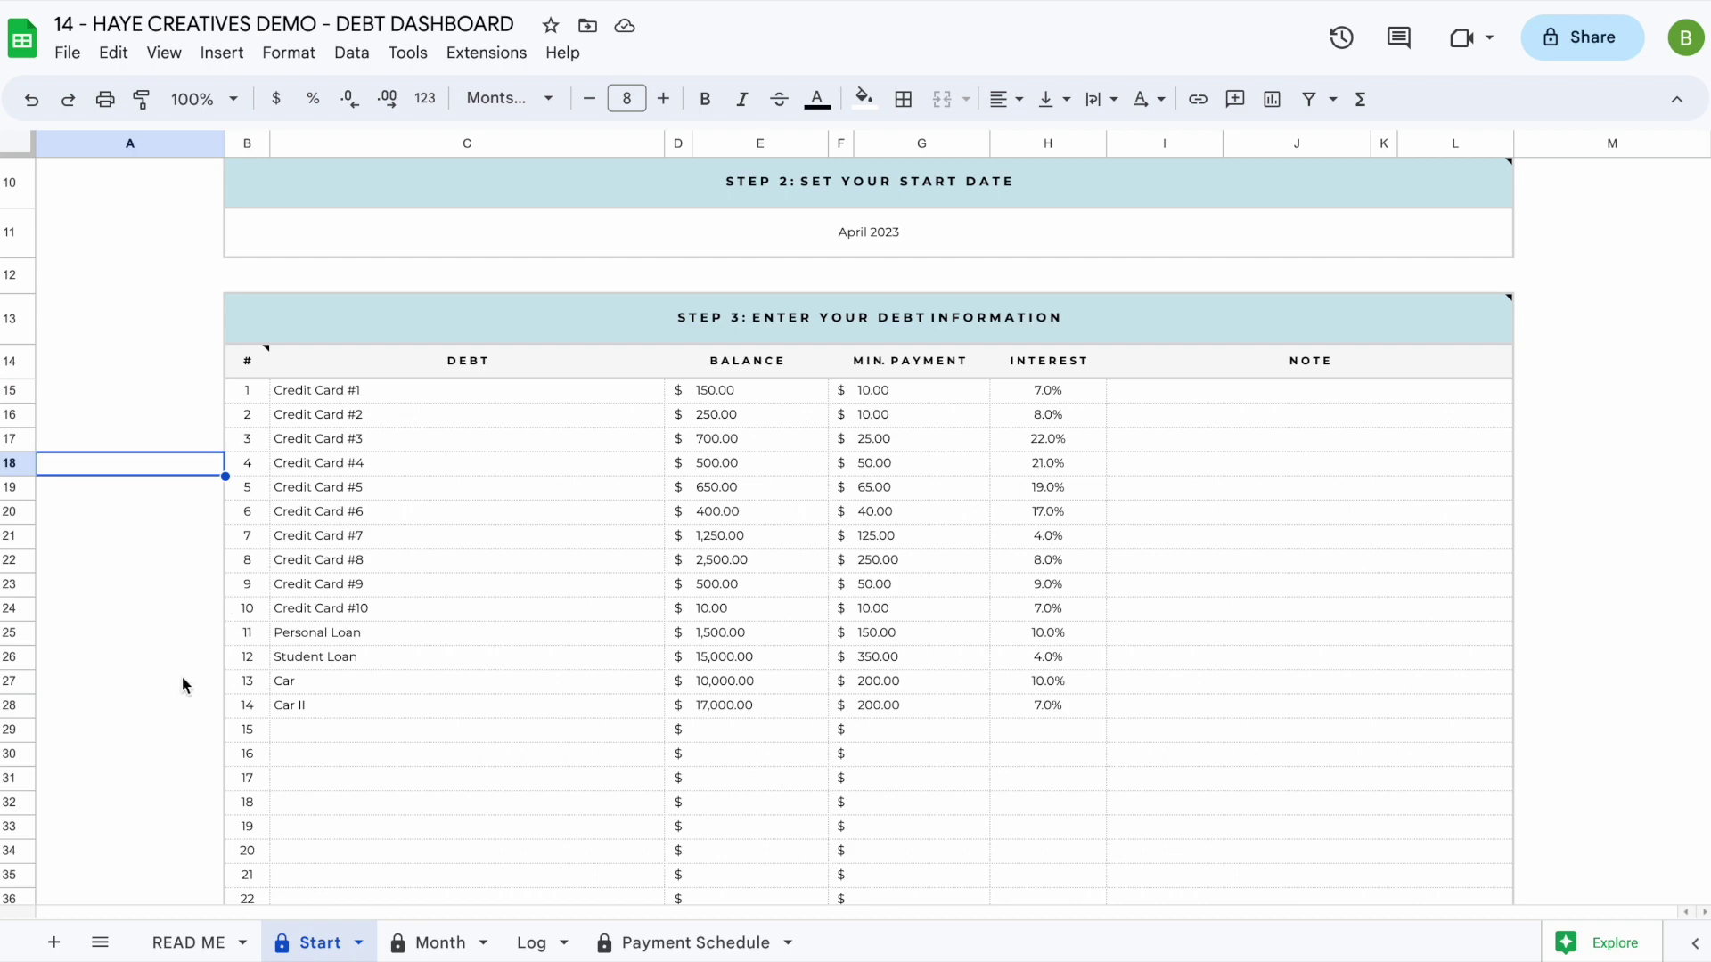
scroll(181, 676, "down", 15)
left_click(909, 546)
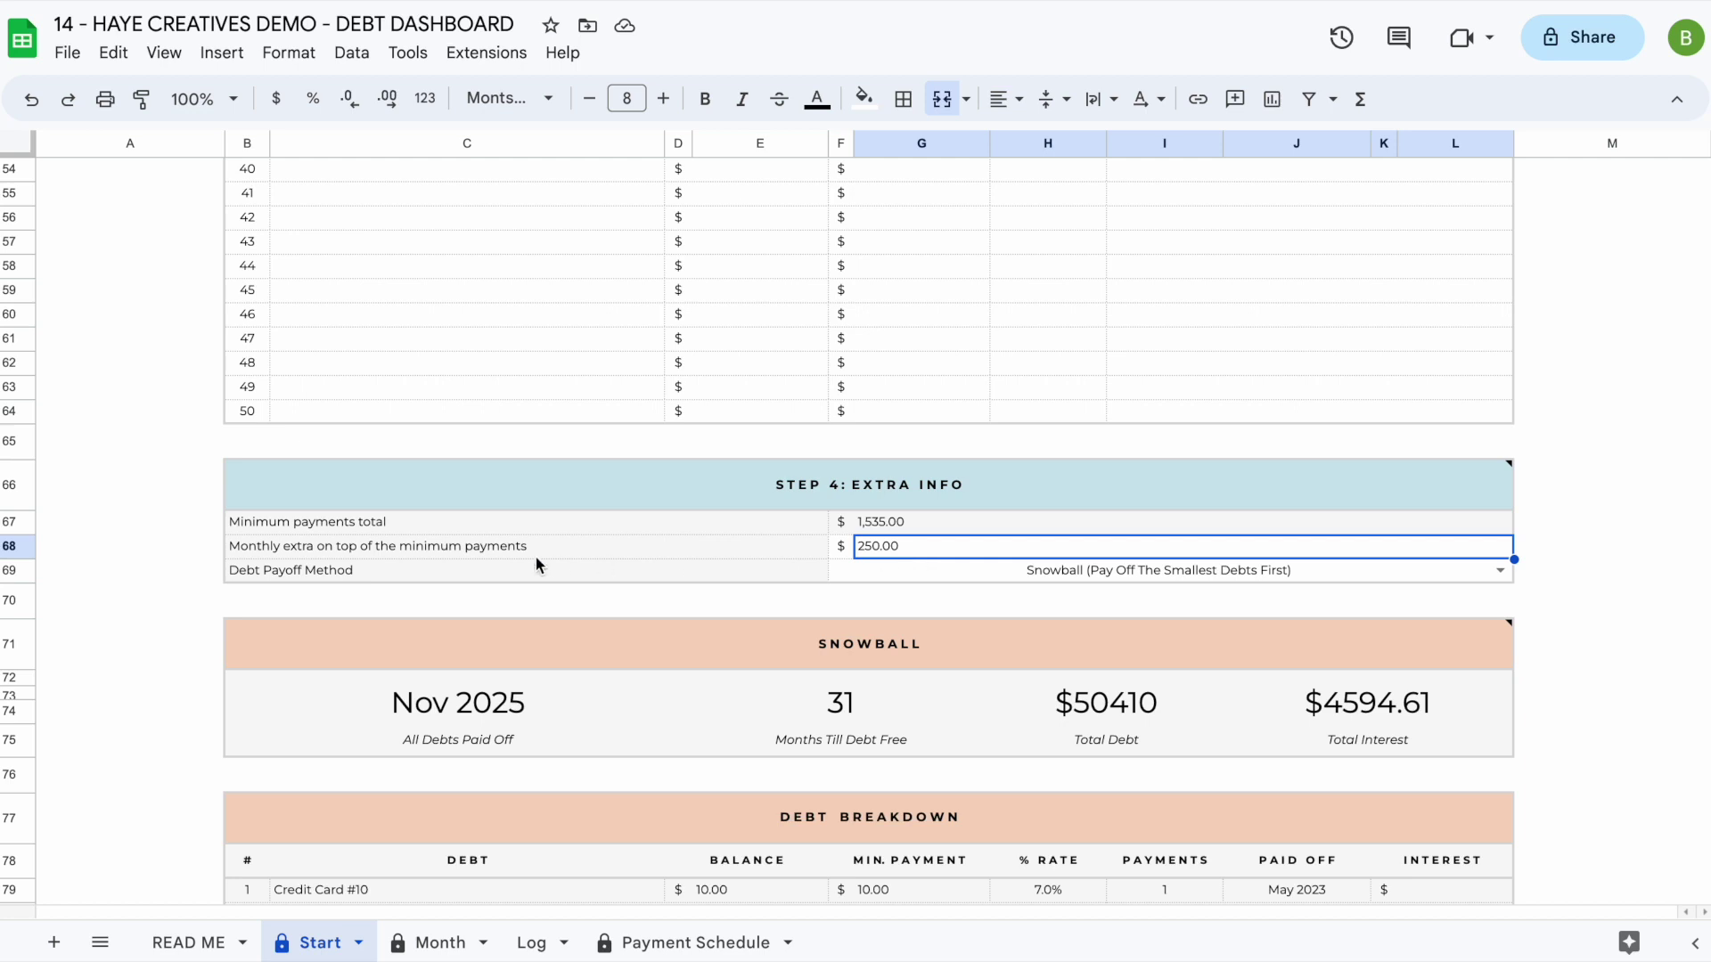
- Set the monthly extra payment to 465, moving Snowball payoff to Aug 2025 in 28 months
left_click(887, 531)
left_click(902, 549)
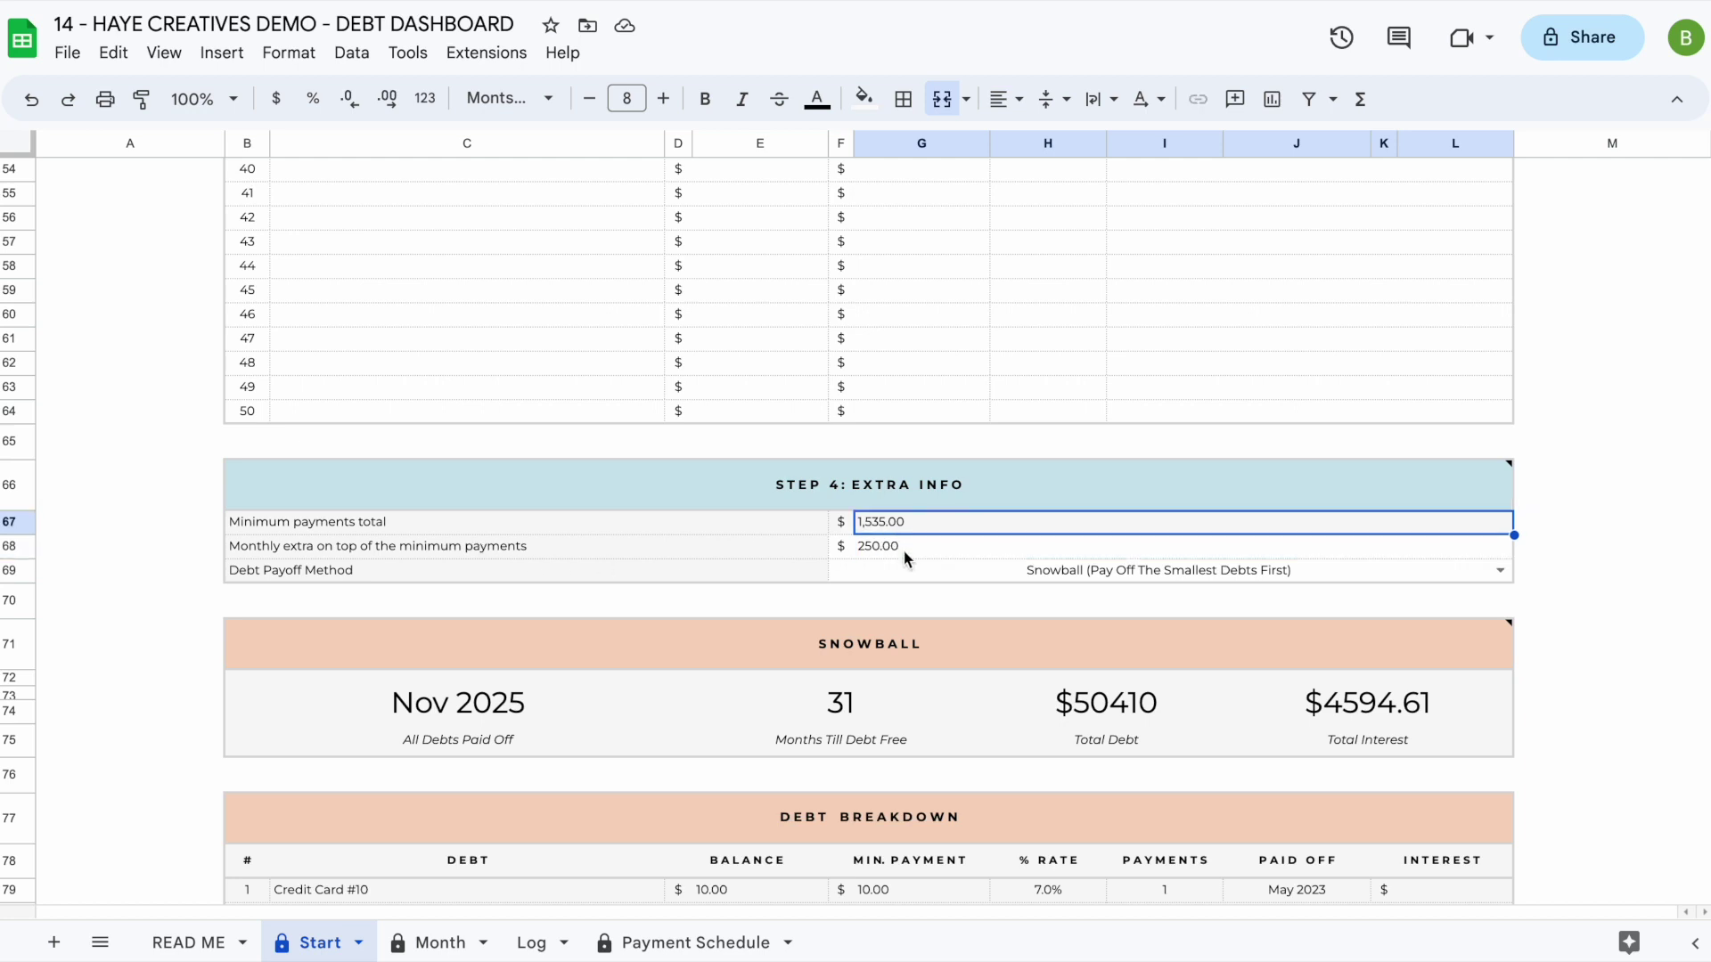
type("465")
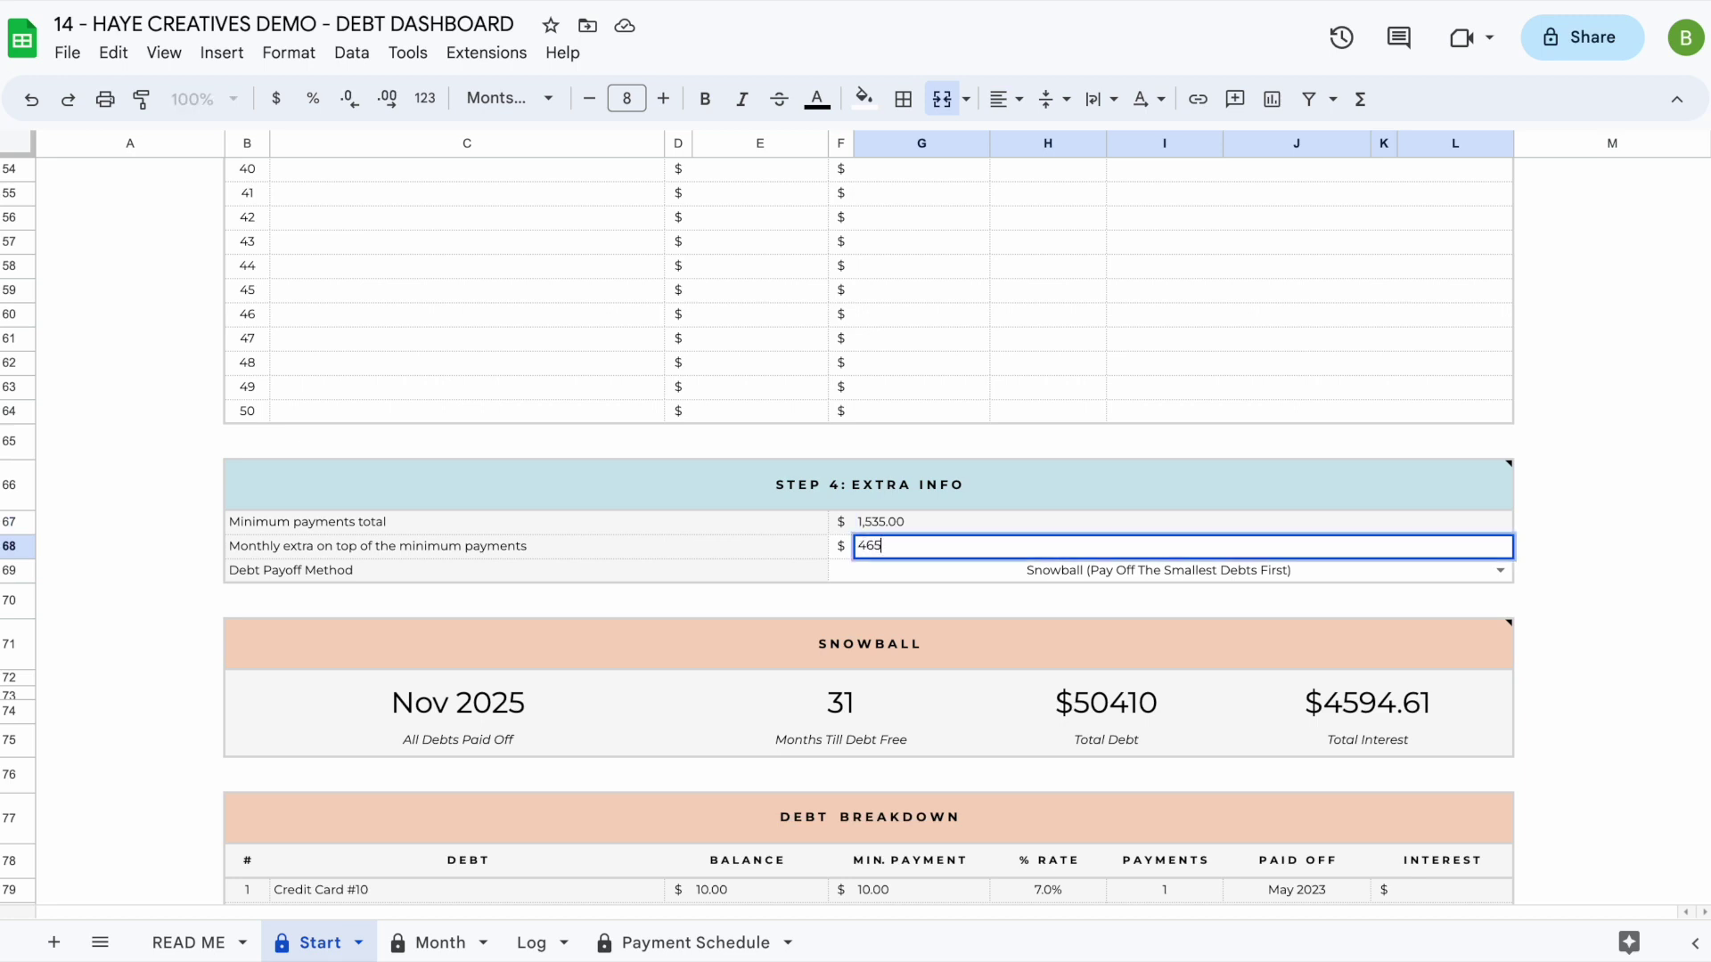
key("Return")
left_click(891, 545)
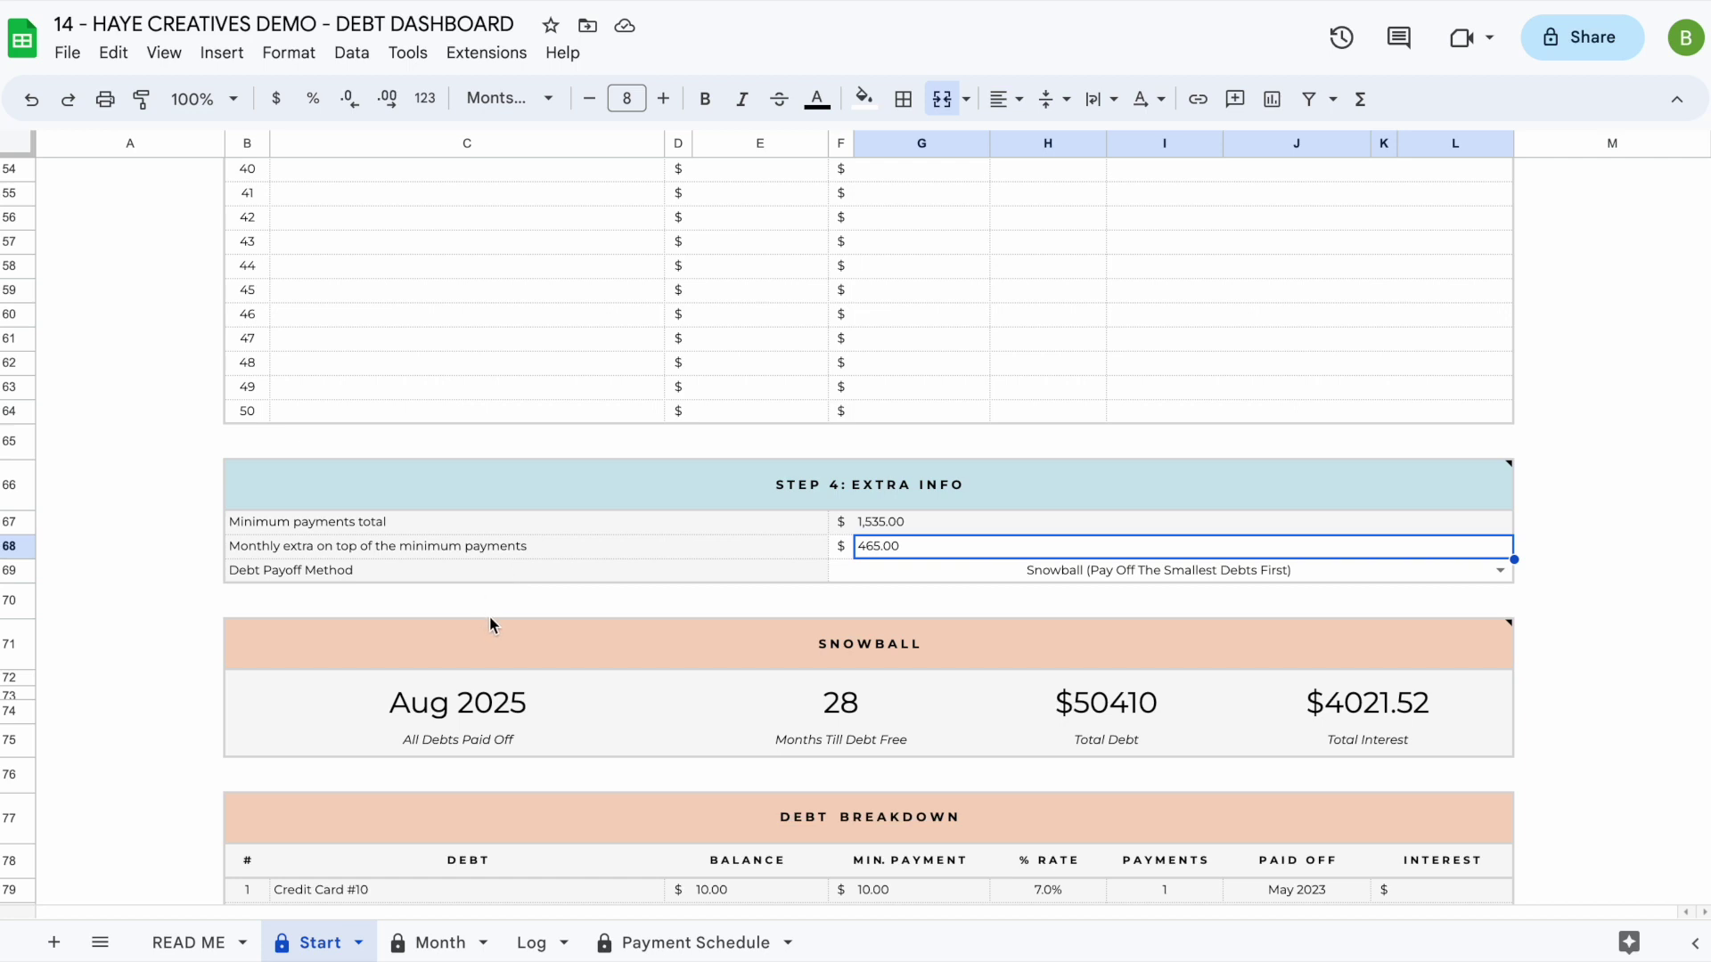
left_click(923, 574)
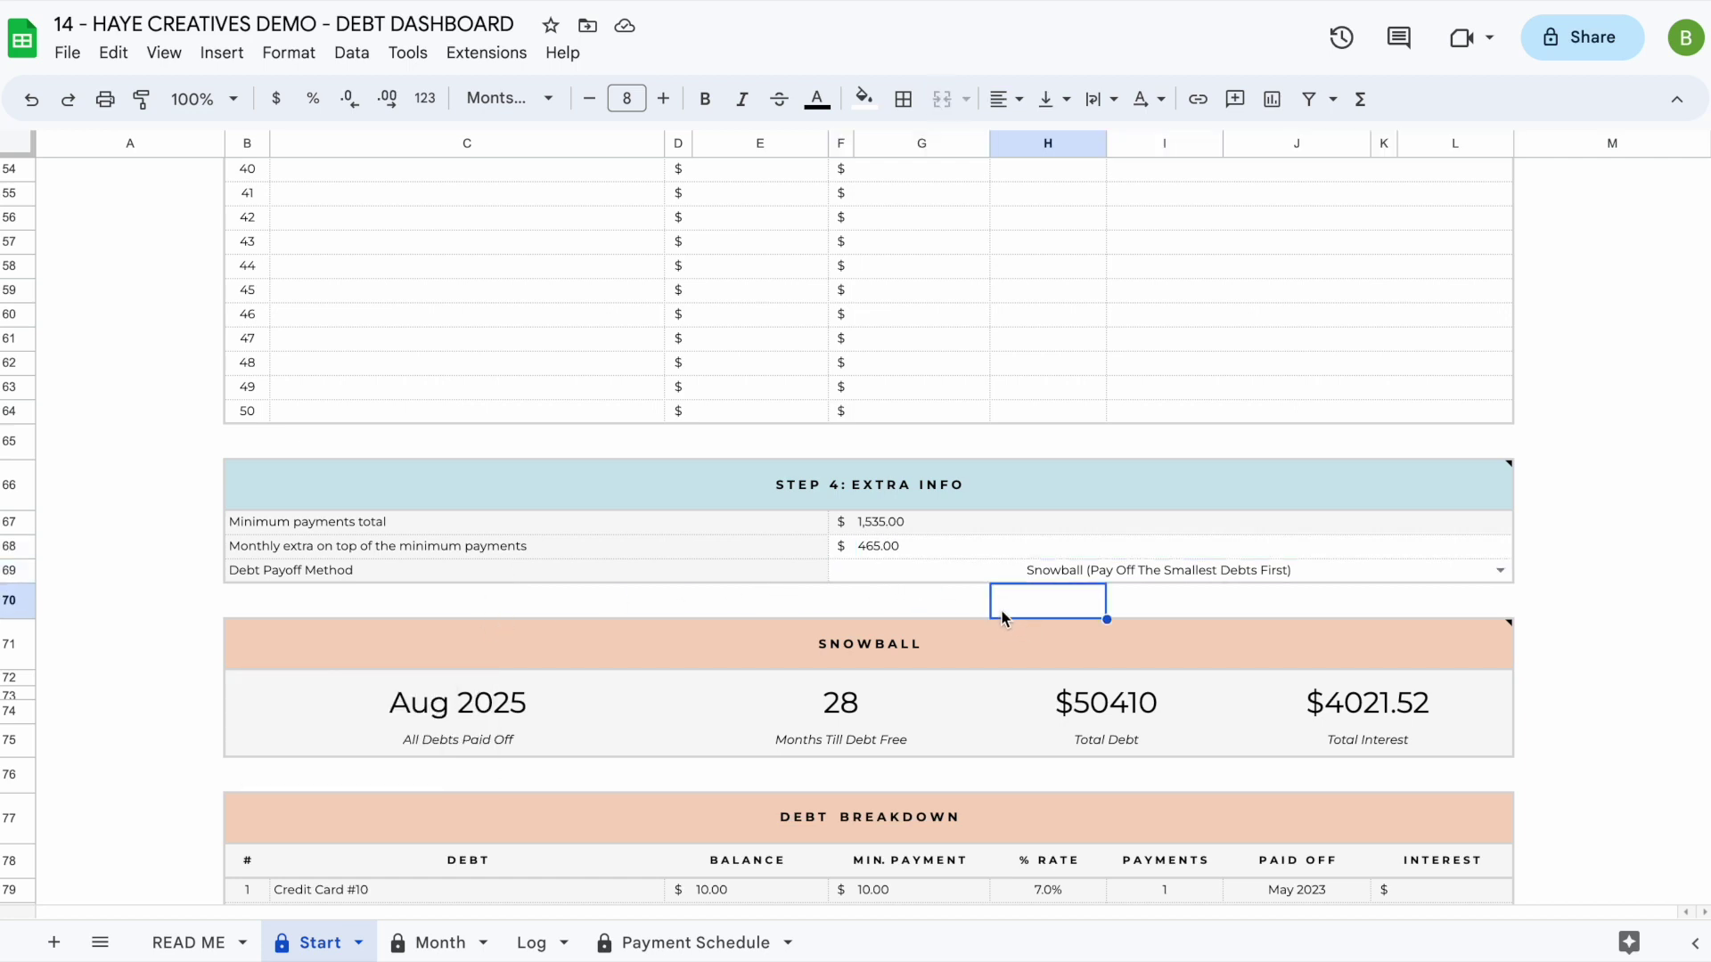
scroll(1233, 611, "down", 3)
left_click(1501, 356)
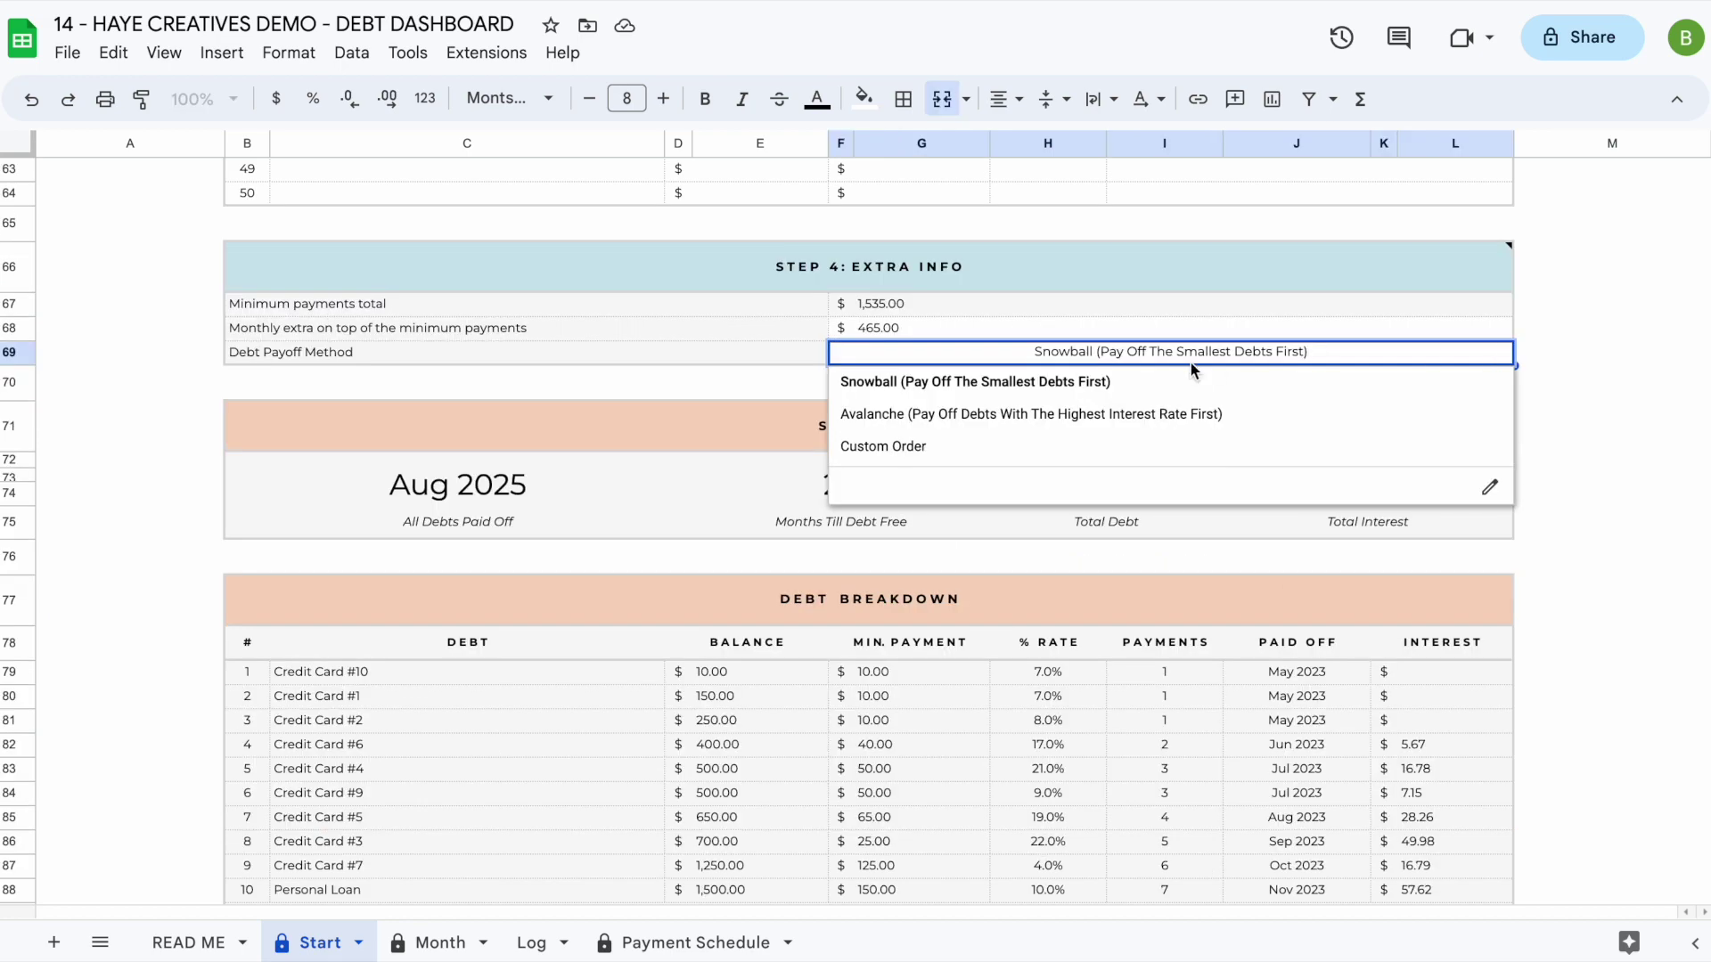
- Choose Avalanche (highest interest rate first) as the payoff method, cutting total interest to $3809.33
left_click(1571, 361)
left_click(1500, 354)
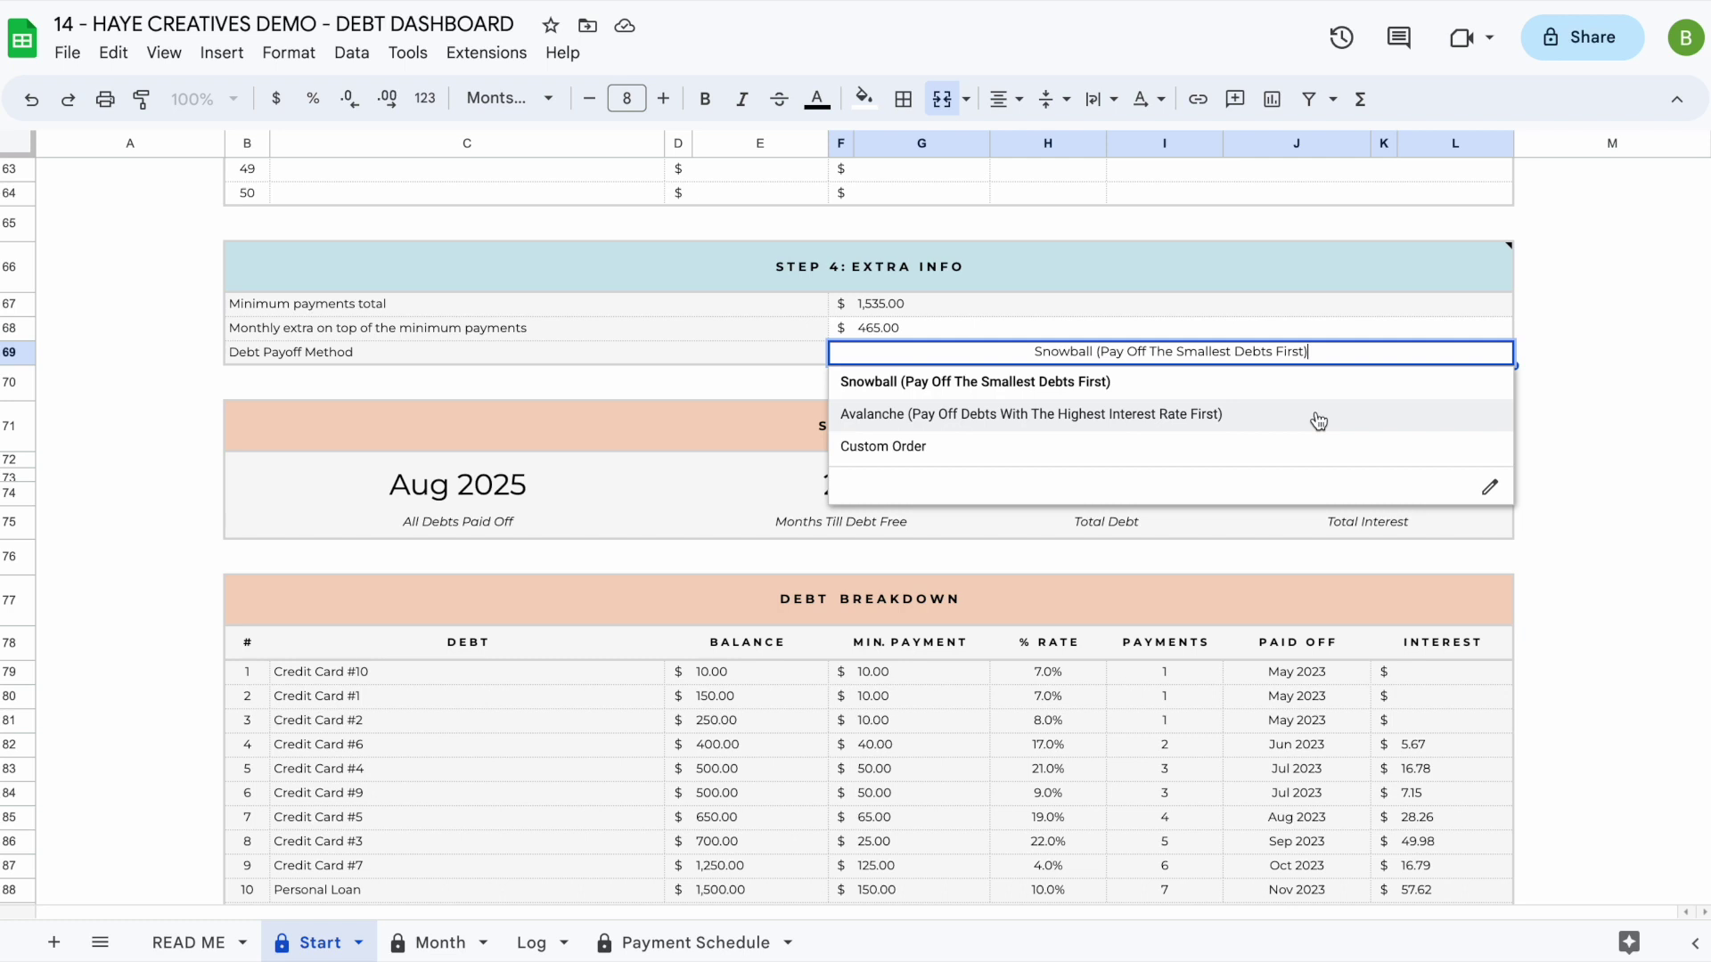
left_click(1281, 417)
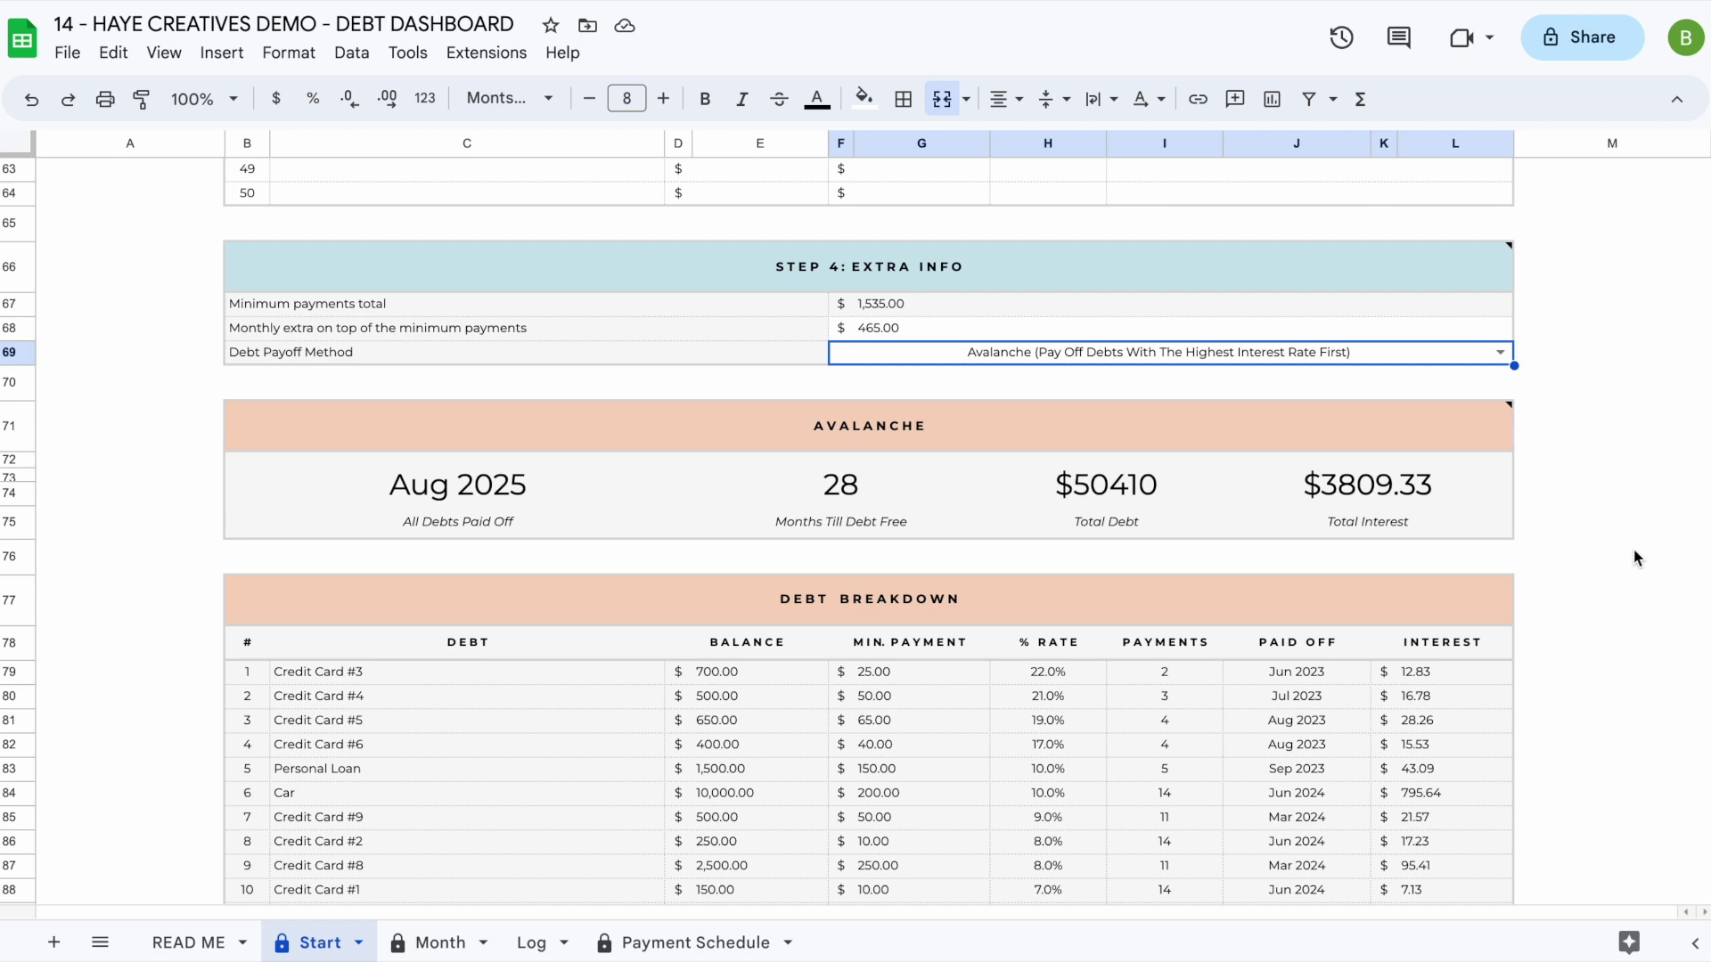
scroll(1634, 552, "down", 2)
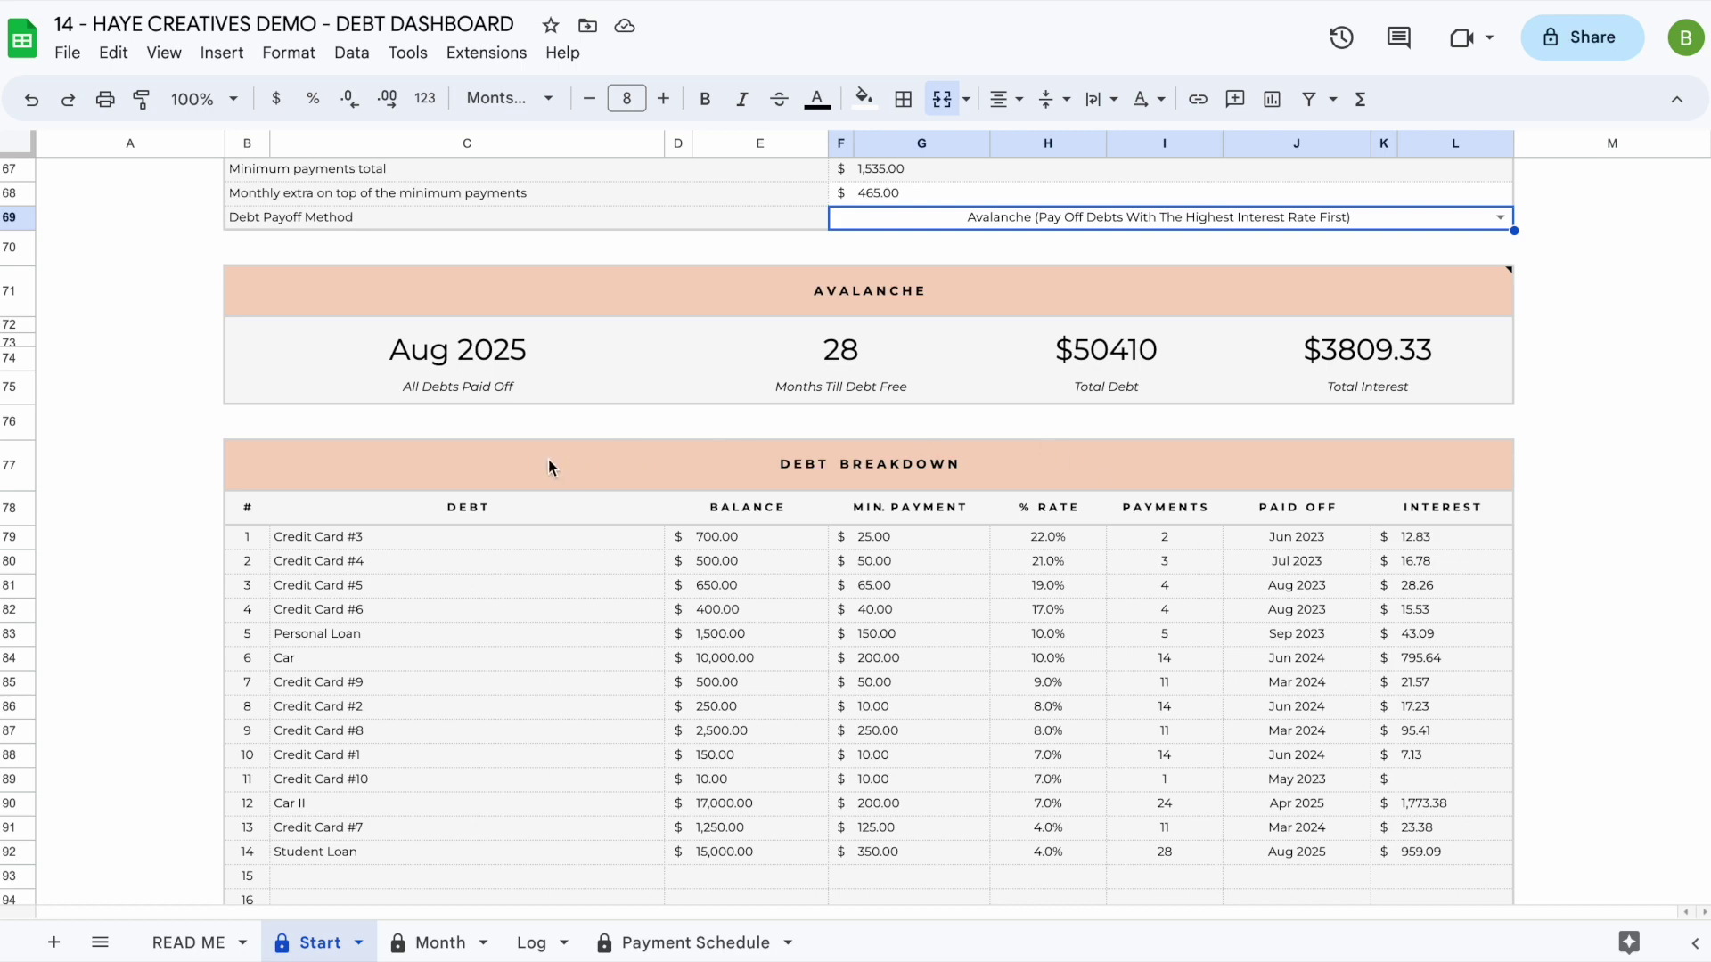
scroll(653, 441, "up", 2)
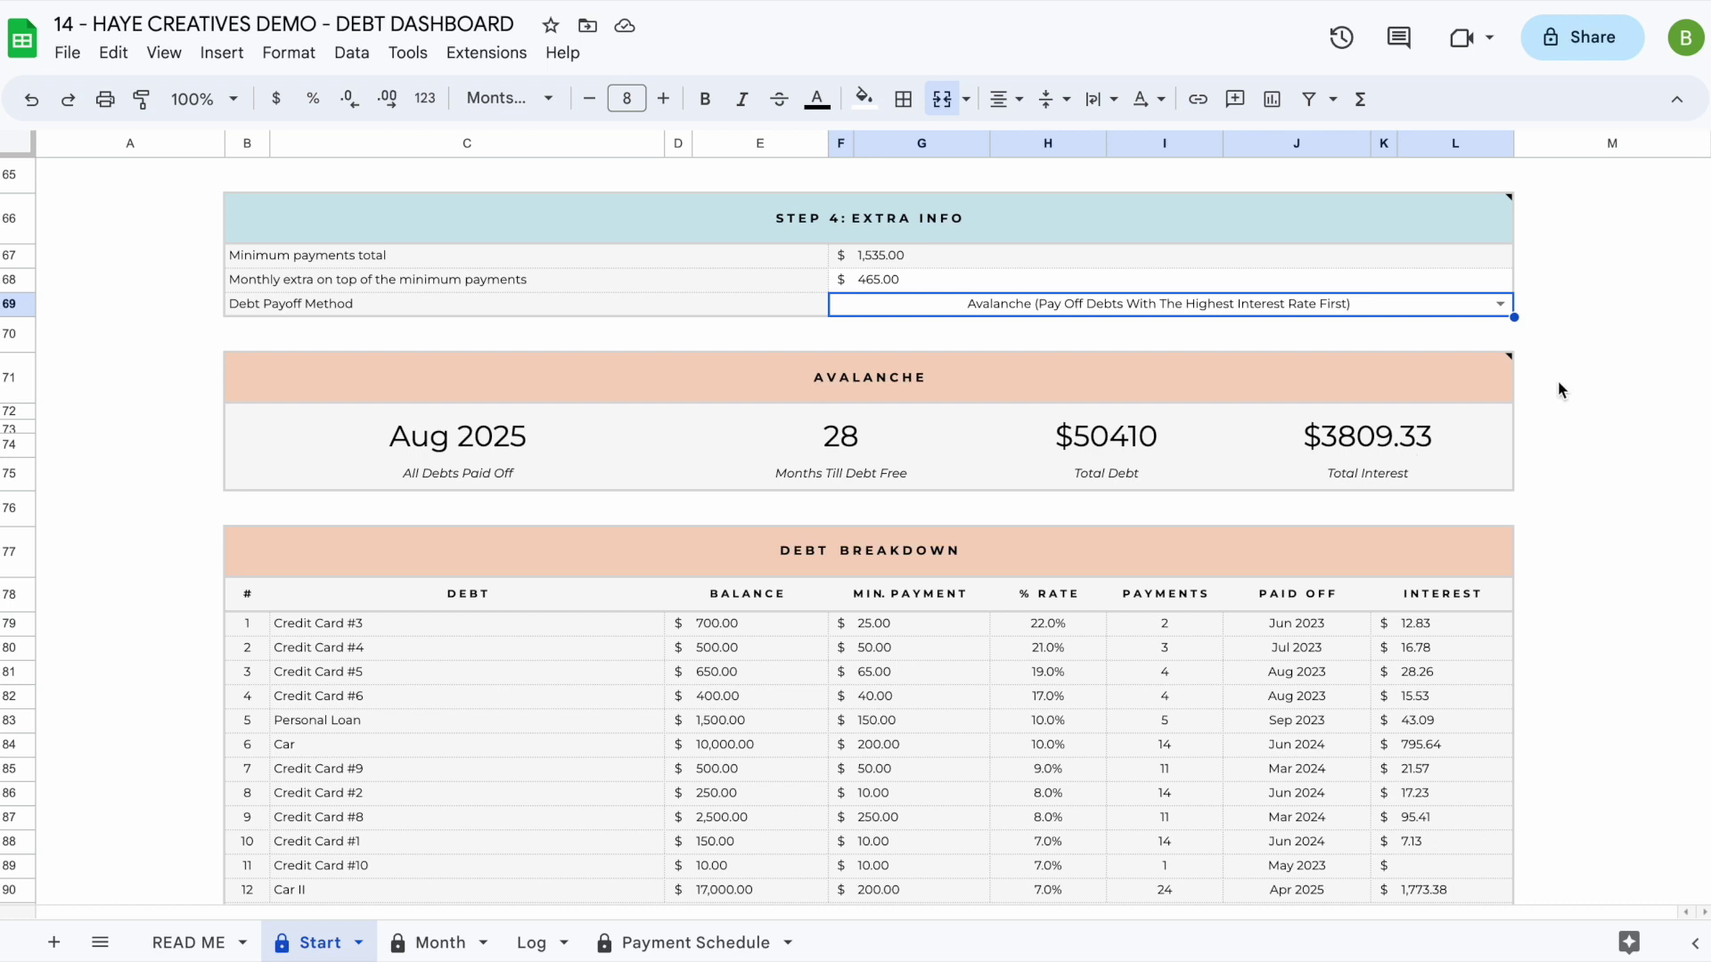
- Switch the debt payoff method to Custom Order
key("ctrl+z")
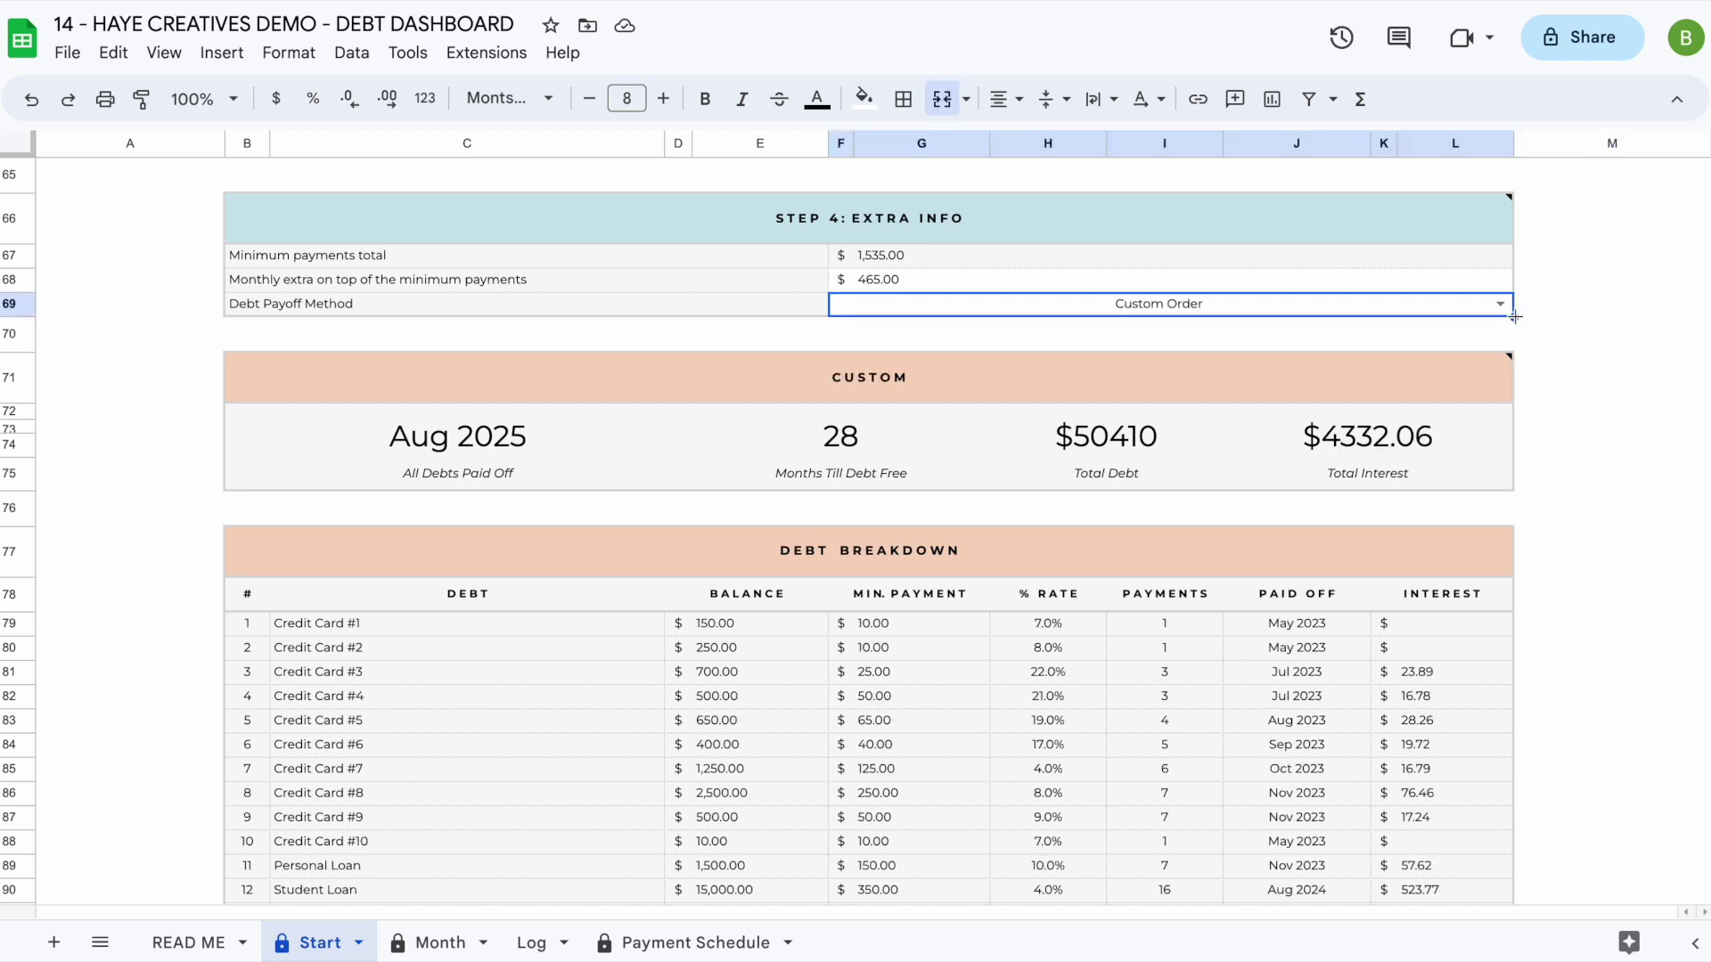
left_click(1502, 304)
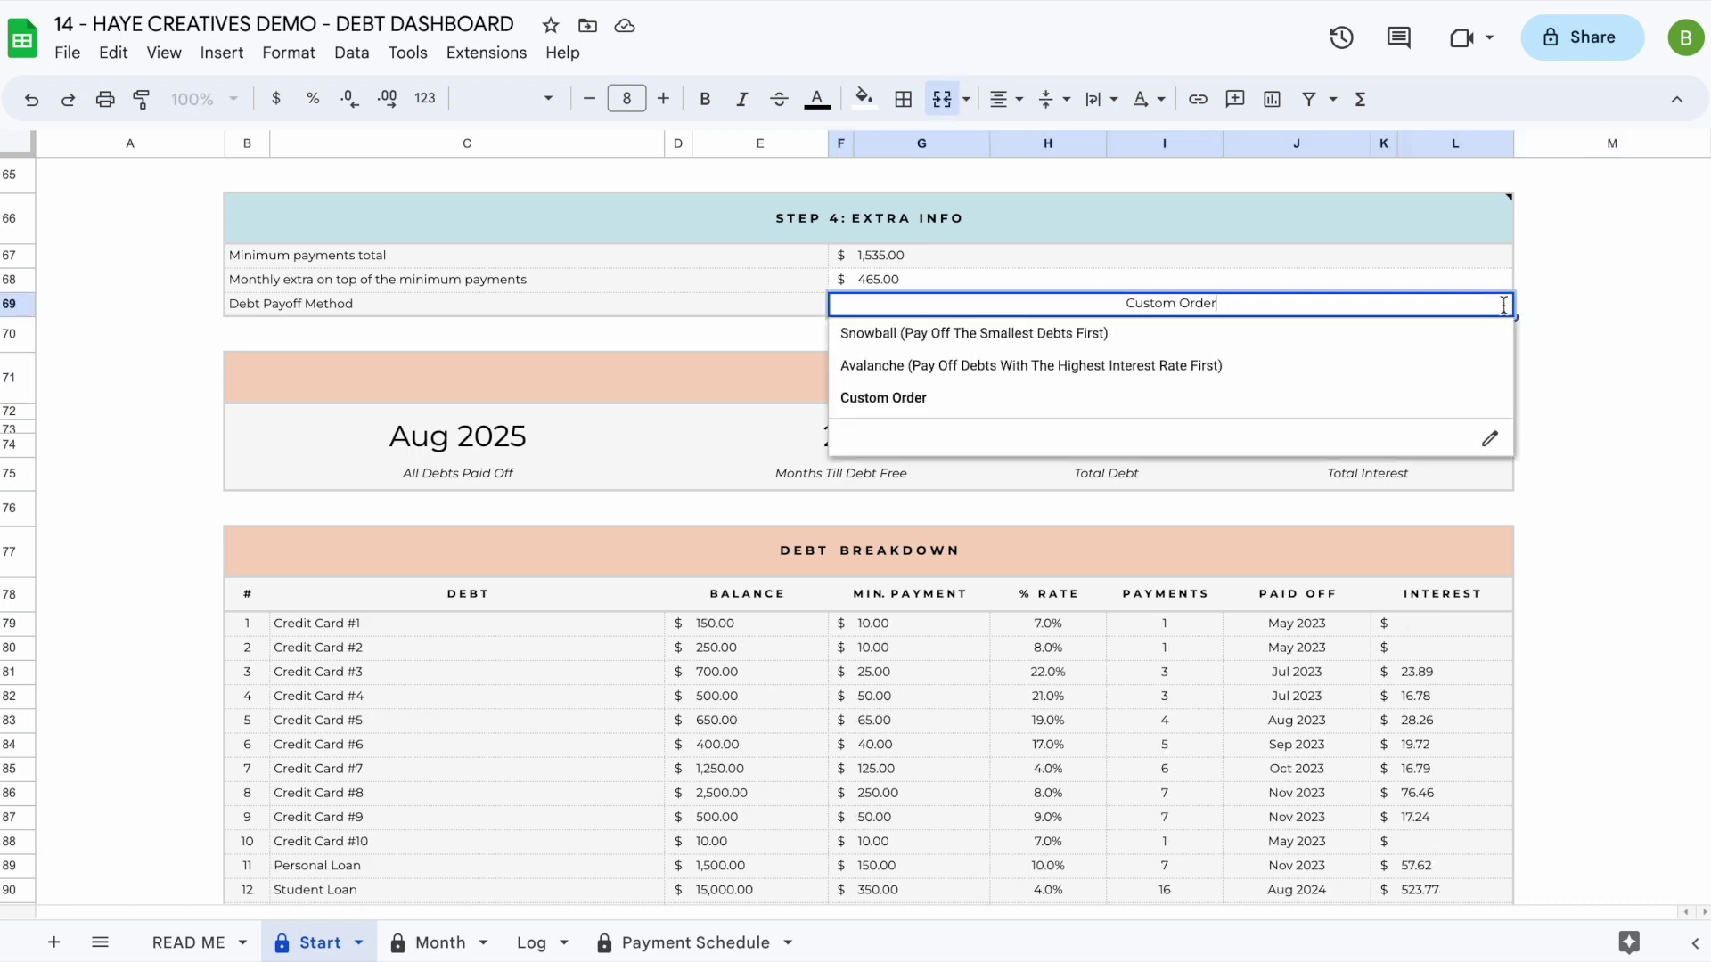
left_click(1392, 397)
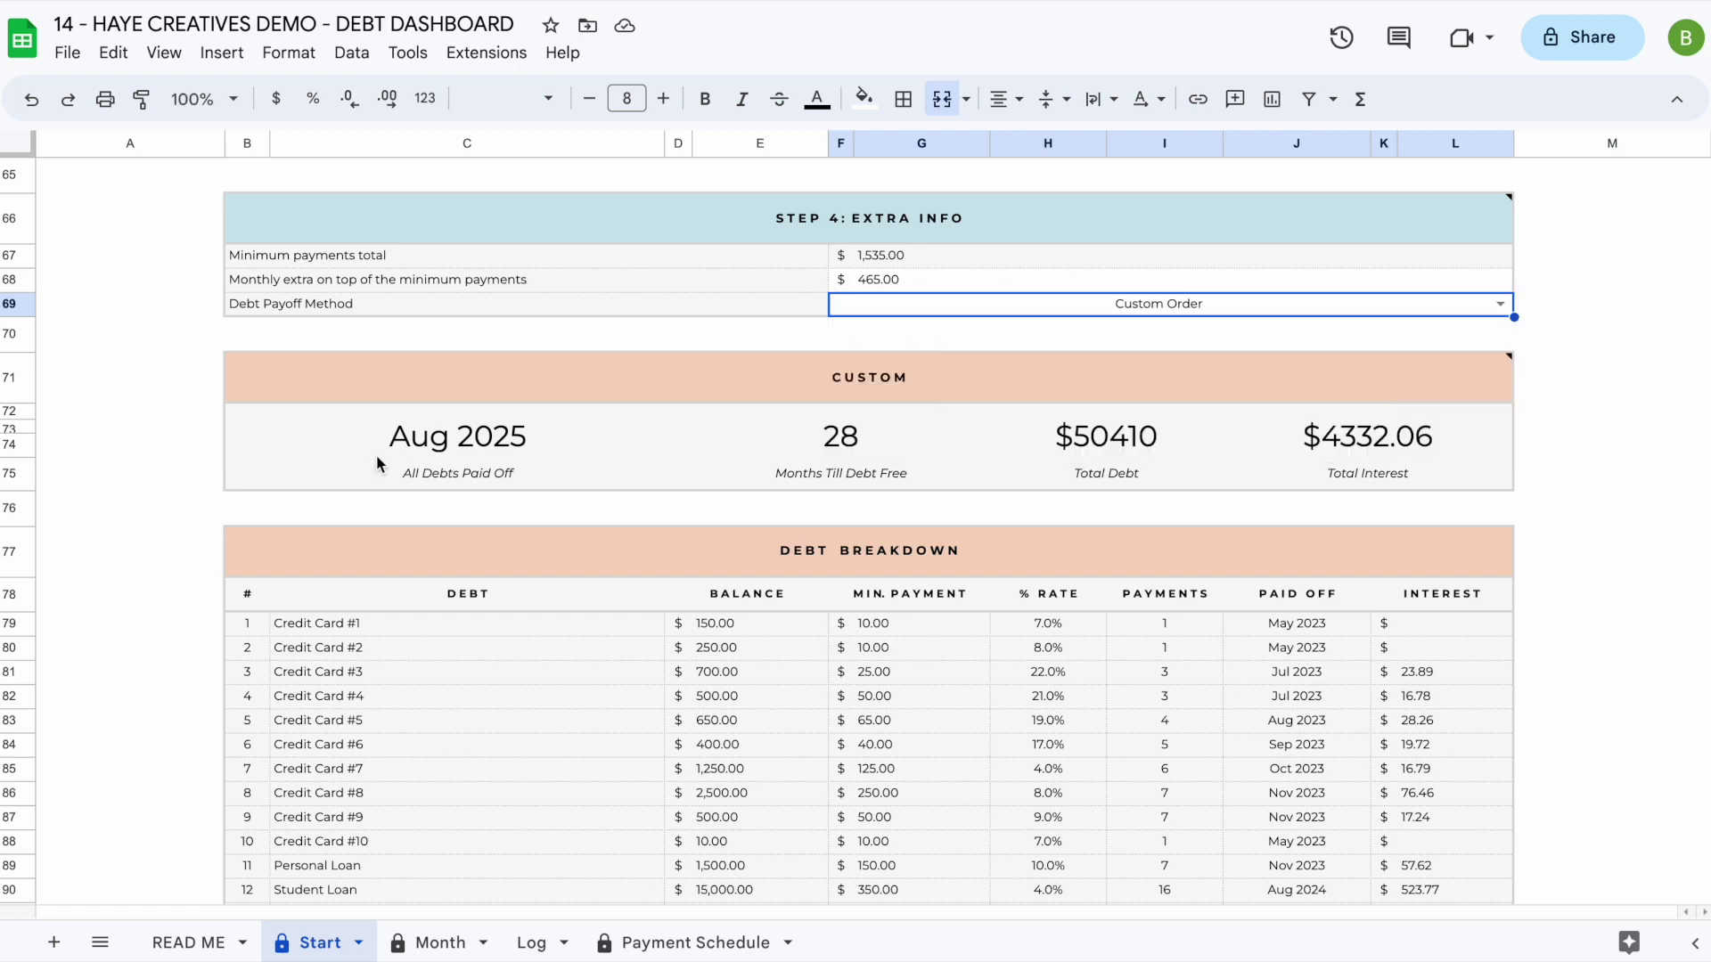
scroll(379, 458, "up", 8)
scroll(377, 461, "up", 10)
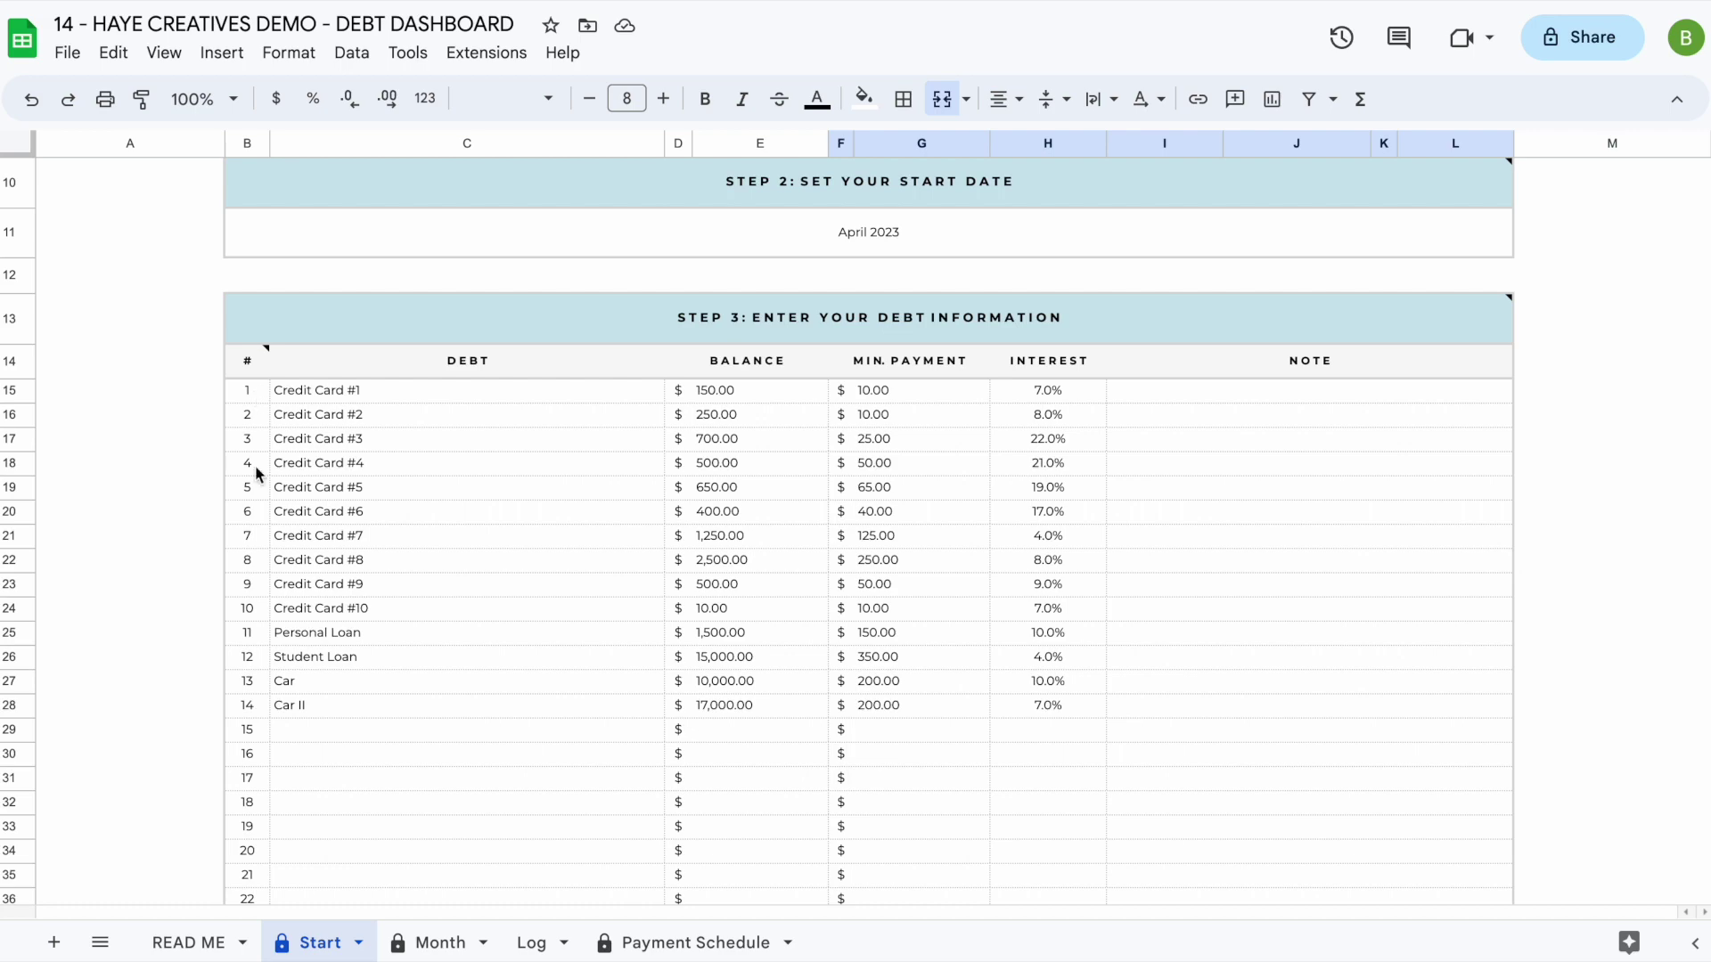
- Clear all existing order numbers from the Start sheet's # column
left_click_drag(255, 713, 255, 390)
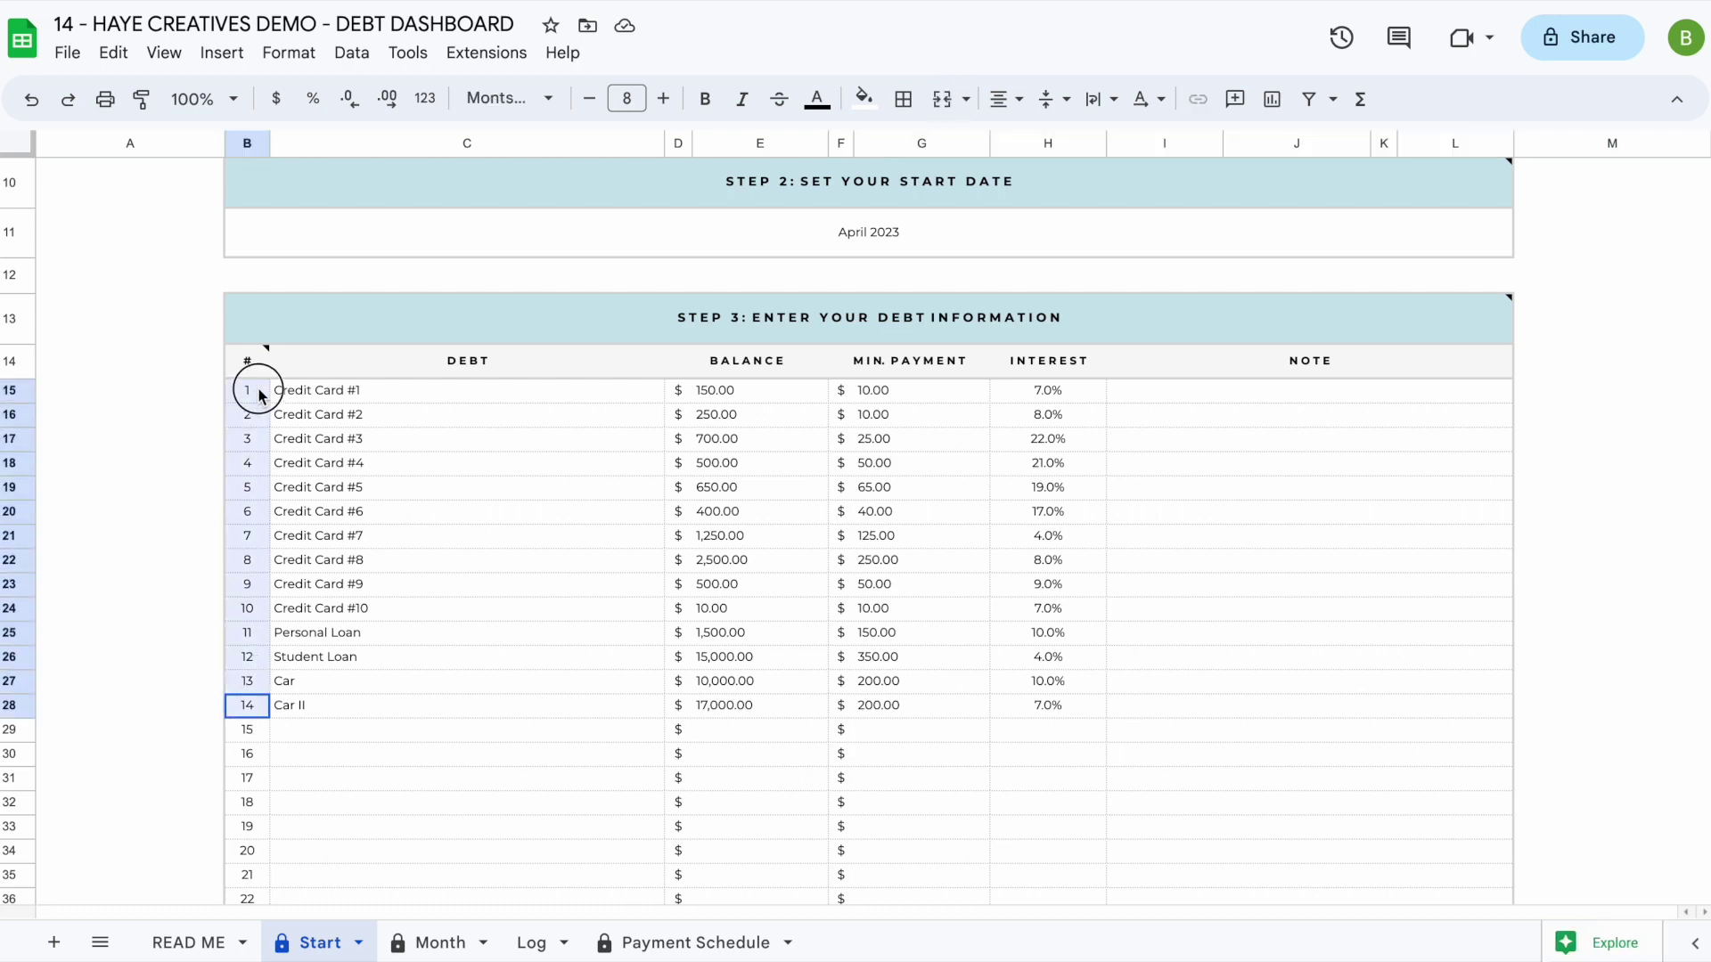
left_click(384, 709)
scroll(252, 624, "up", 2)
left_click(252, 604)
scroll(267, 855, "down", 2)
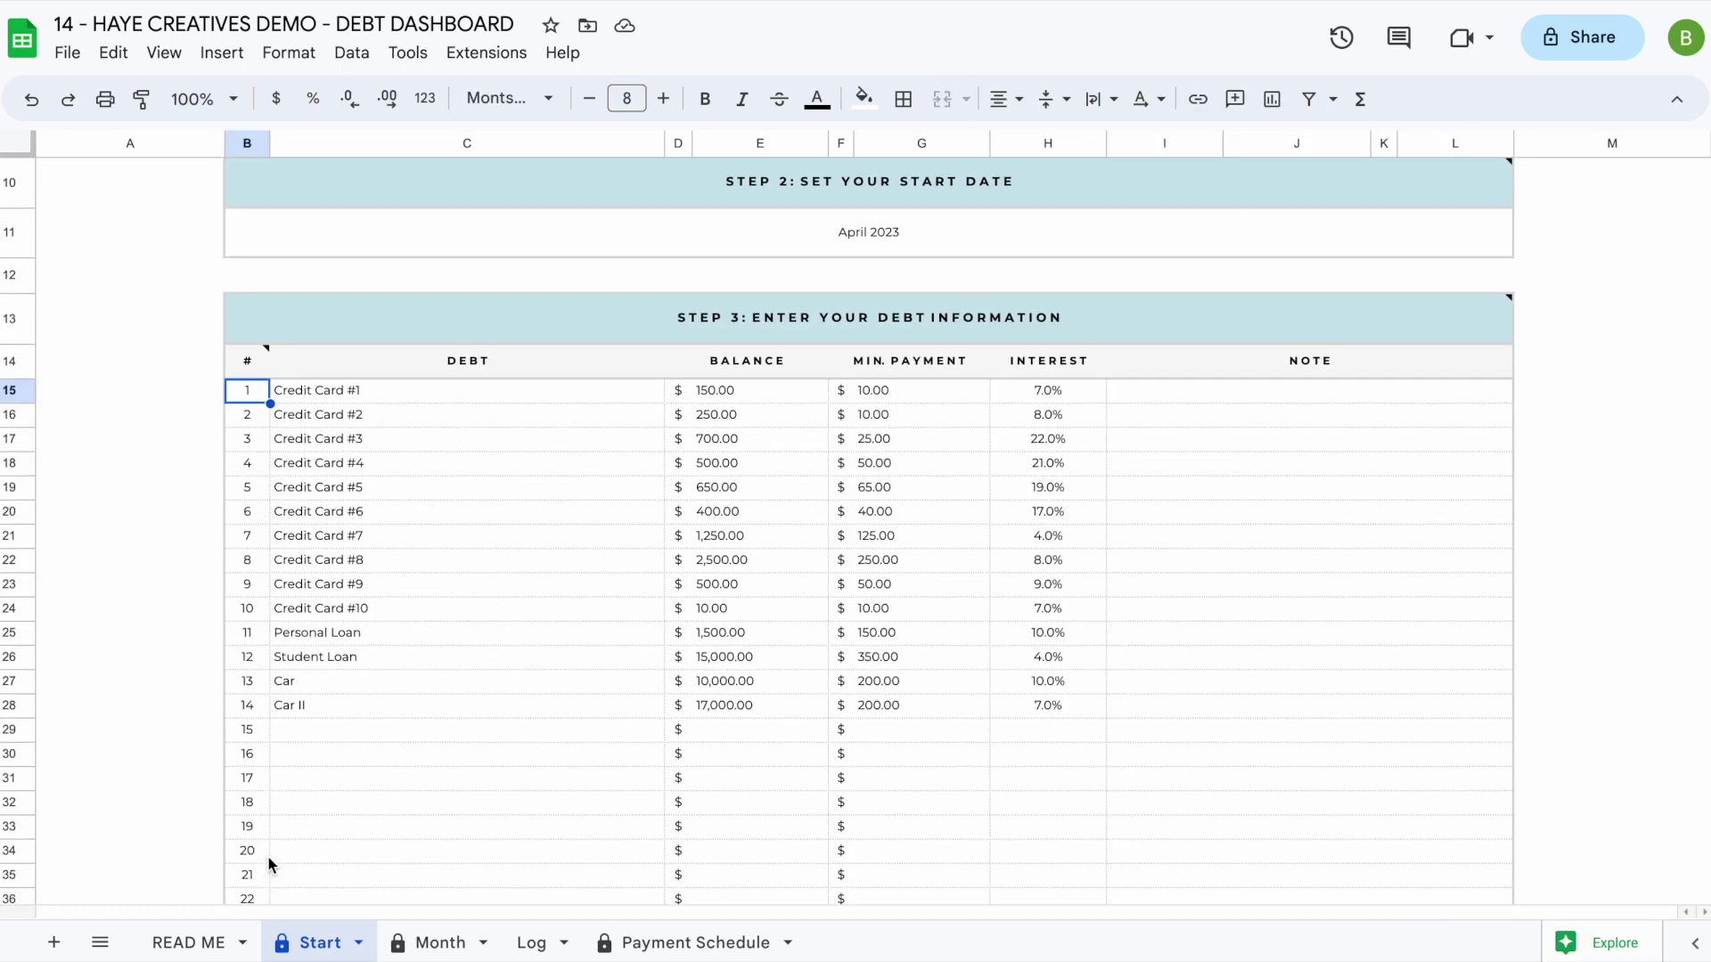
scroll(286, 829, "down", 8)
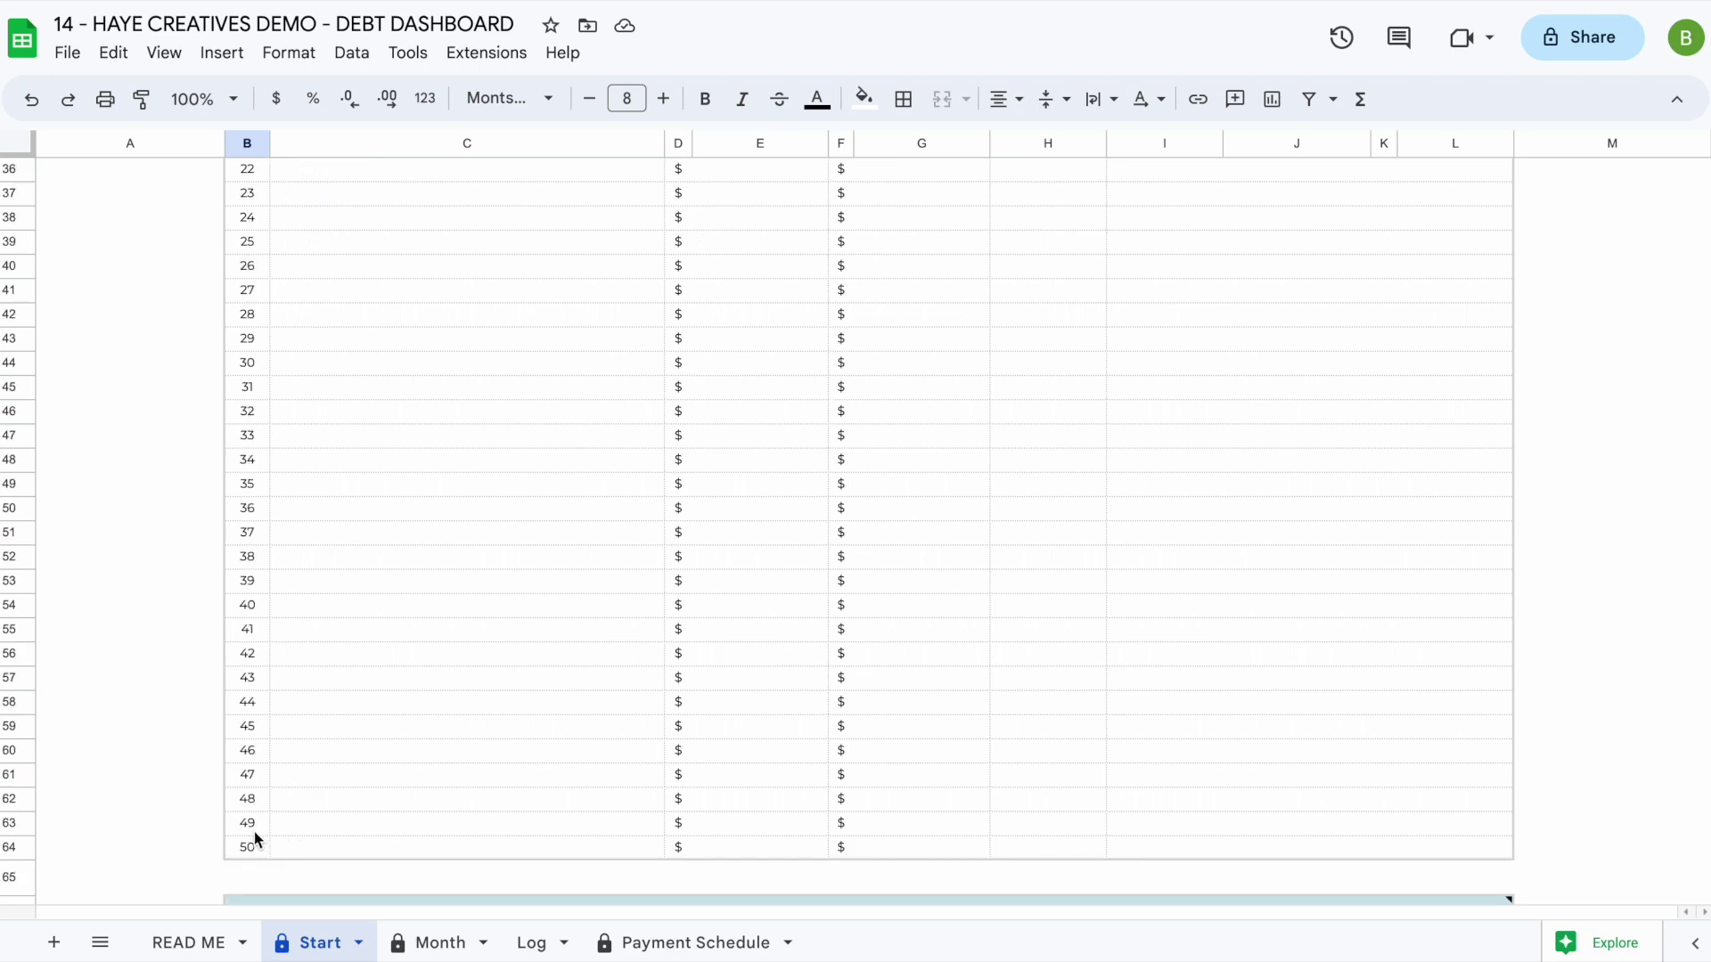
left_click(259, 848, "shift")
key("Delete")
scroll(268, 502, "up", 8)
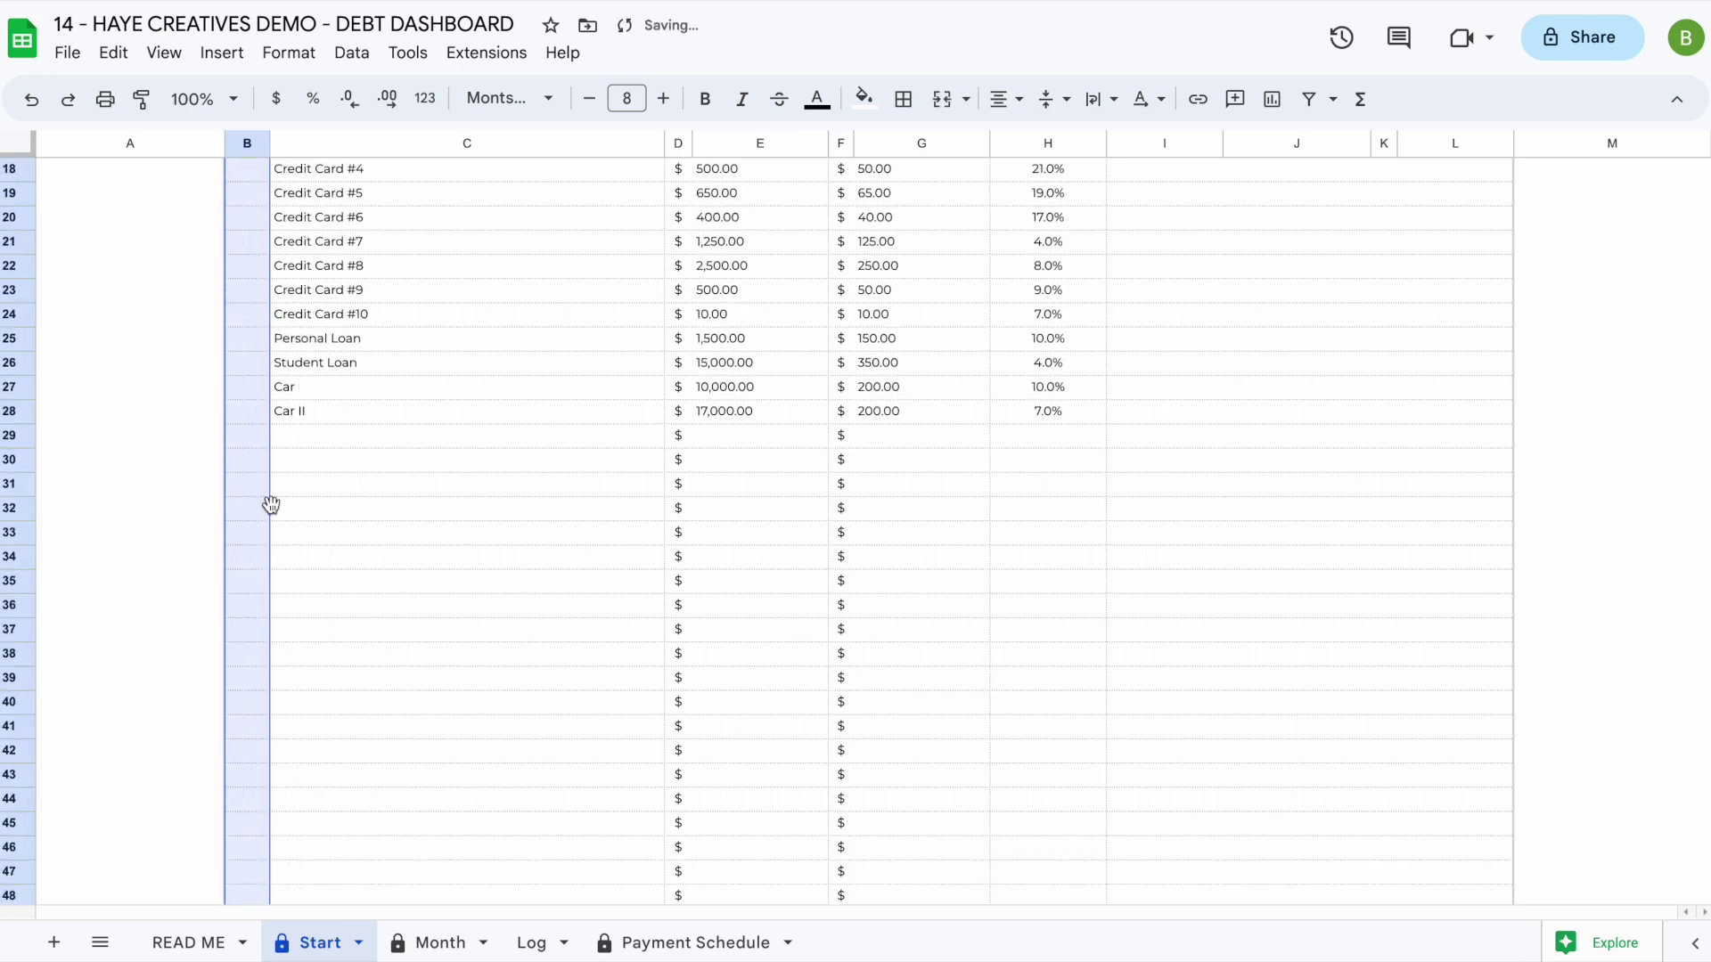
- Number Personal Loan 1, Credit Card #1–#3 as 2–4, and Student Loan 5
left_click(267, 502)
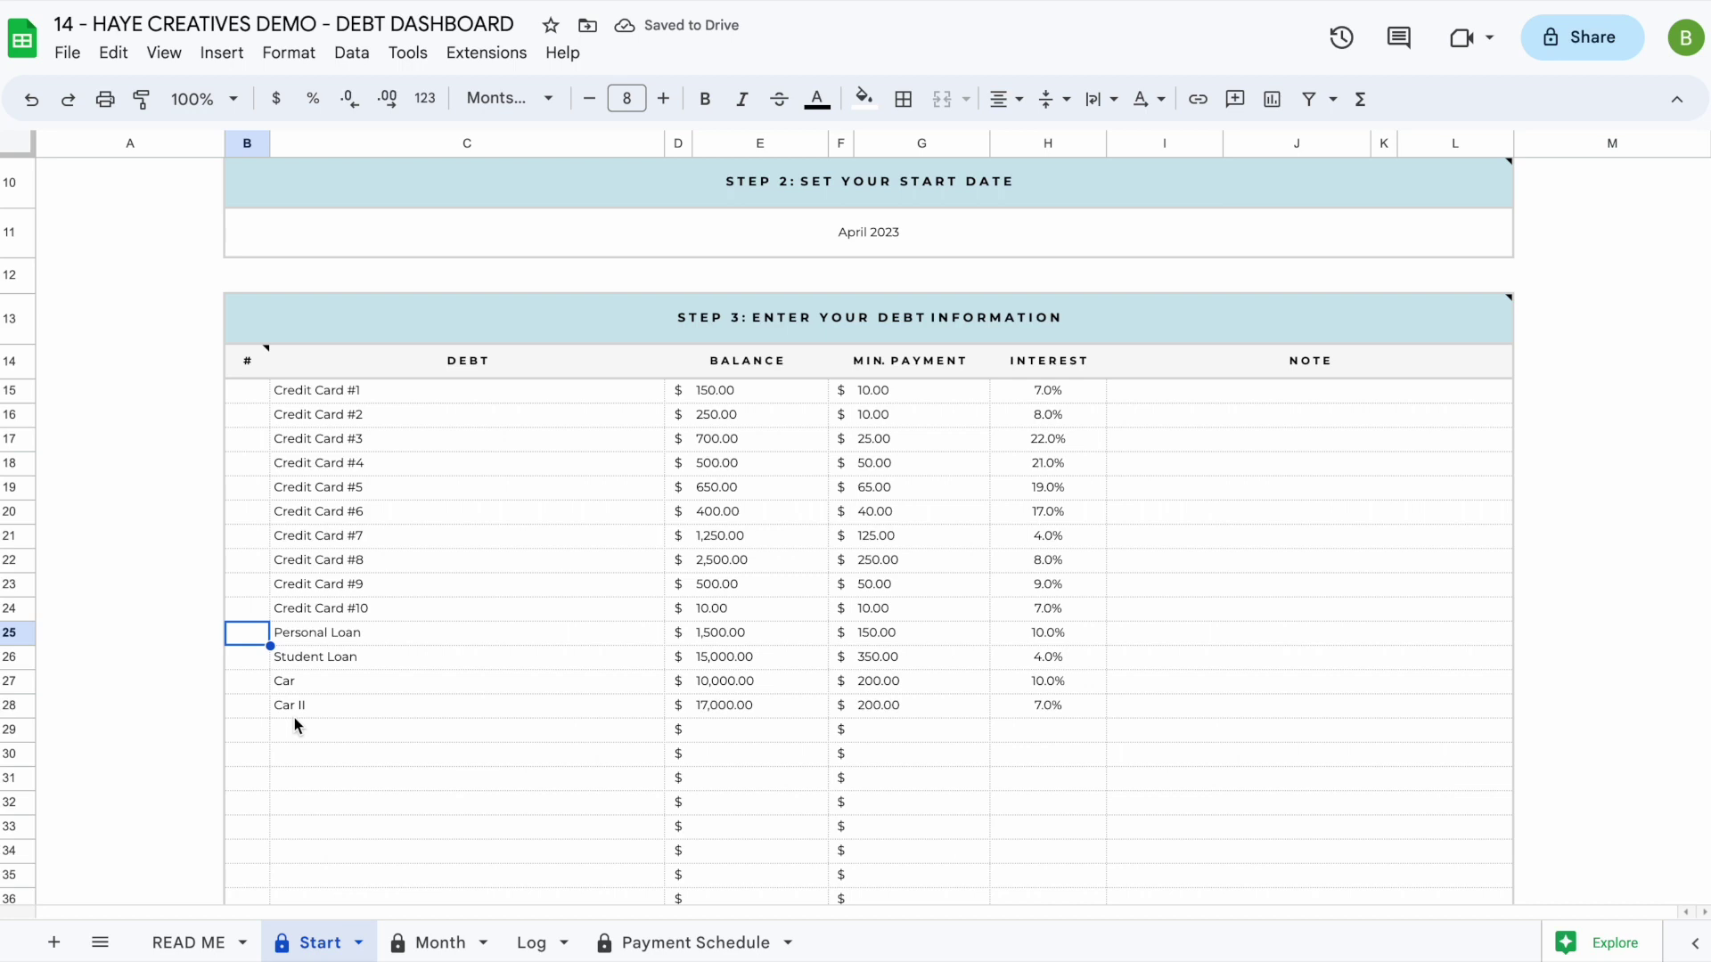
type("1")
key("Return")
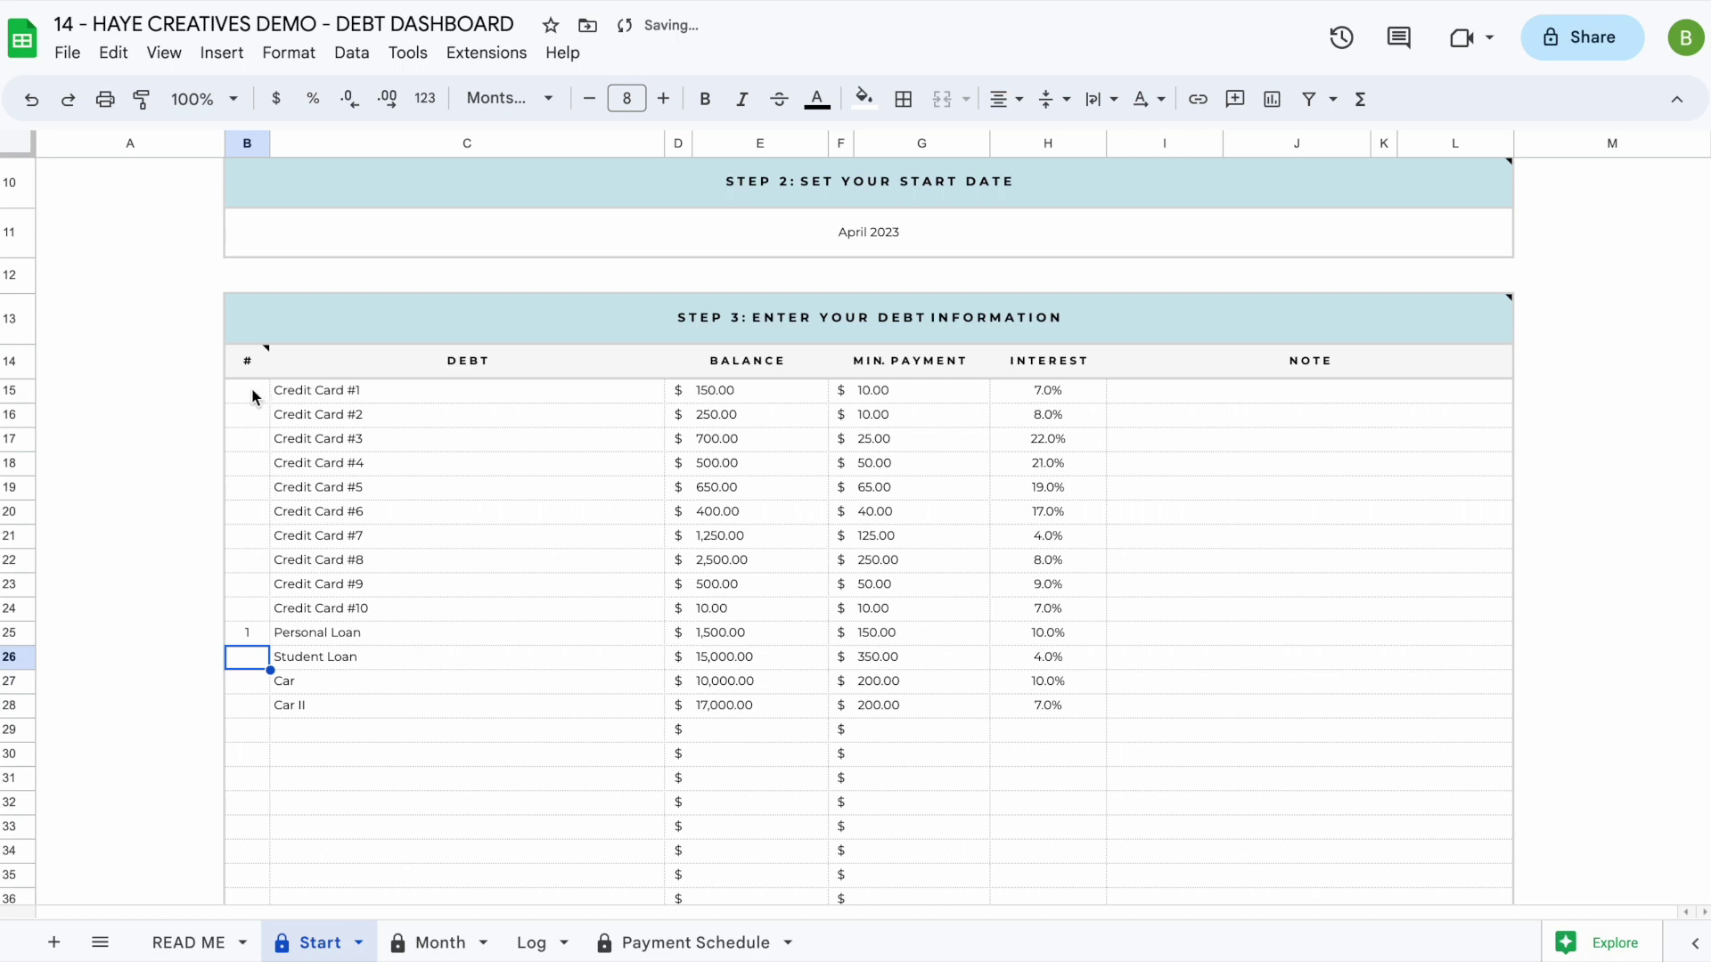
left_click(252, 390)
type("2")
key("Return")
type("3")
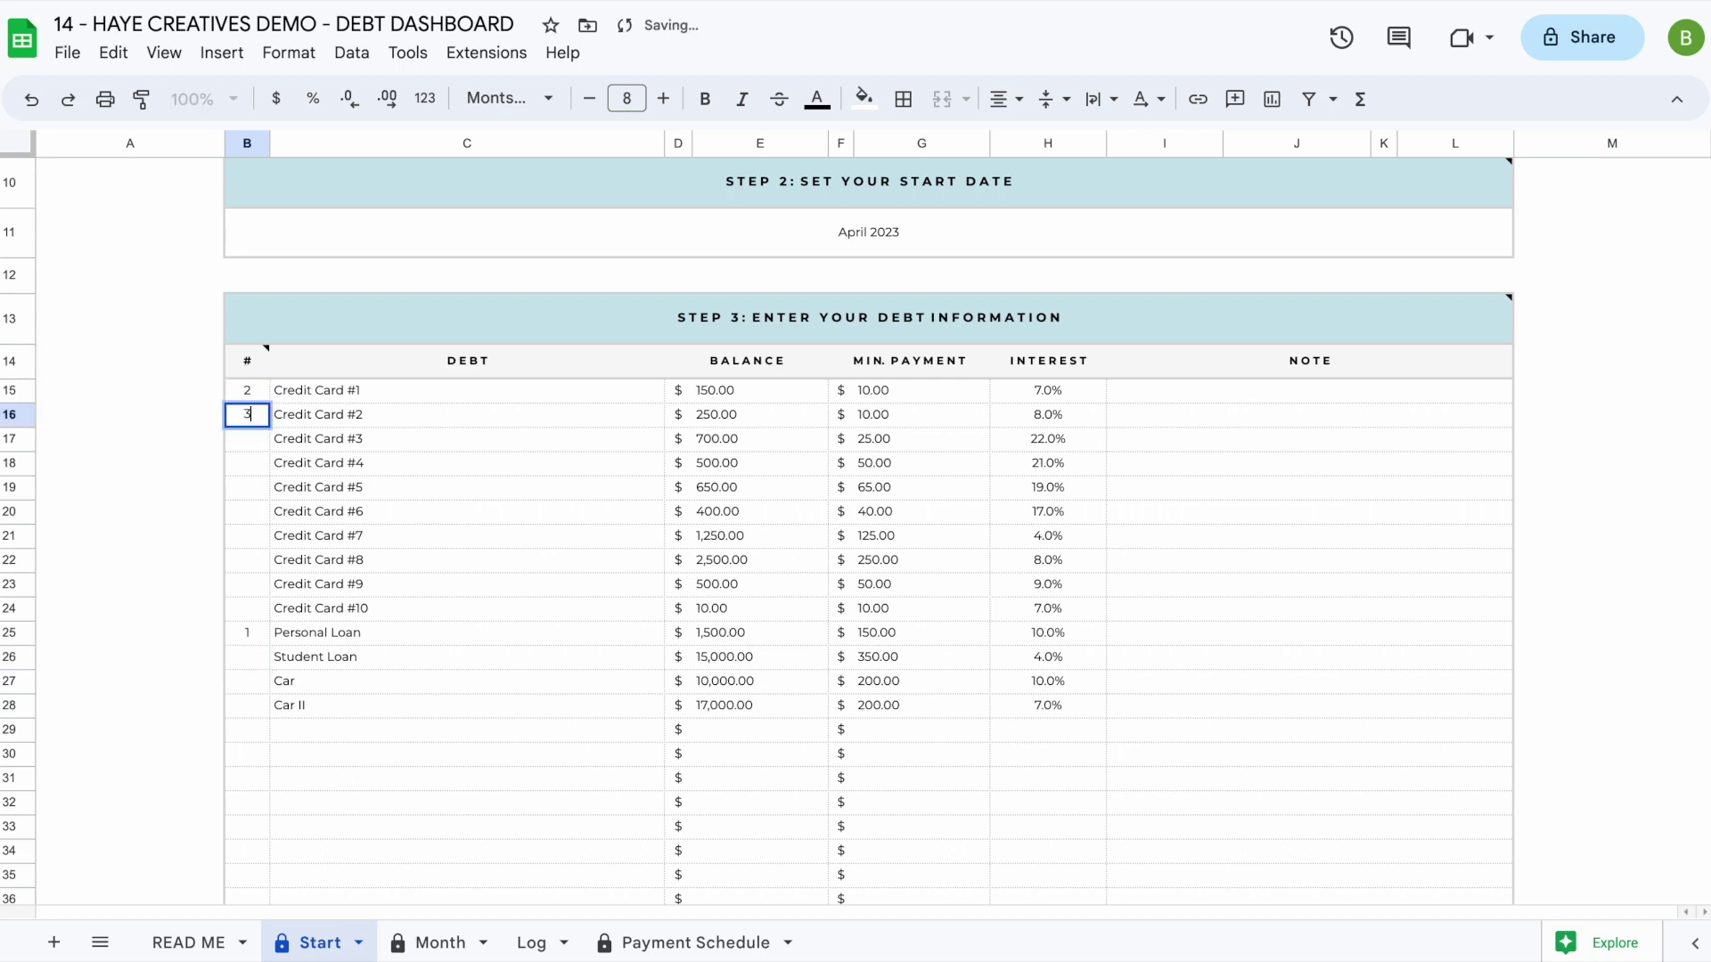
key("Return")
type("4")
key("Return")
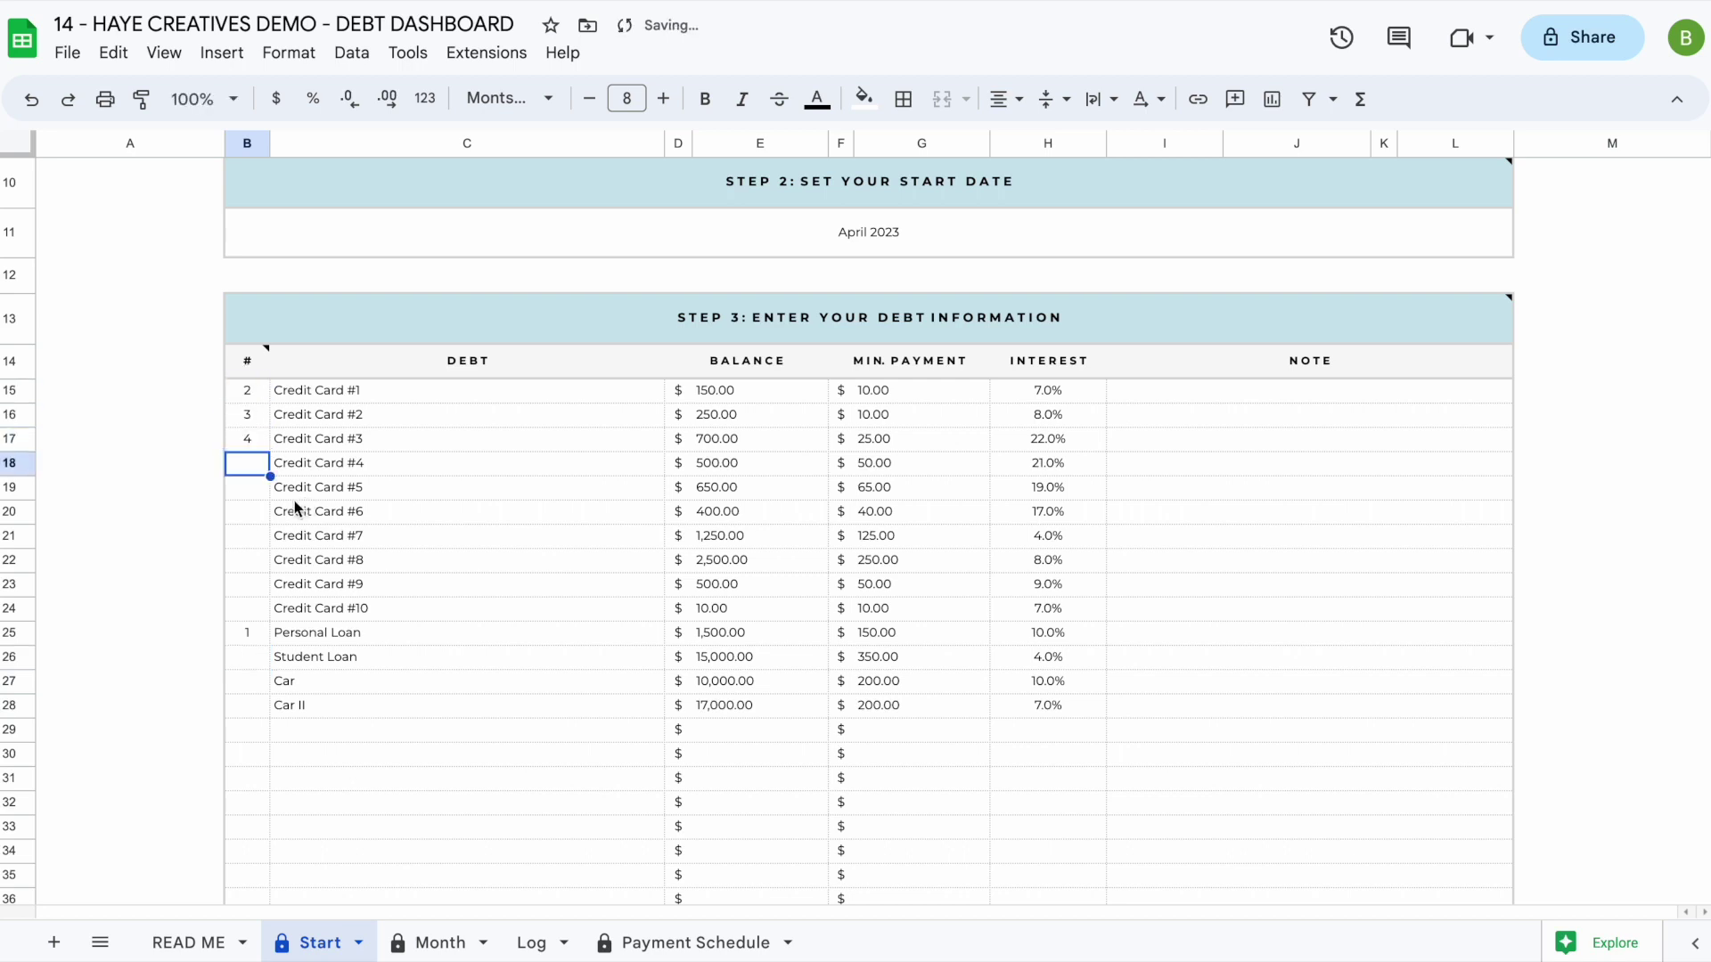
left_click(254, 659)
type("5")
left_click(328, 731)
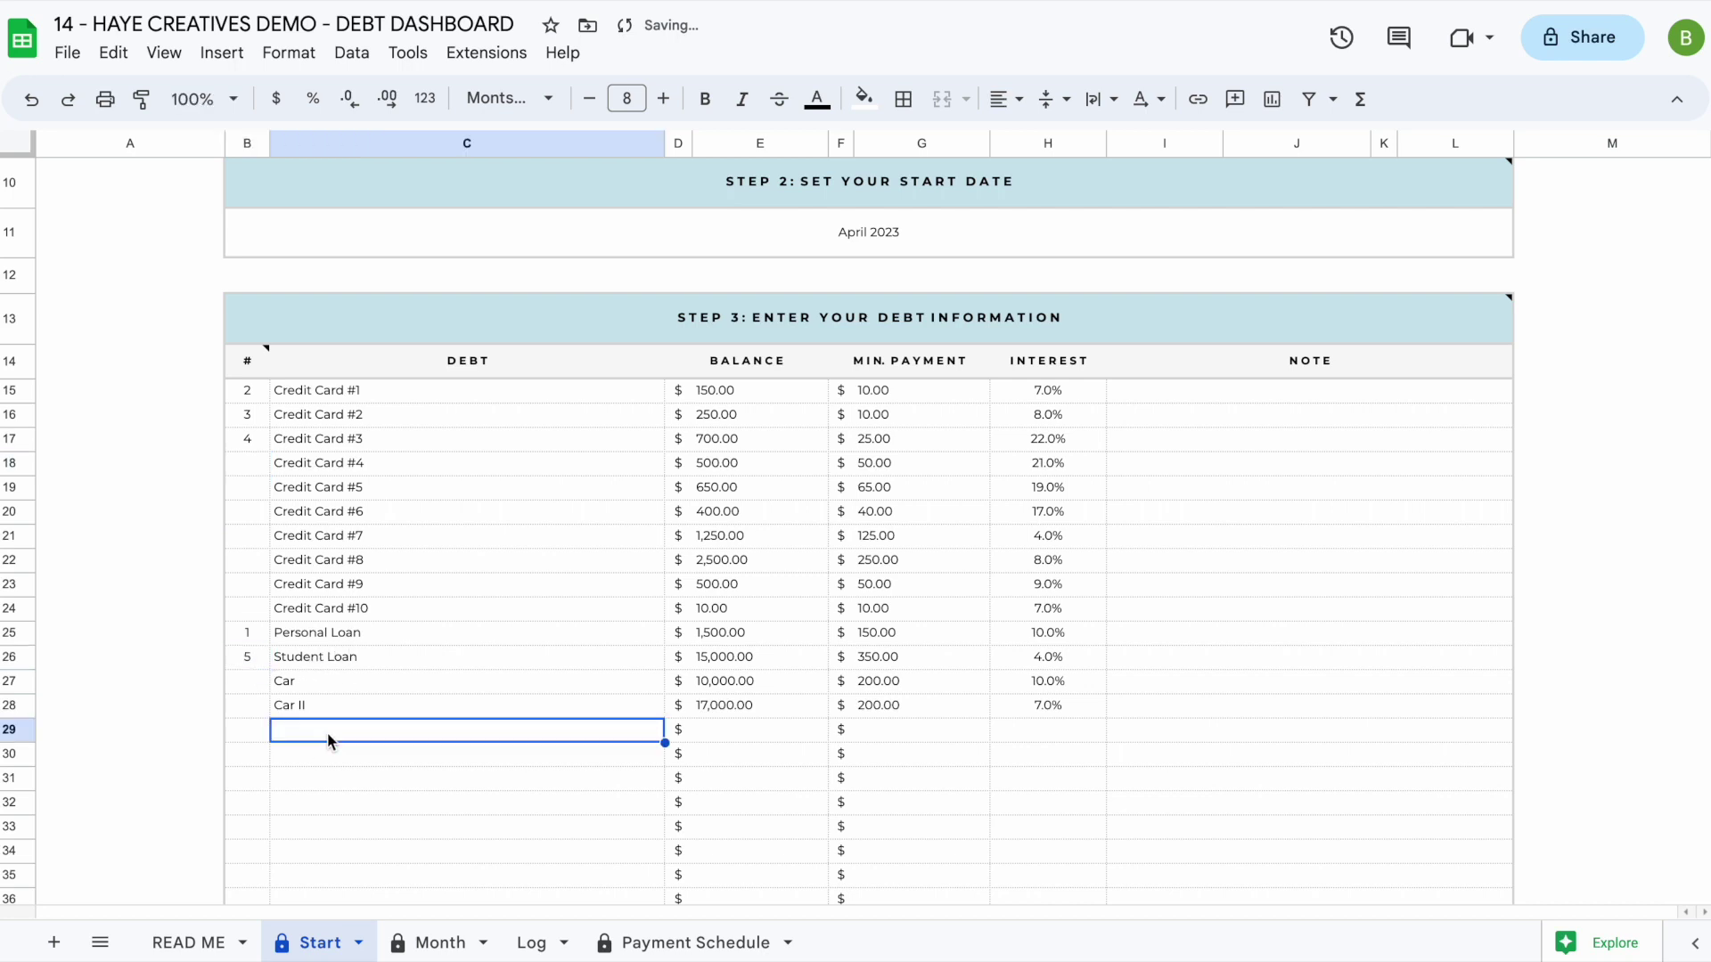
- Number Credit Card #4 through #10 as 6 to 12 in the # column
left_click(250, 463)
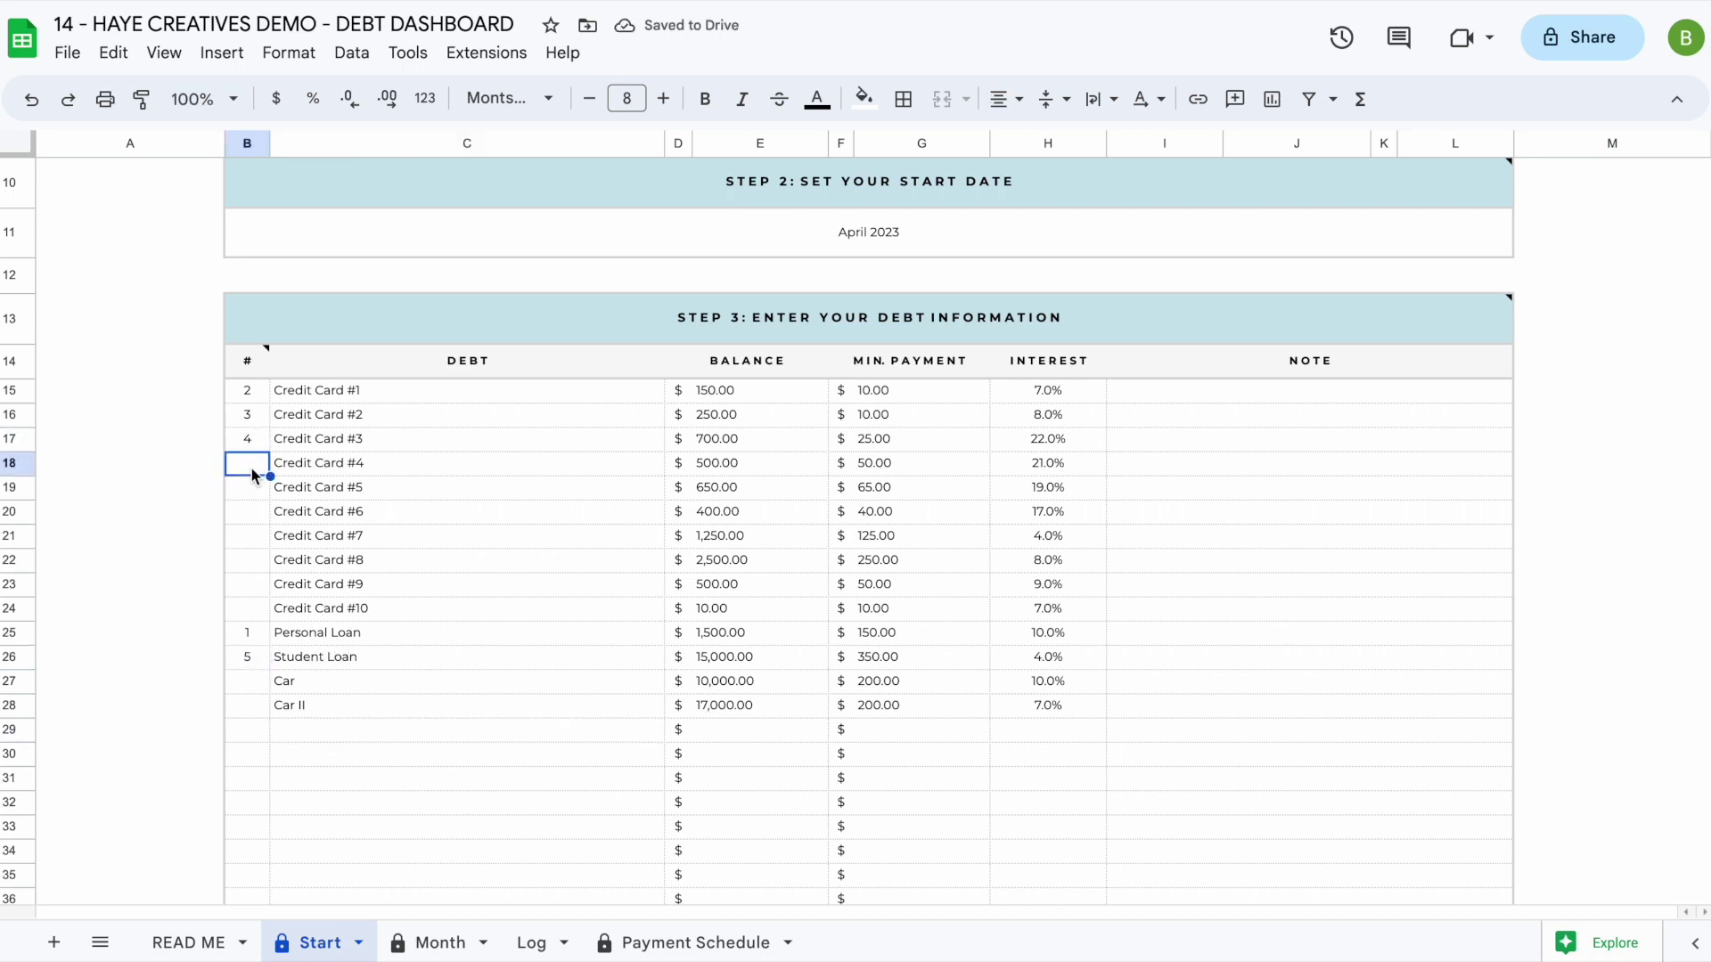
type("6")
key("Return")
type("7")
key("Return")
type("8")
key("Return")
type("9")
key("Return")
type("10")
key("Return")
type("11")
key("Return")
type("12")
key("Return")
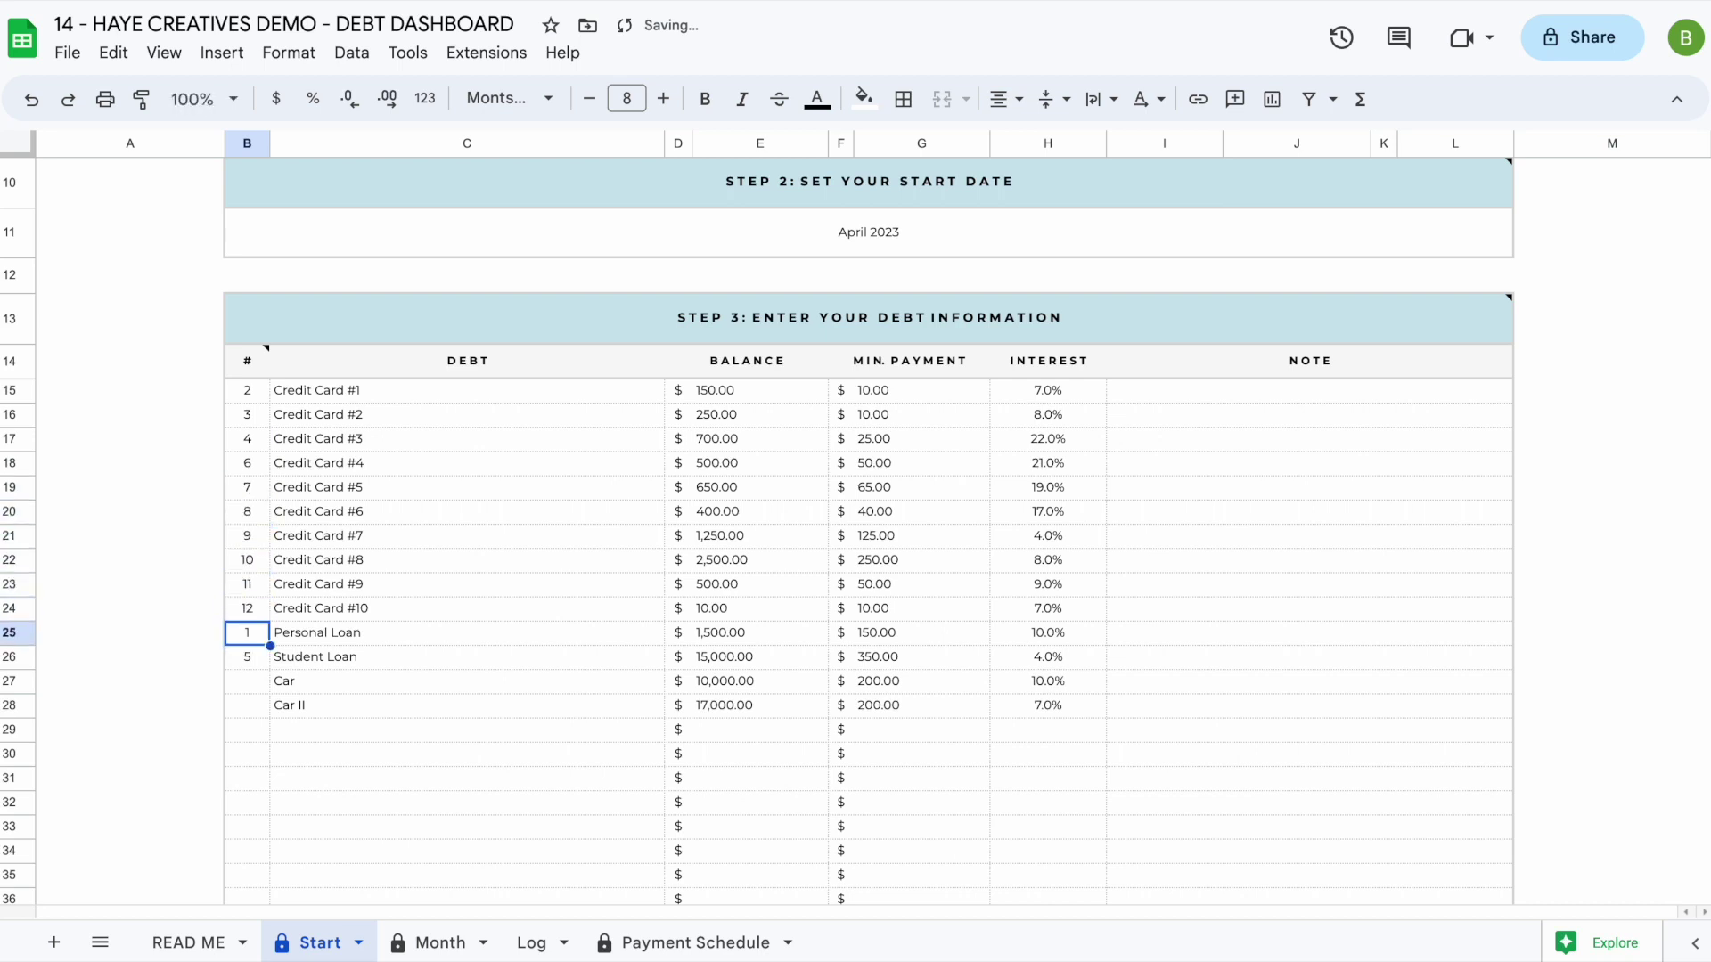
- Number Car 13 and Car II 14, completing the 1–14 custom payoff order
left_click(247, 687)
type("13")
key("Return")
type("14")
left_click(356, 802)
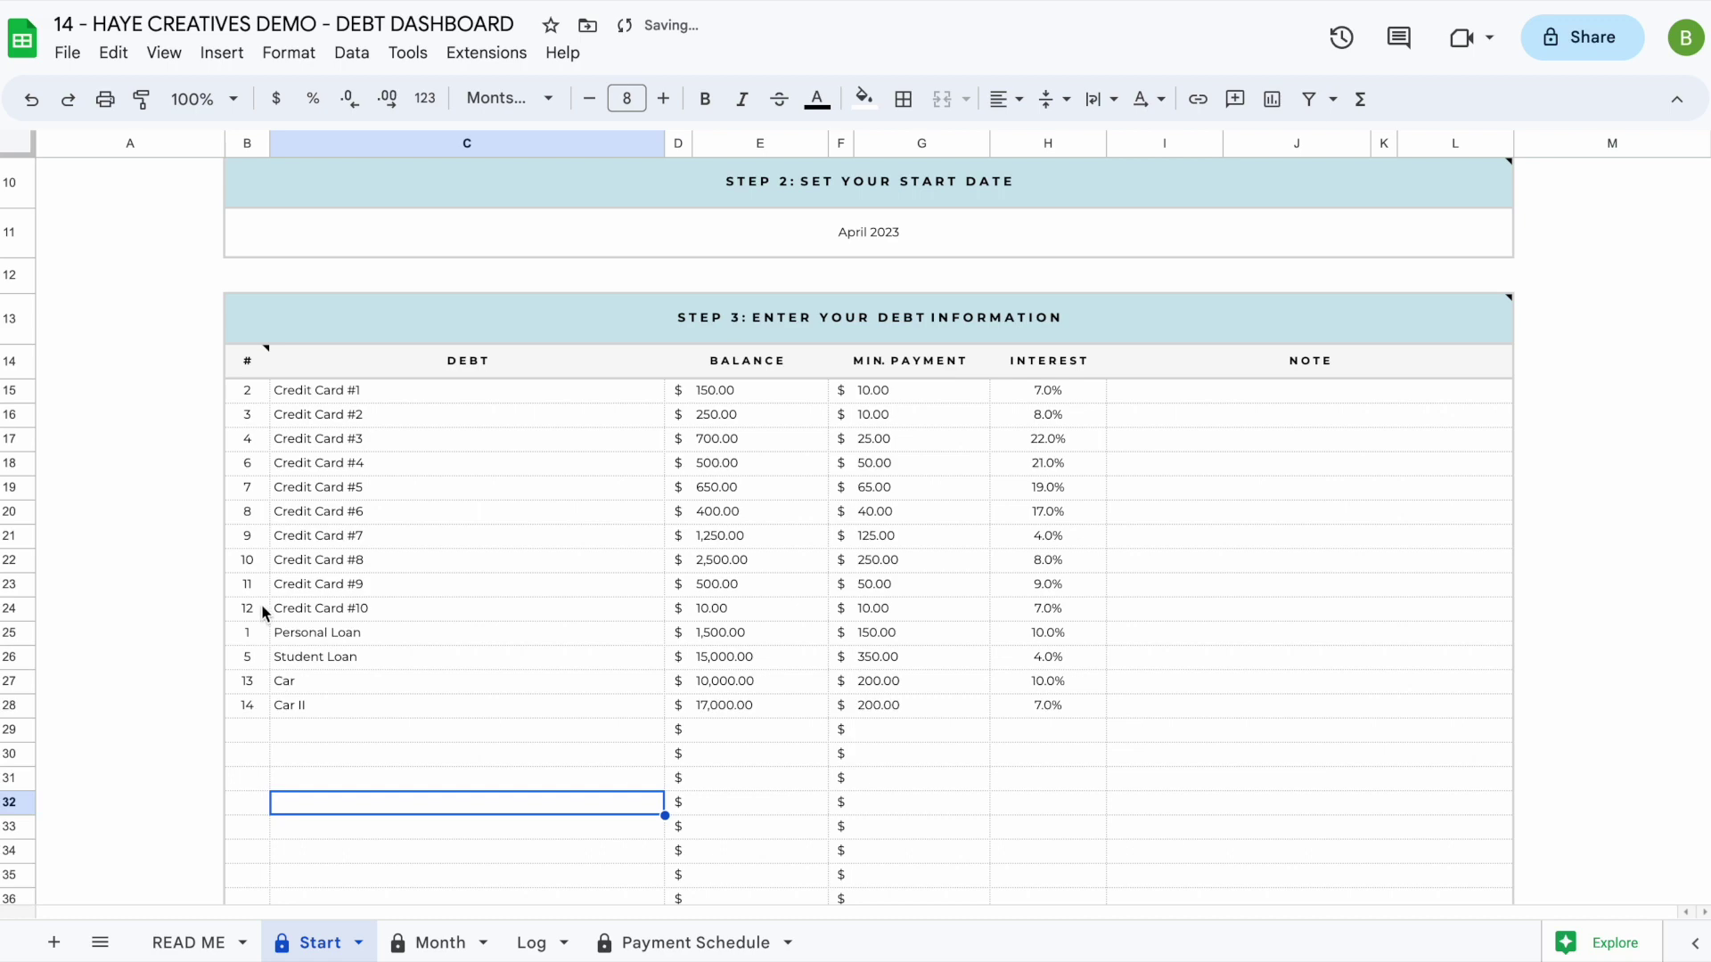
scroll(264, 727, "down", 15)
scroll(263, 727, "down", 2)
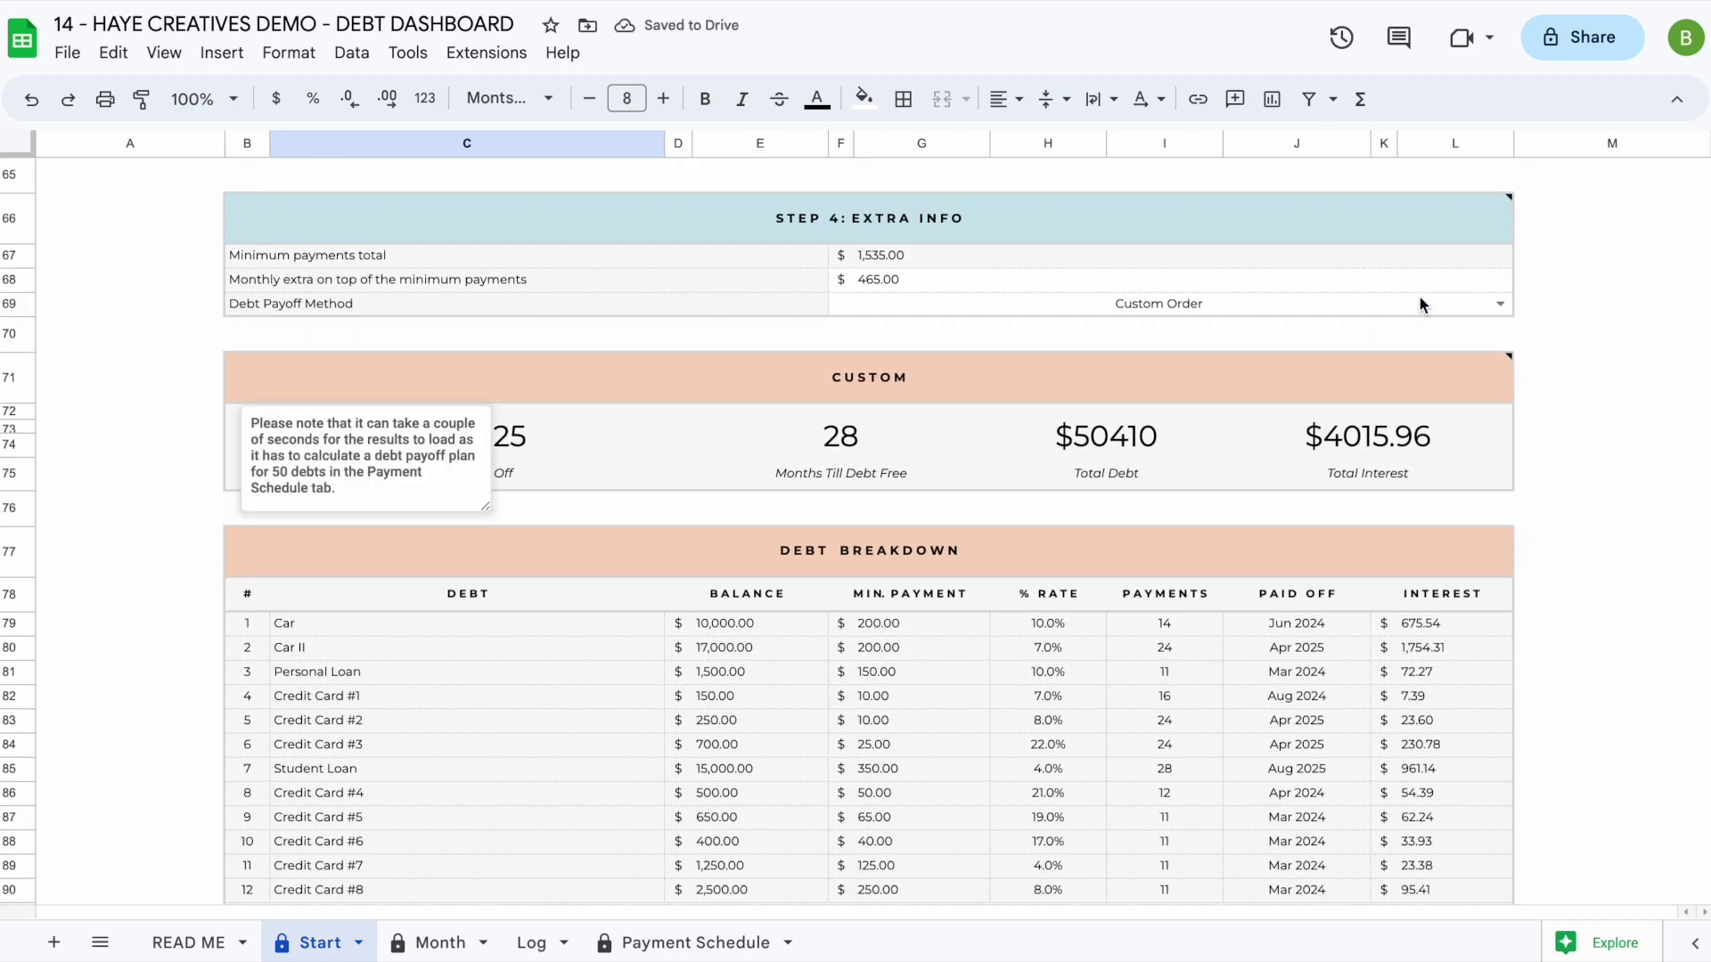
- Choose Snowball (smallest debts first) in Step 4, then view the Month overview
scroll(652, 659, "down", 2)
scroll(401, 397, "up", 3)
scroll(400, 446, "down", 1)
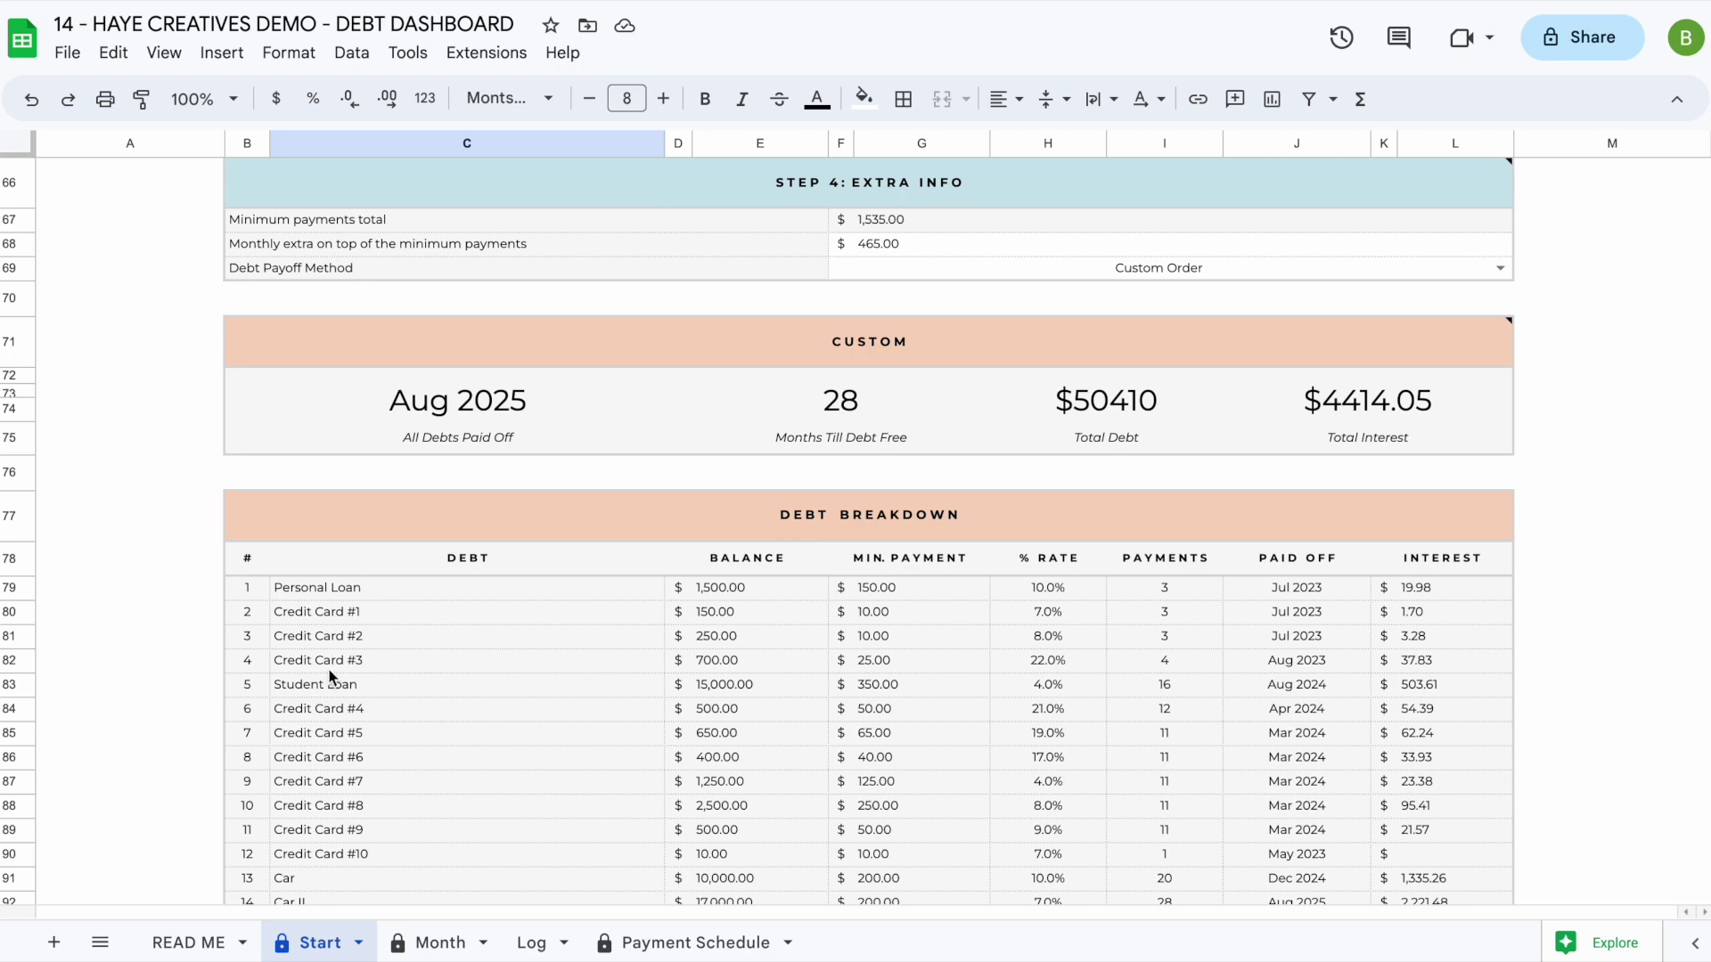
scroll(296, 481, "down", 1)
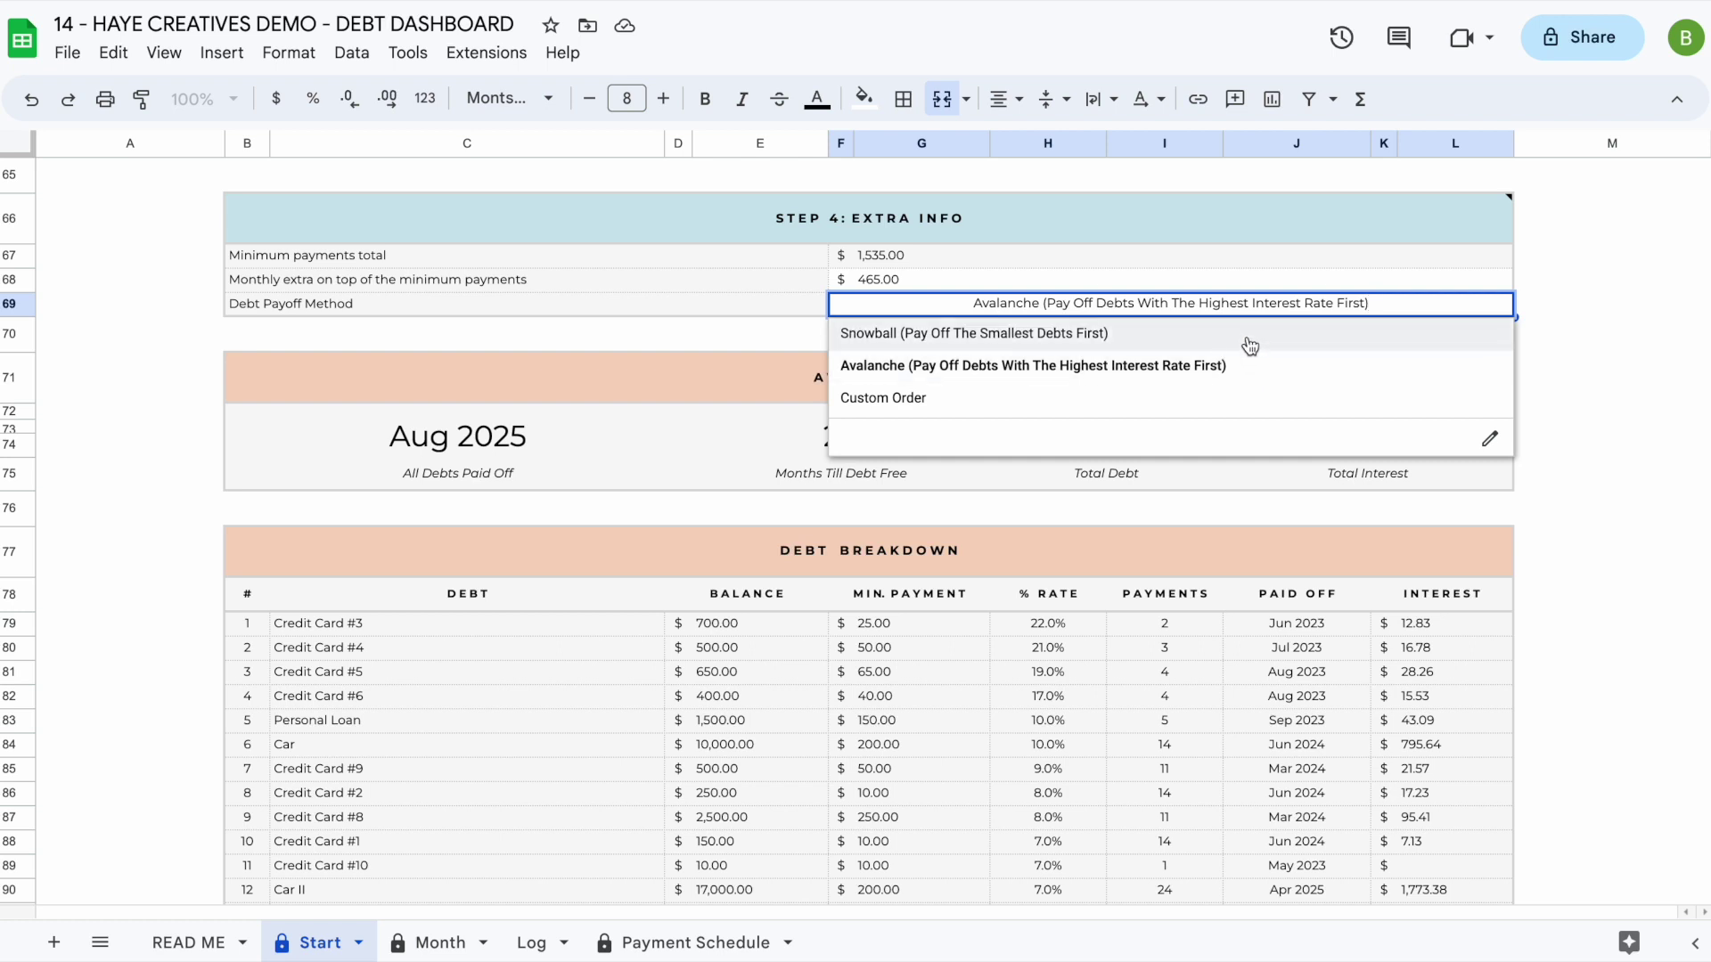
left_click(1244, 343)
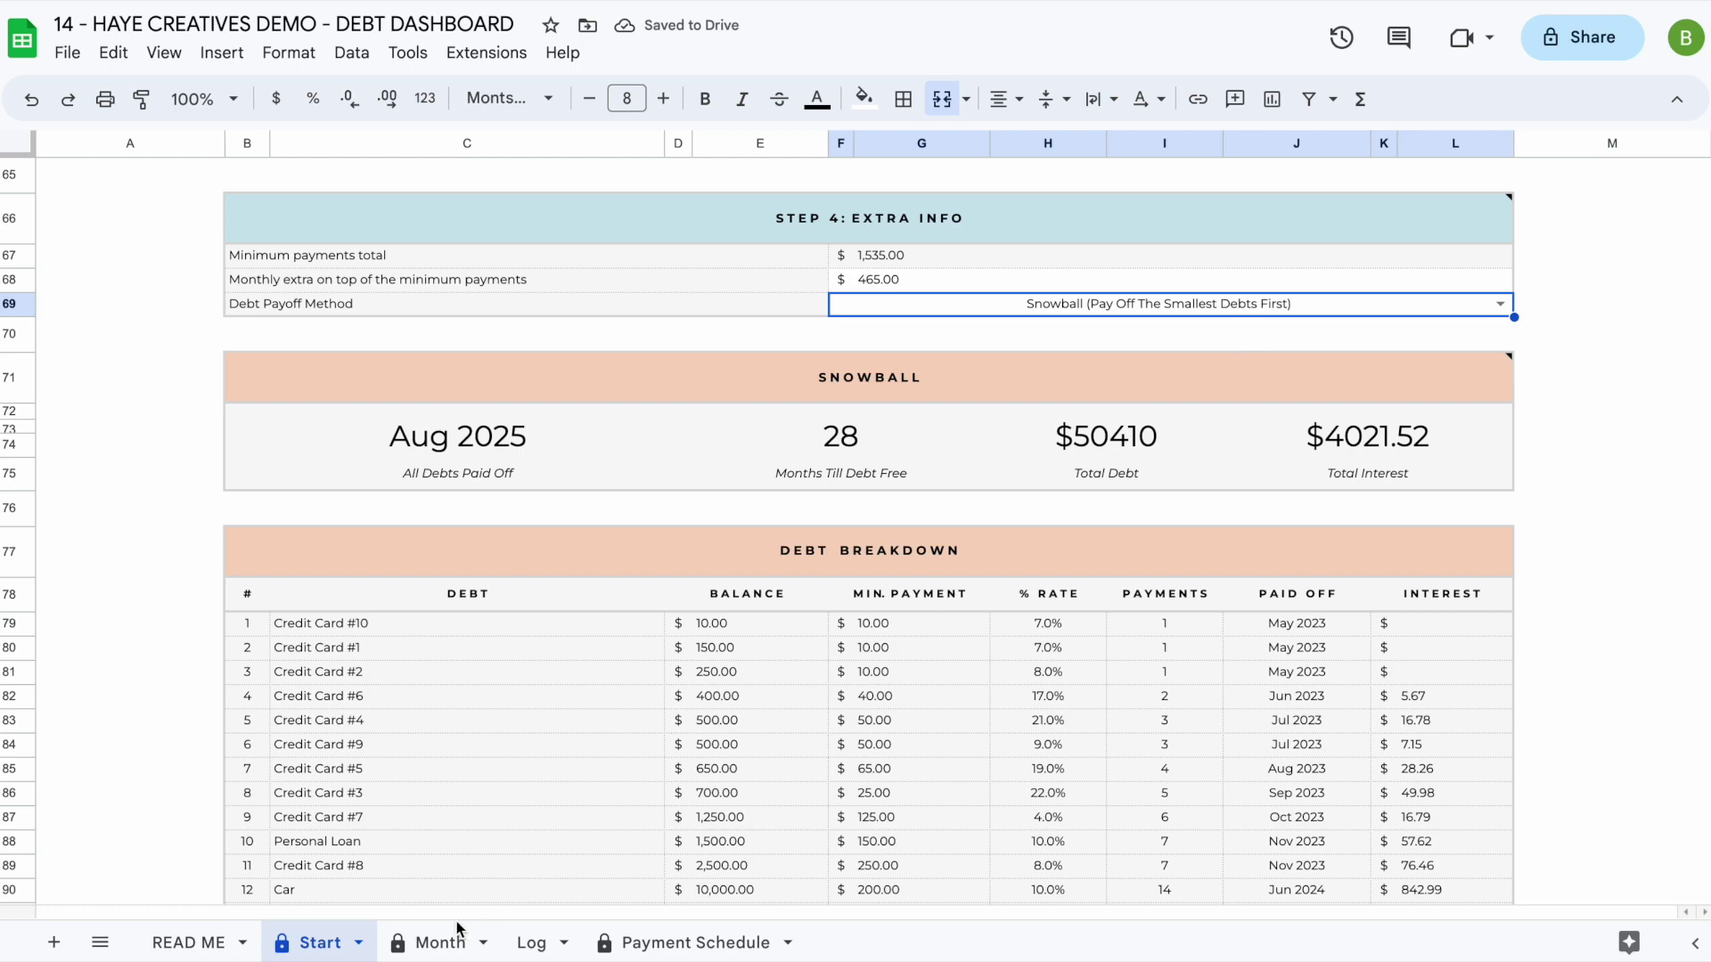
left_click(436, 943)
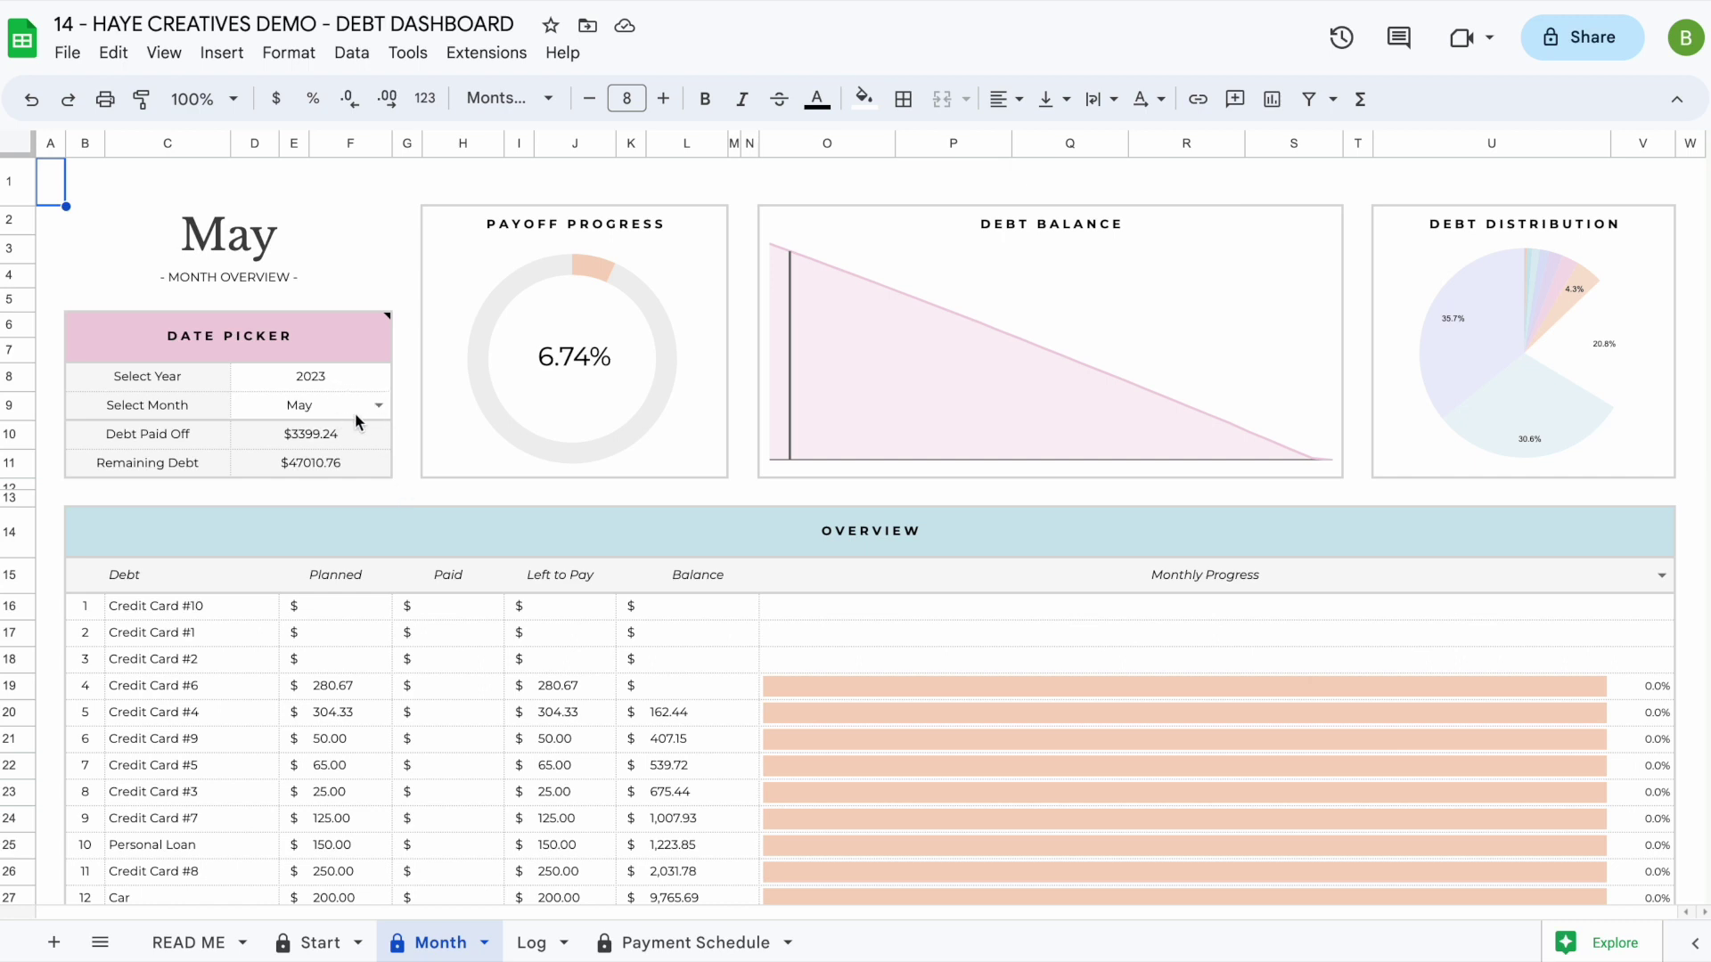
- Select April in the Month overview and glance at the Payment Schedule
left_click(377, 406)
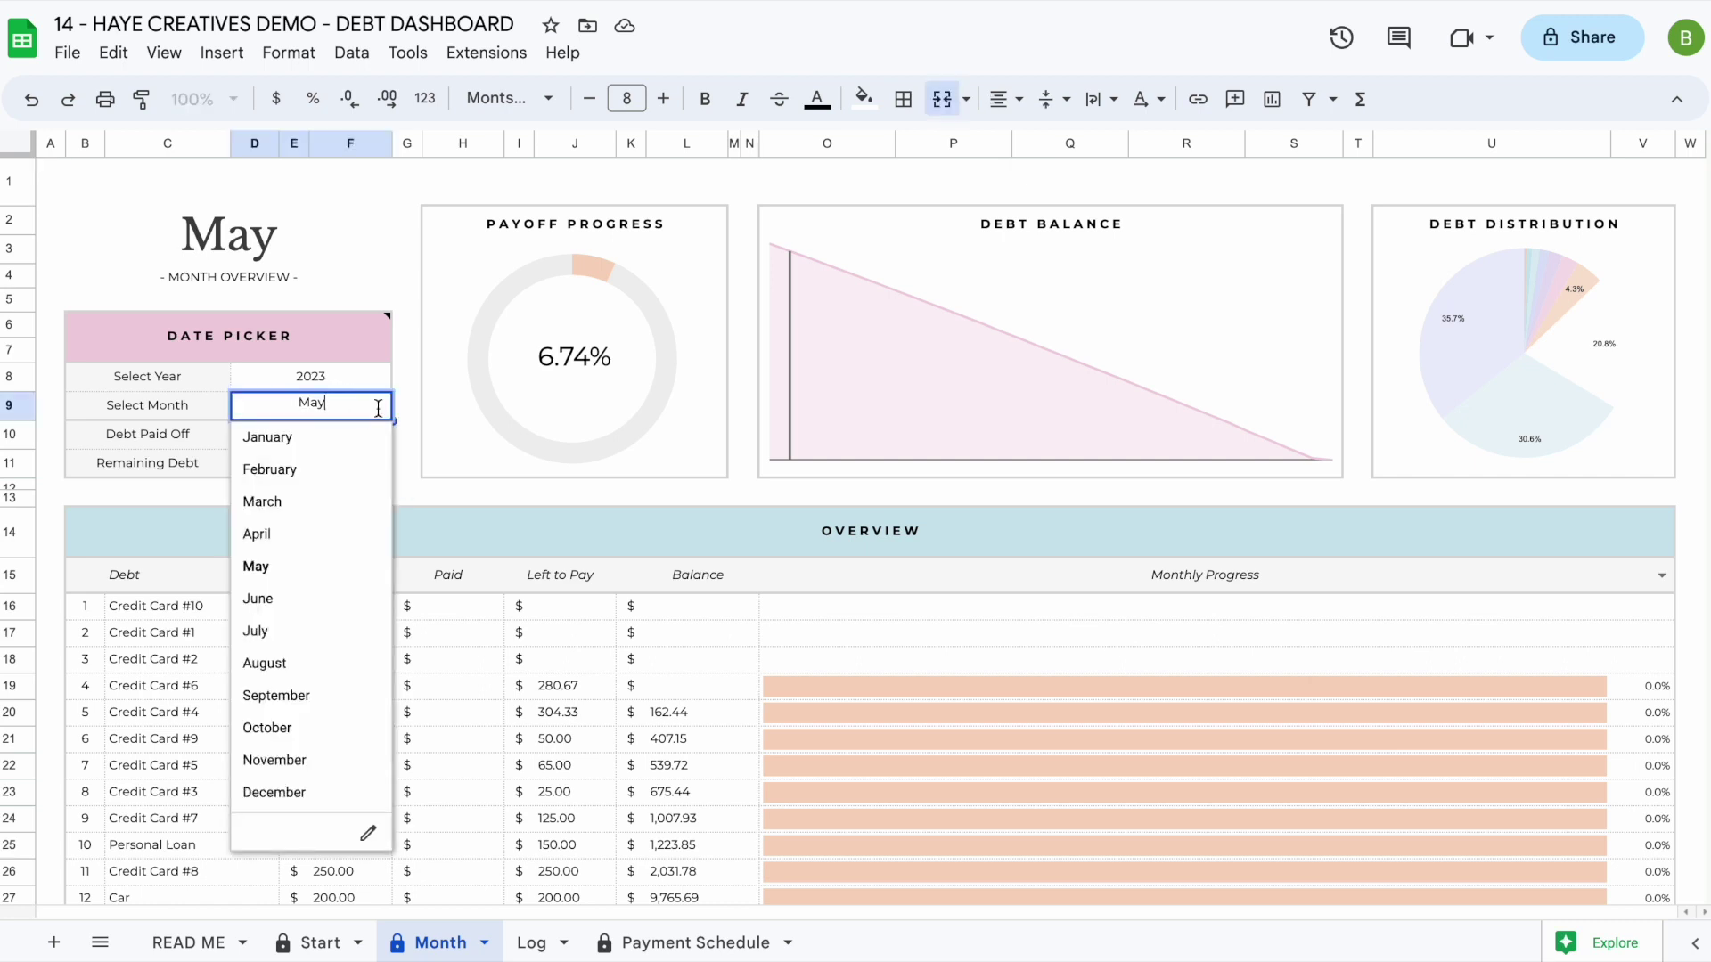
left_click(335, 534)
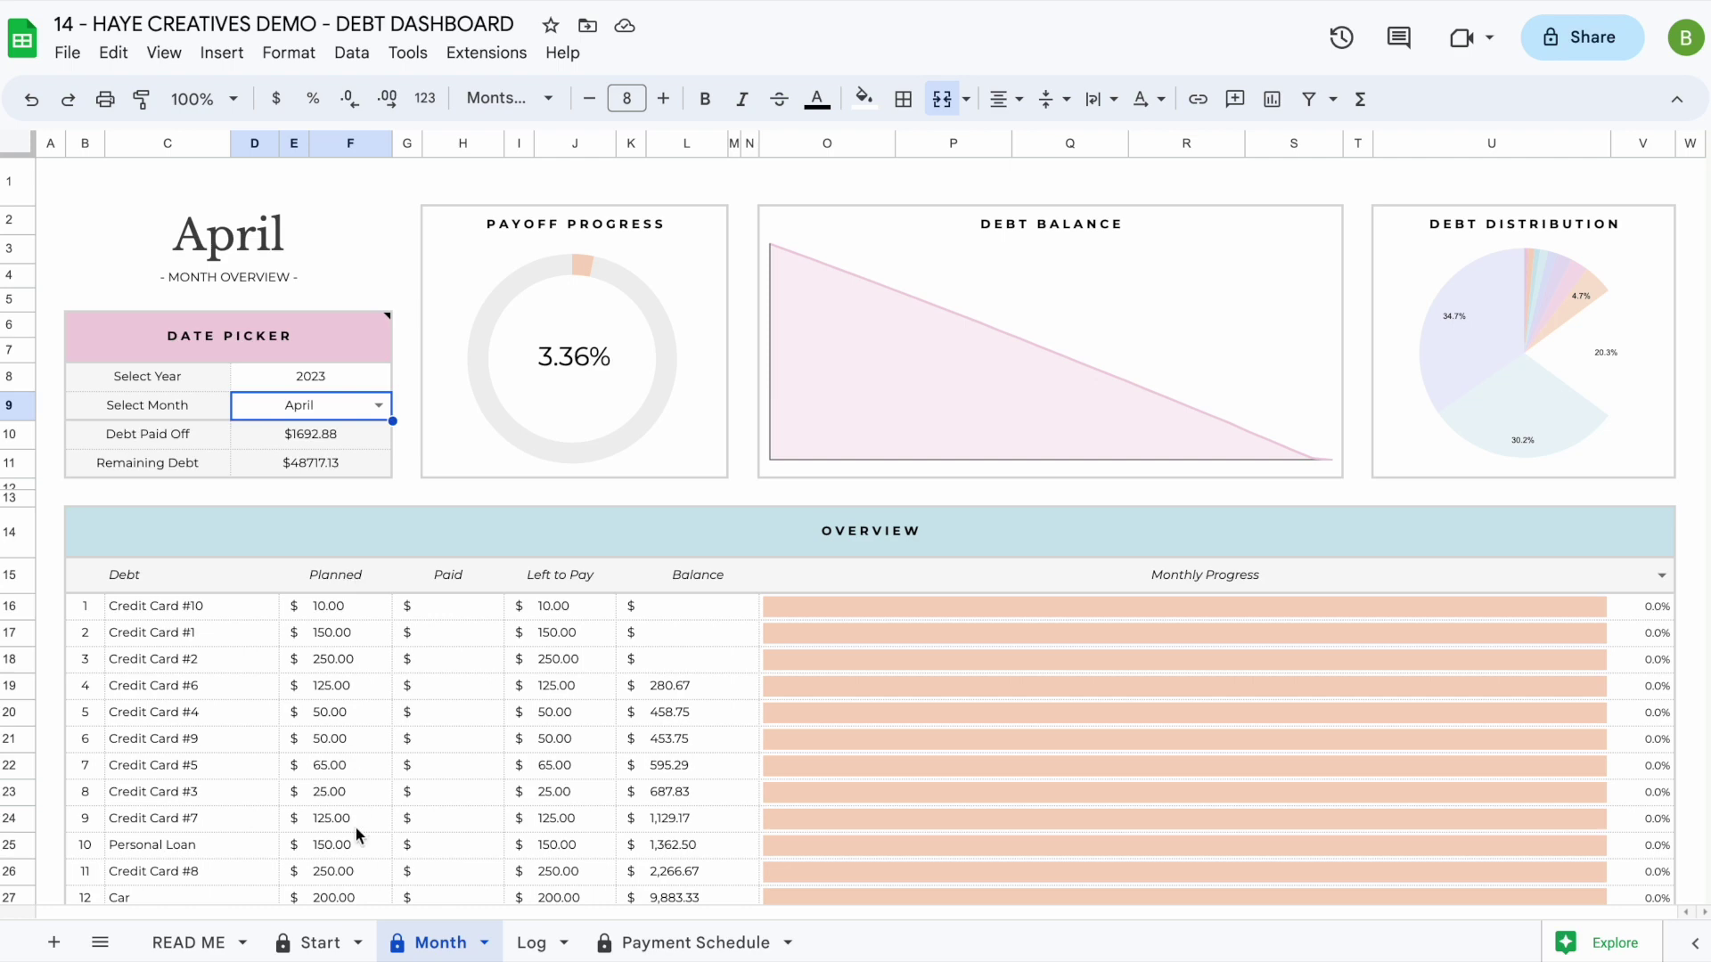
scroll(356, 827, "down", 3)
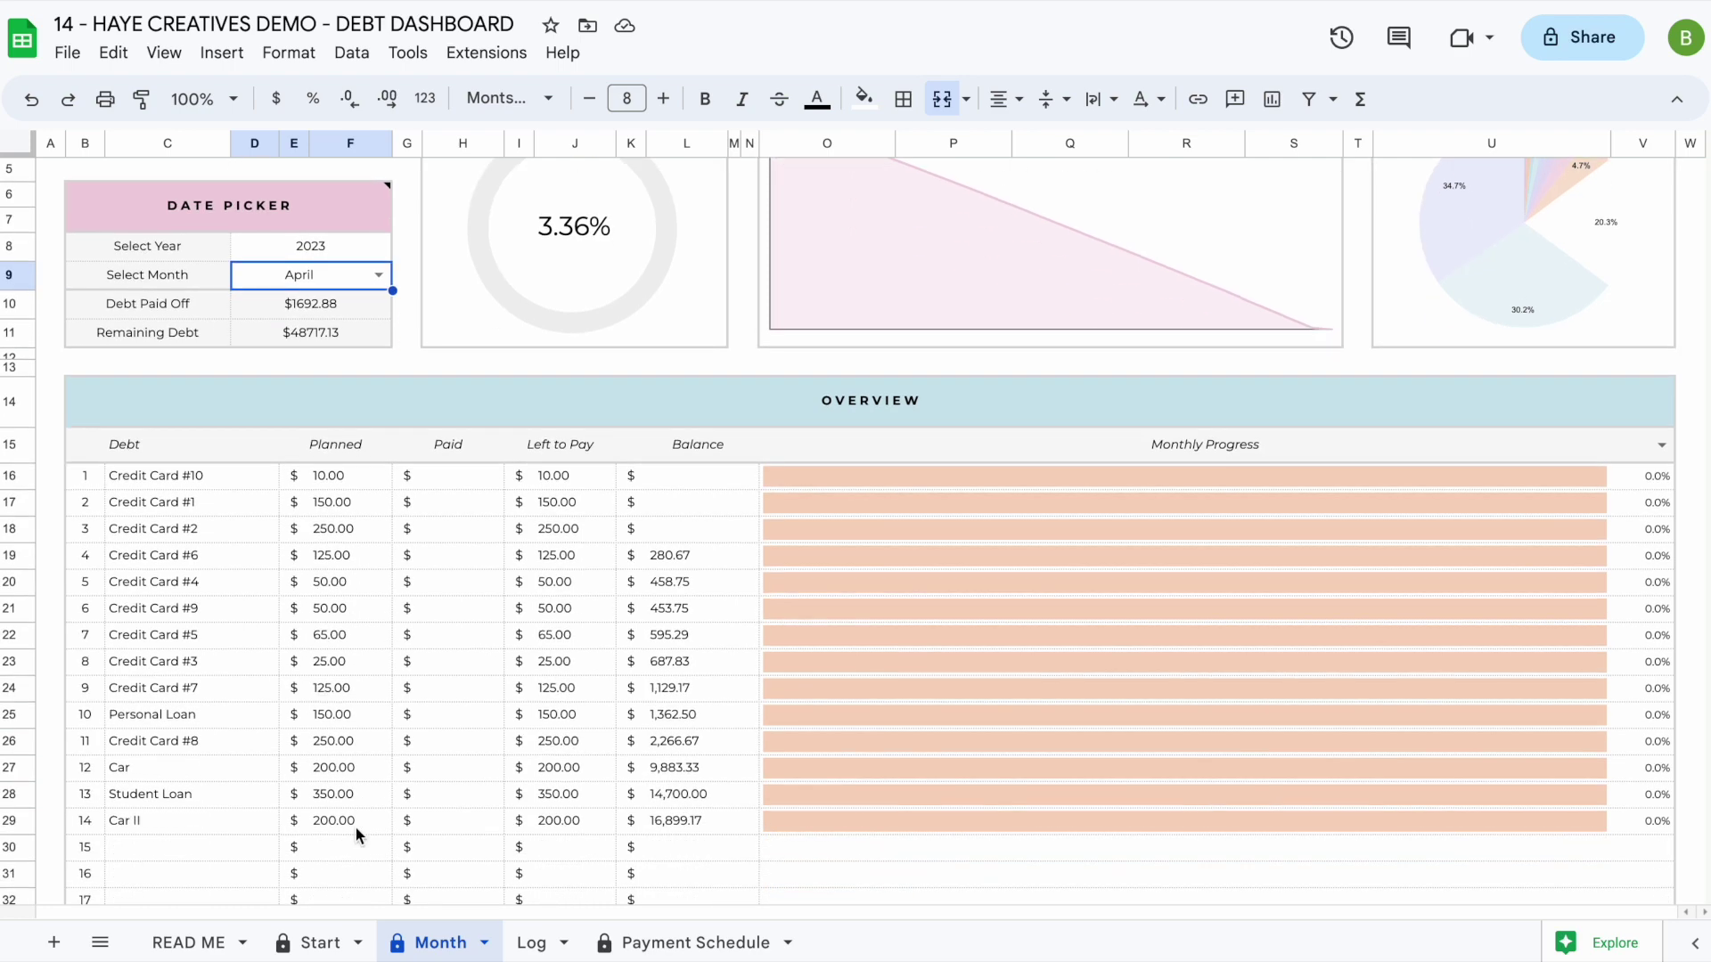
left_click(664, 942)
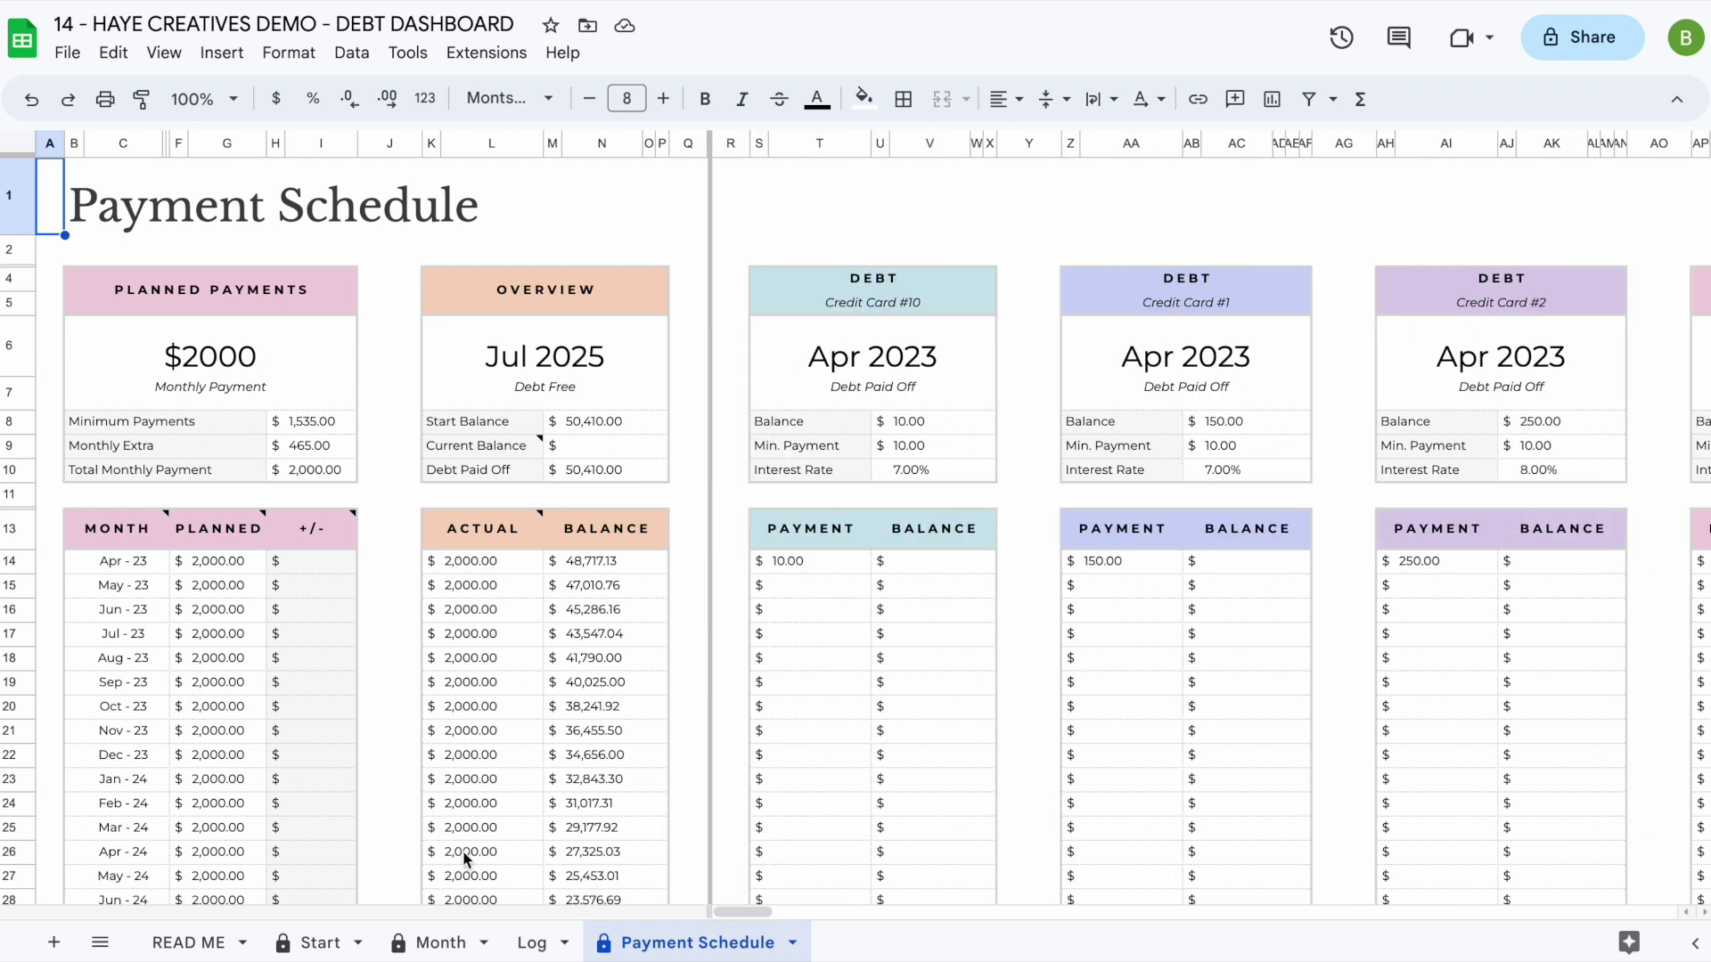
left_click(410, 942)
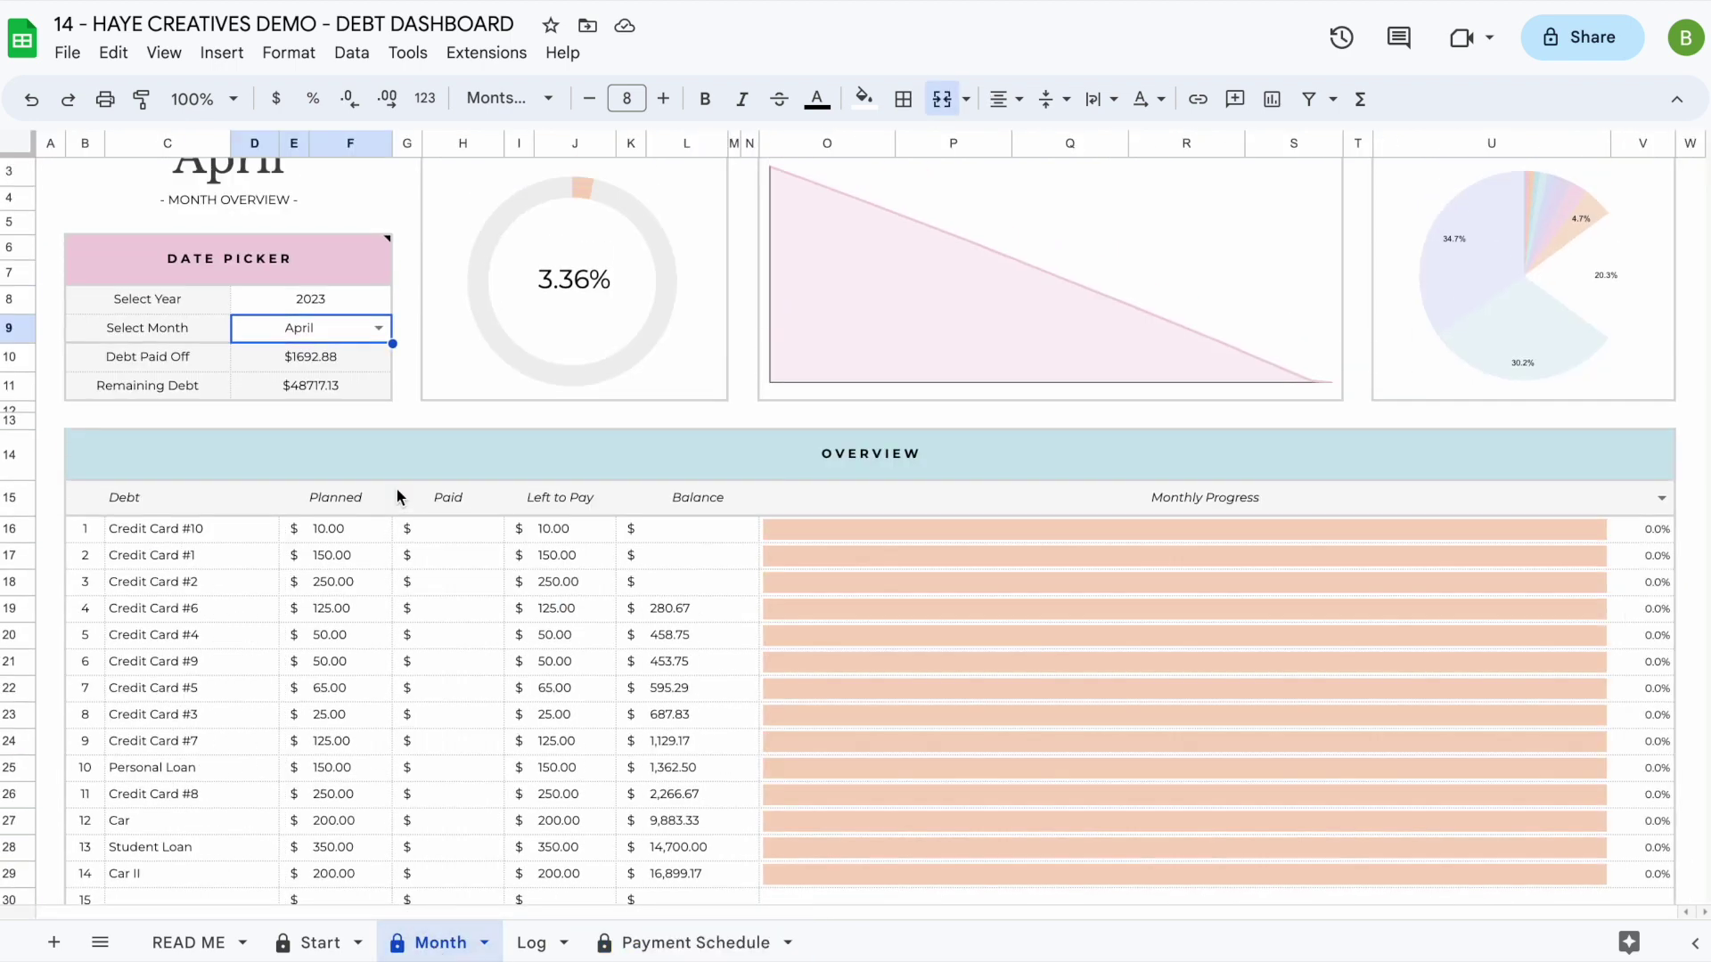
scroll(397, 489, "up", 2)
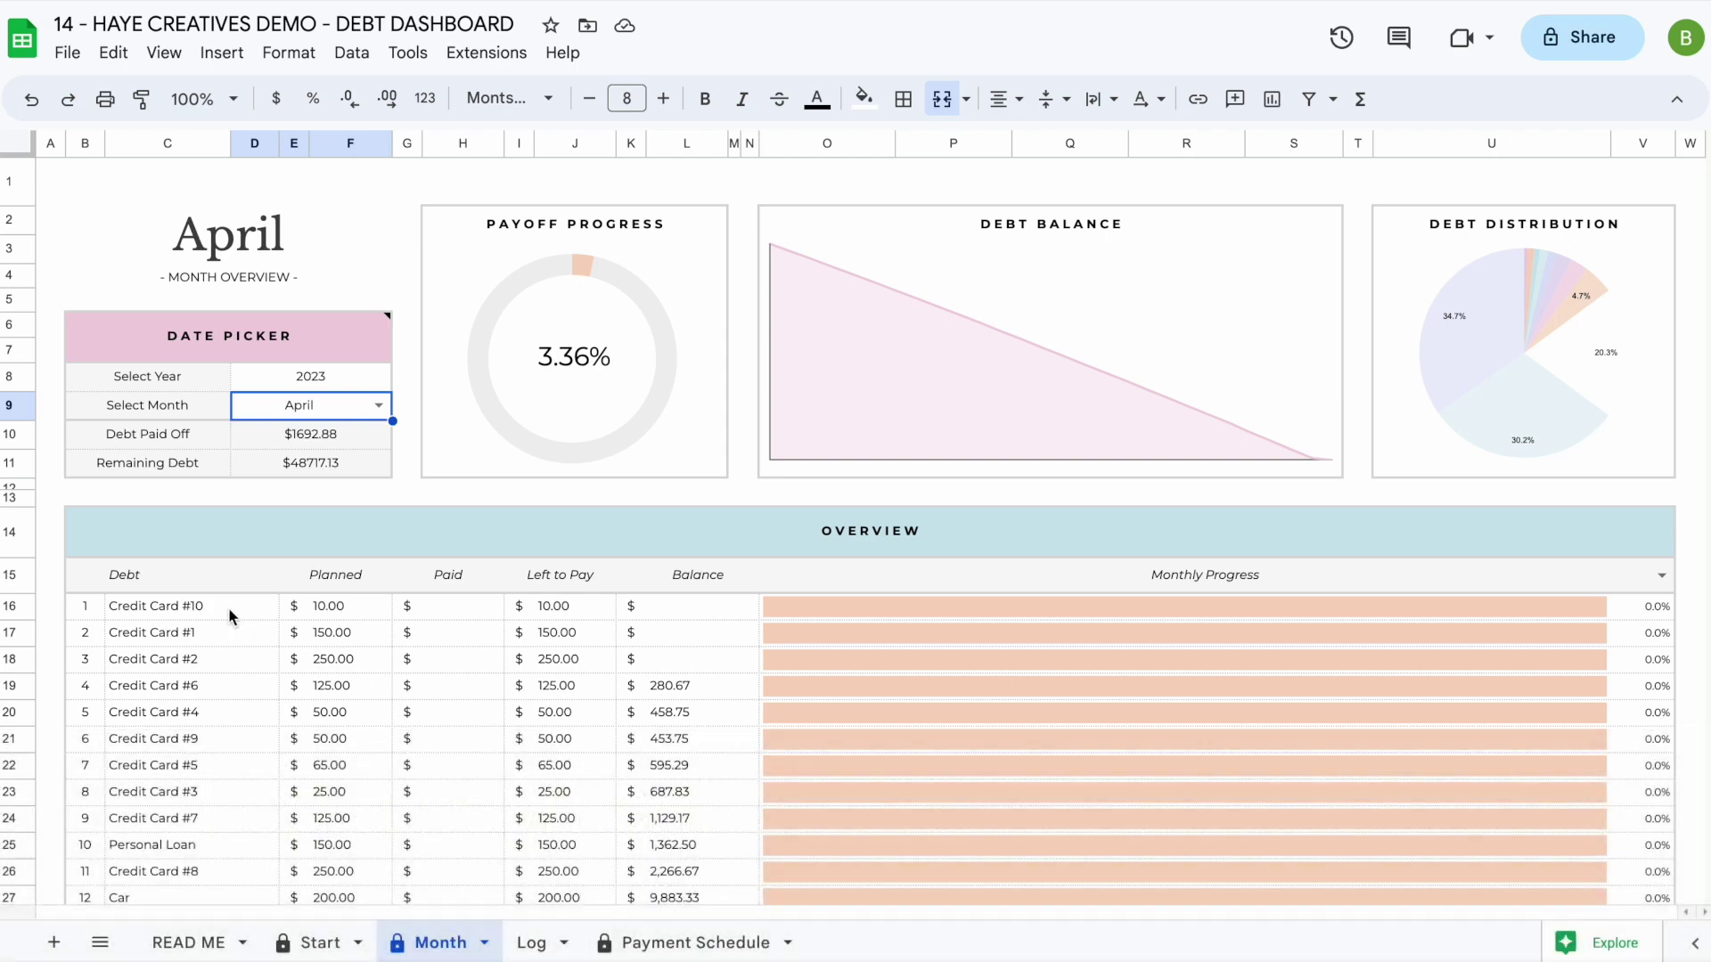
- Log a transaction dated 1 Apr 23 for 10.00 on the Log sheet
left_click(533, 943)
type("1 apr")
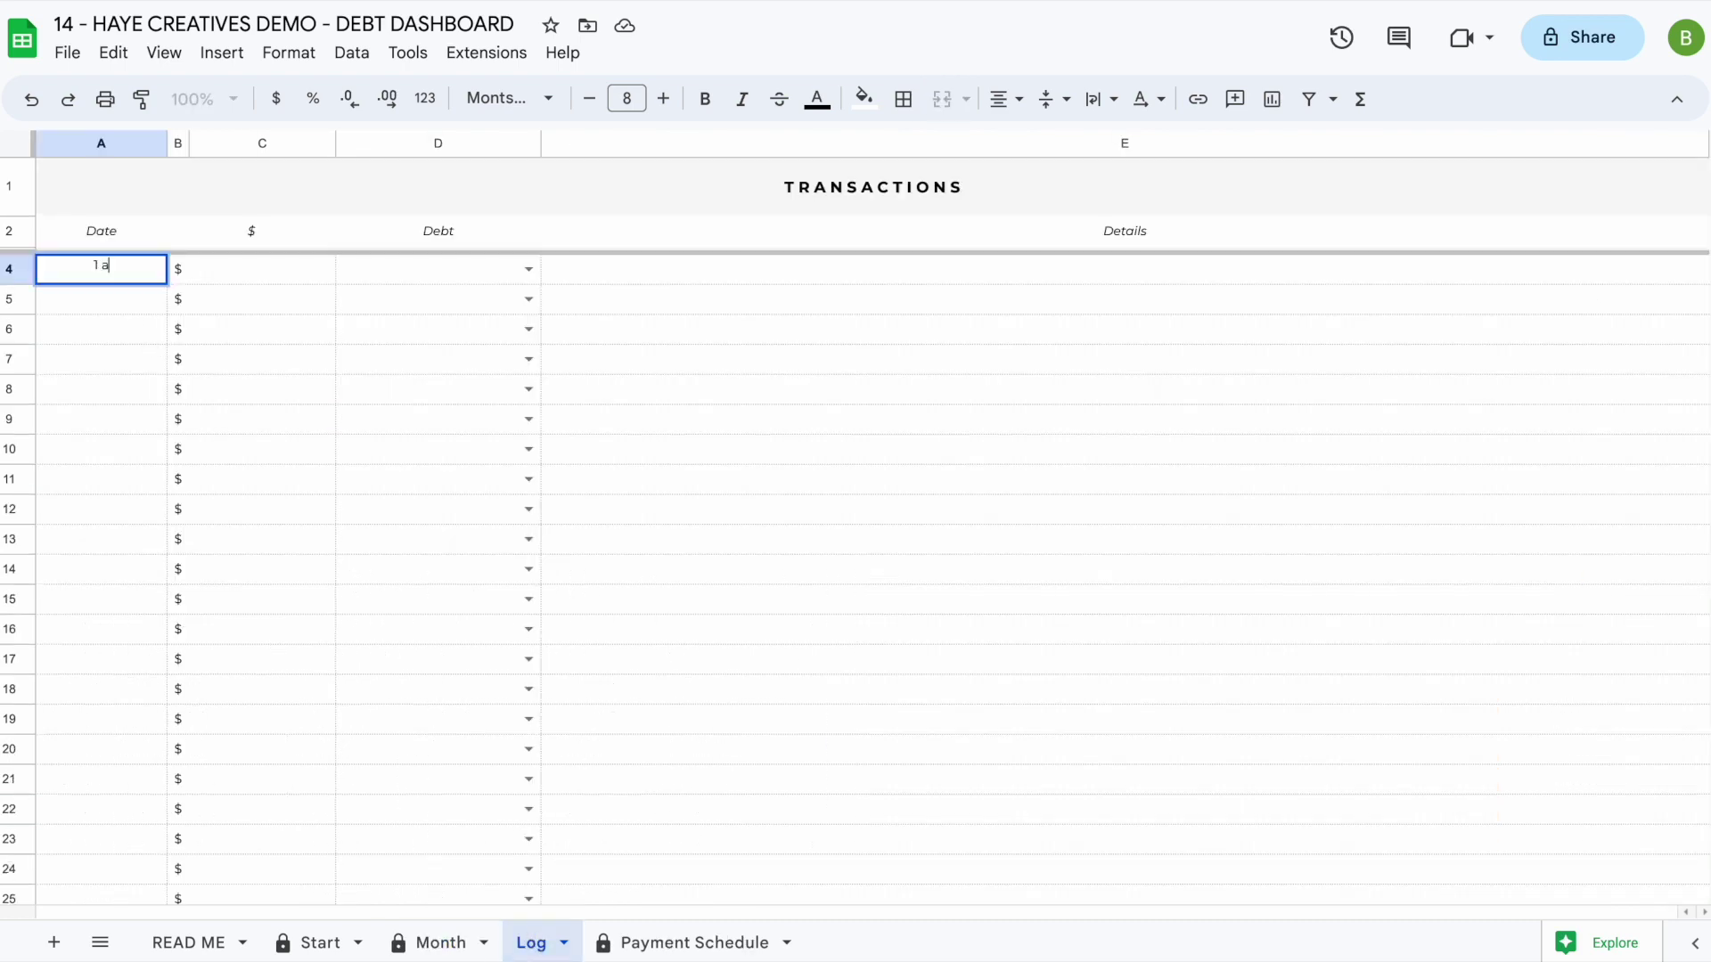
key("Return")
left_click(283, 270)
type("10")
key("Return")
left_click(515, 271)
left_click(523, 268)
- Assign the 10.00 payment to Credit Card #10 and check its Paid, Left to Pay, Balance and 100% progress
left_click(515, 298)
left_click(445, 942)
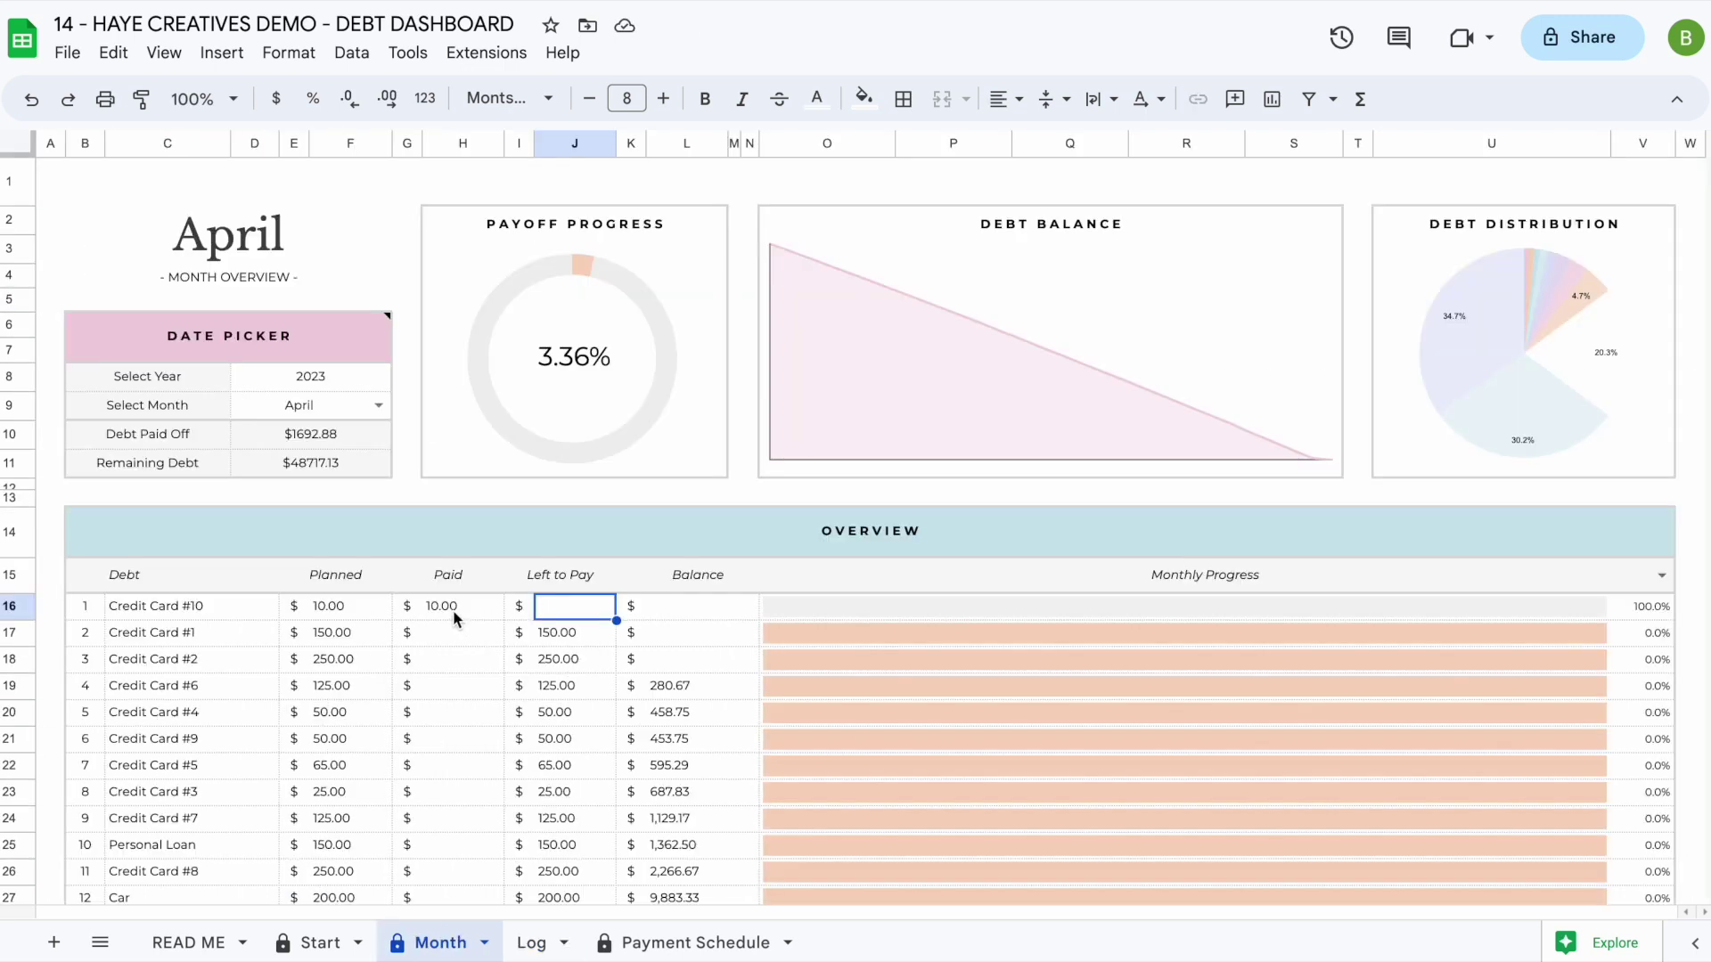
left_click(454, 613)
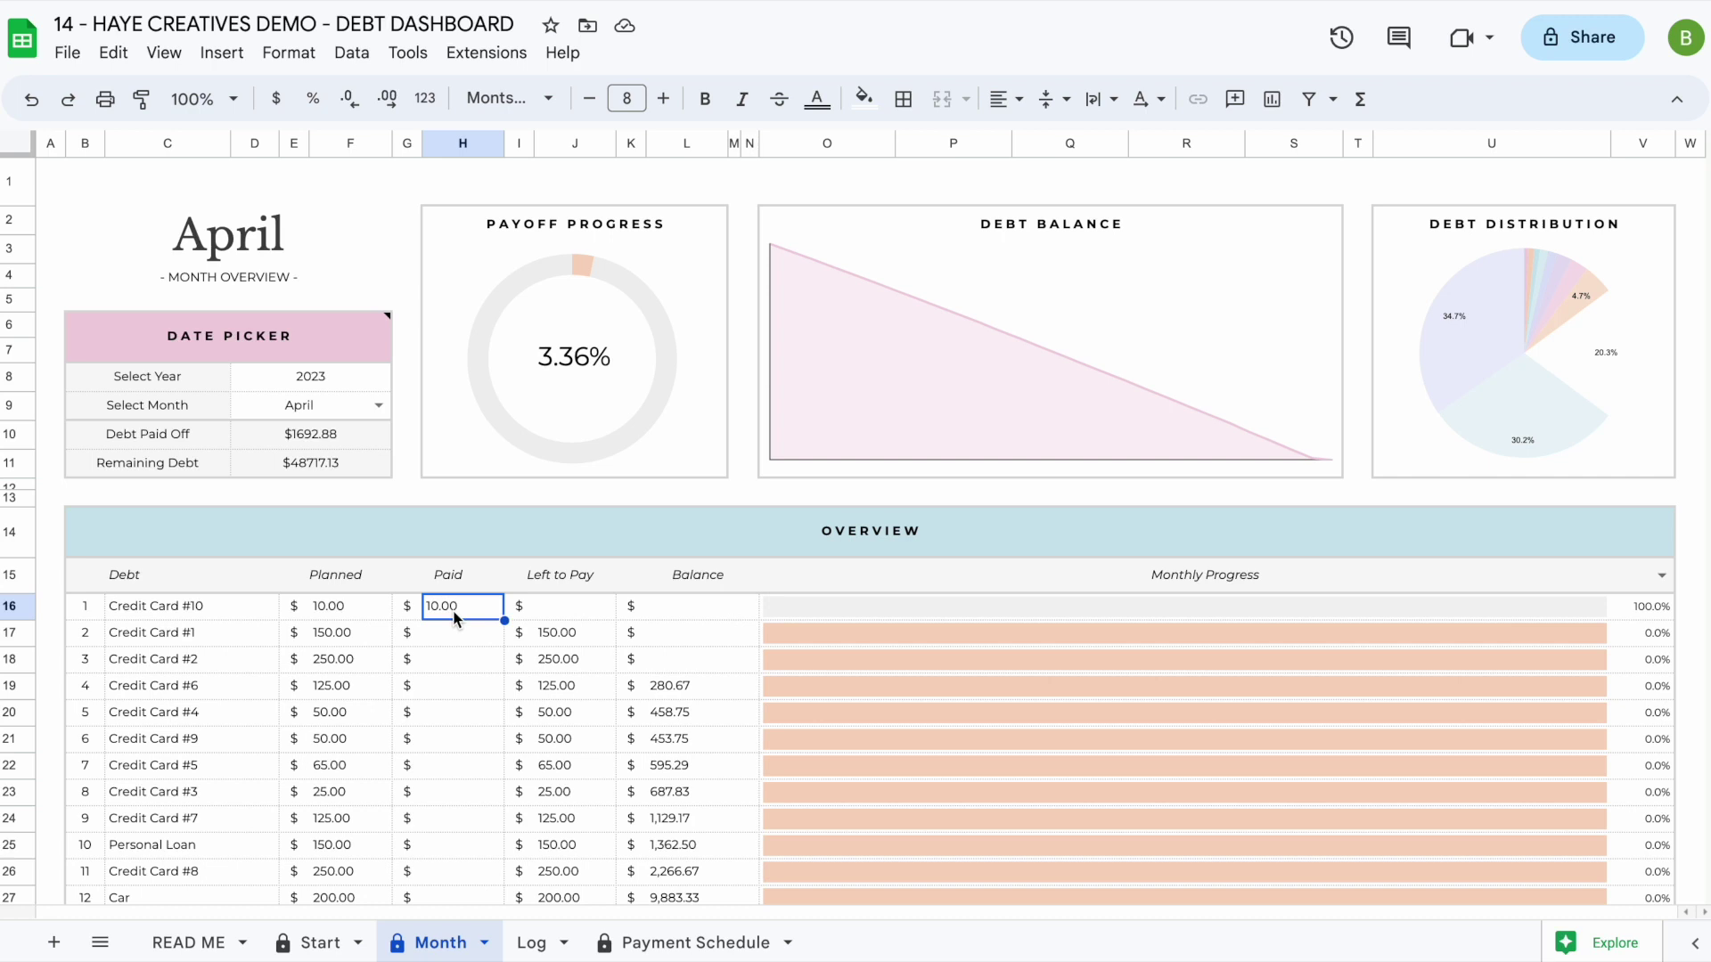
left_click(553, 606)
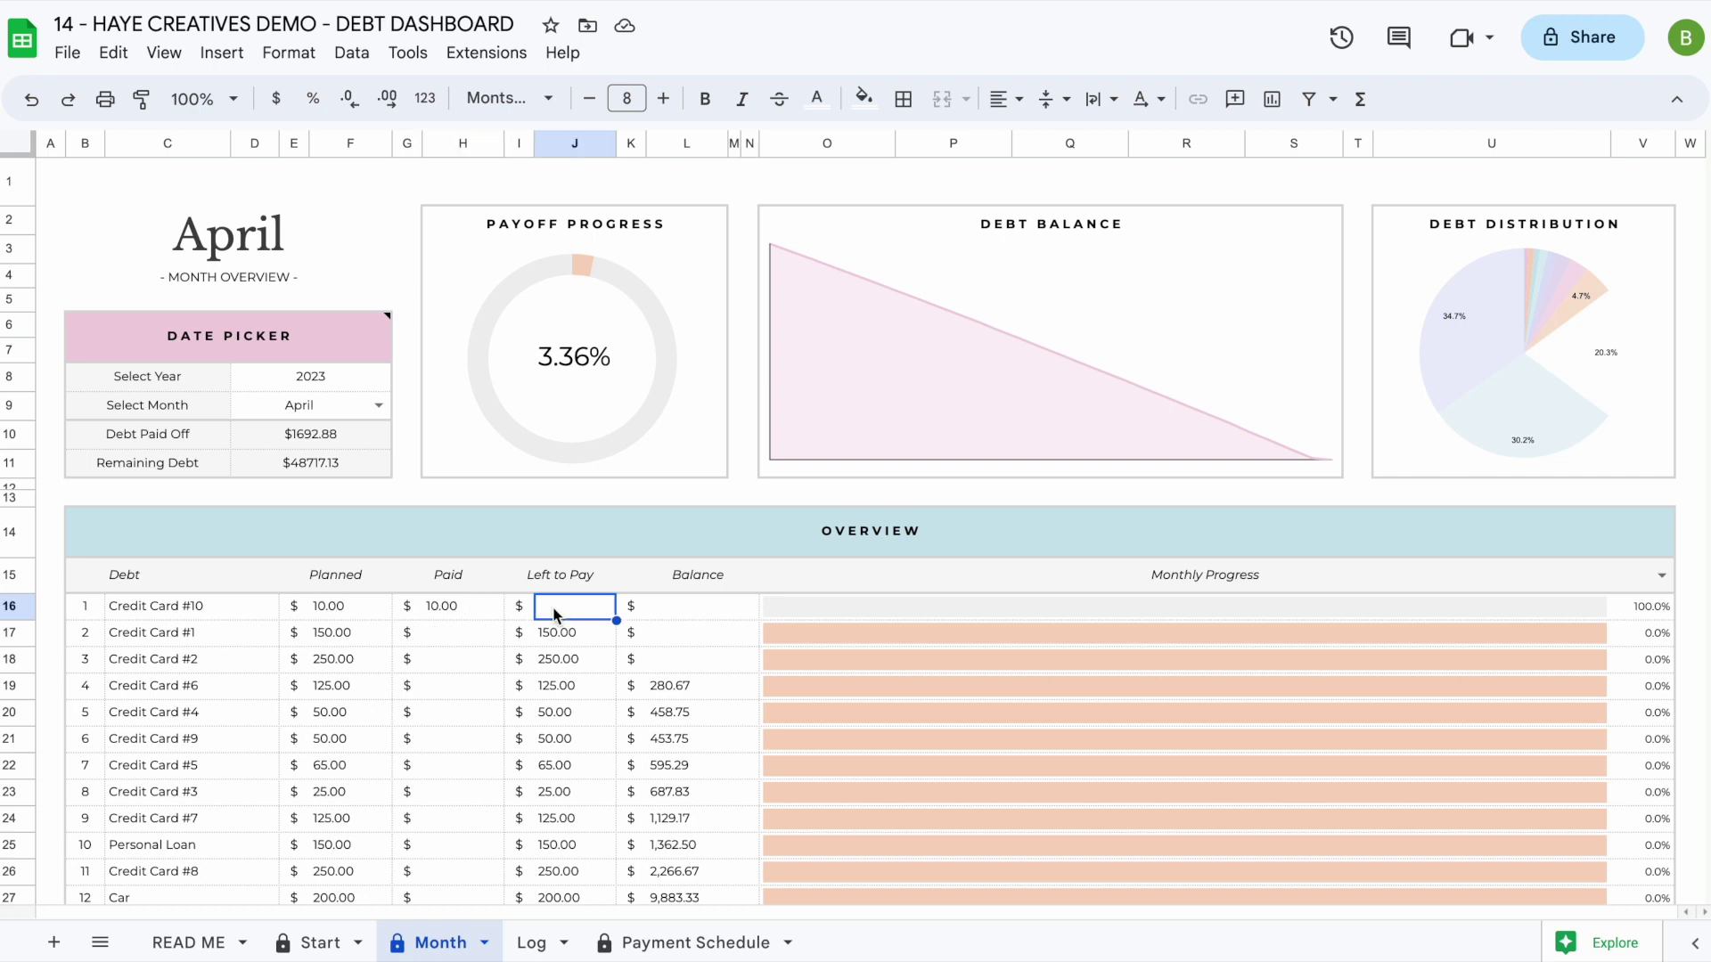
left_click(681, 620)
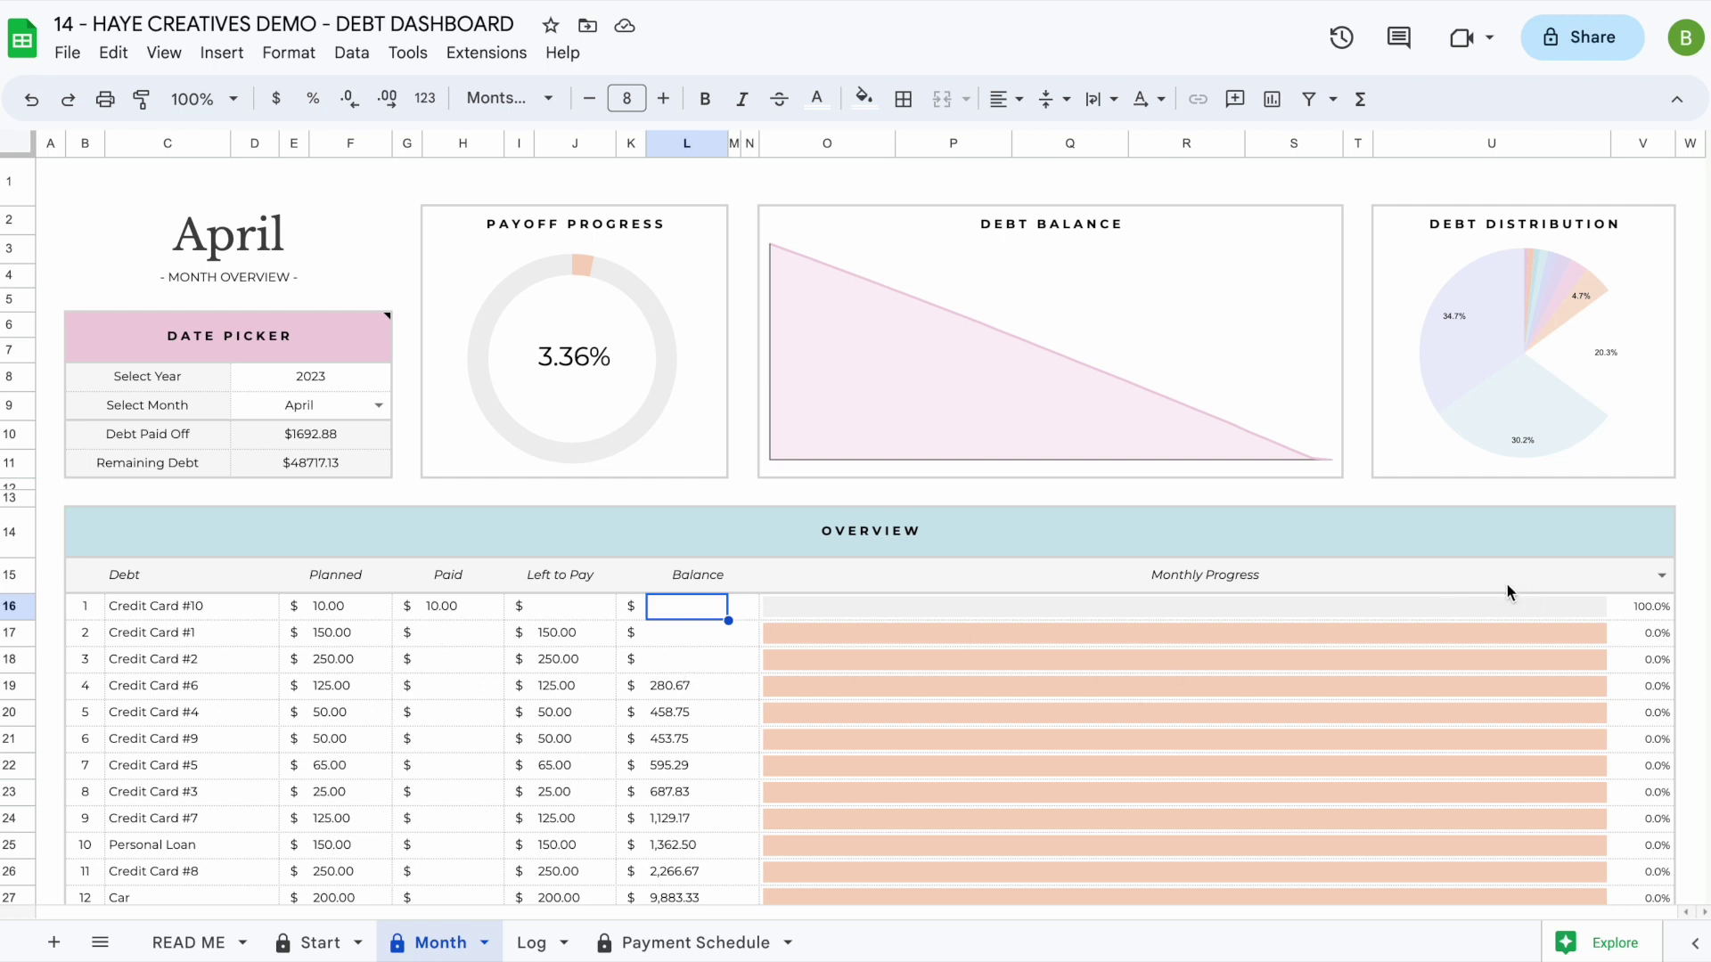
left_click(1648, 613)
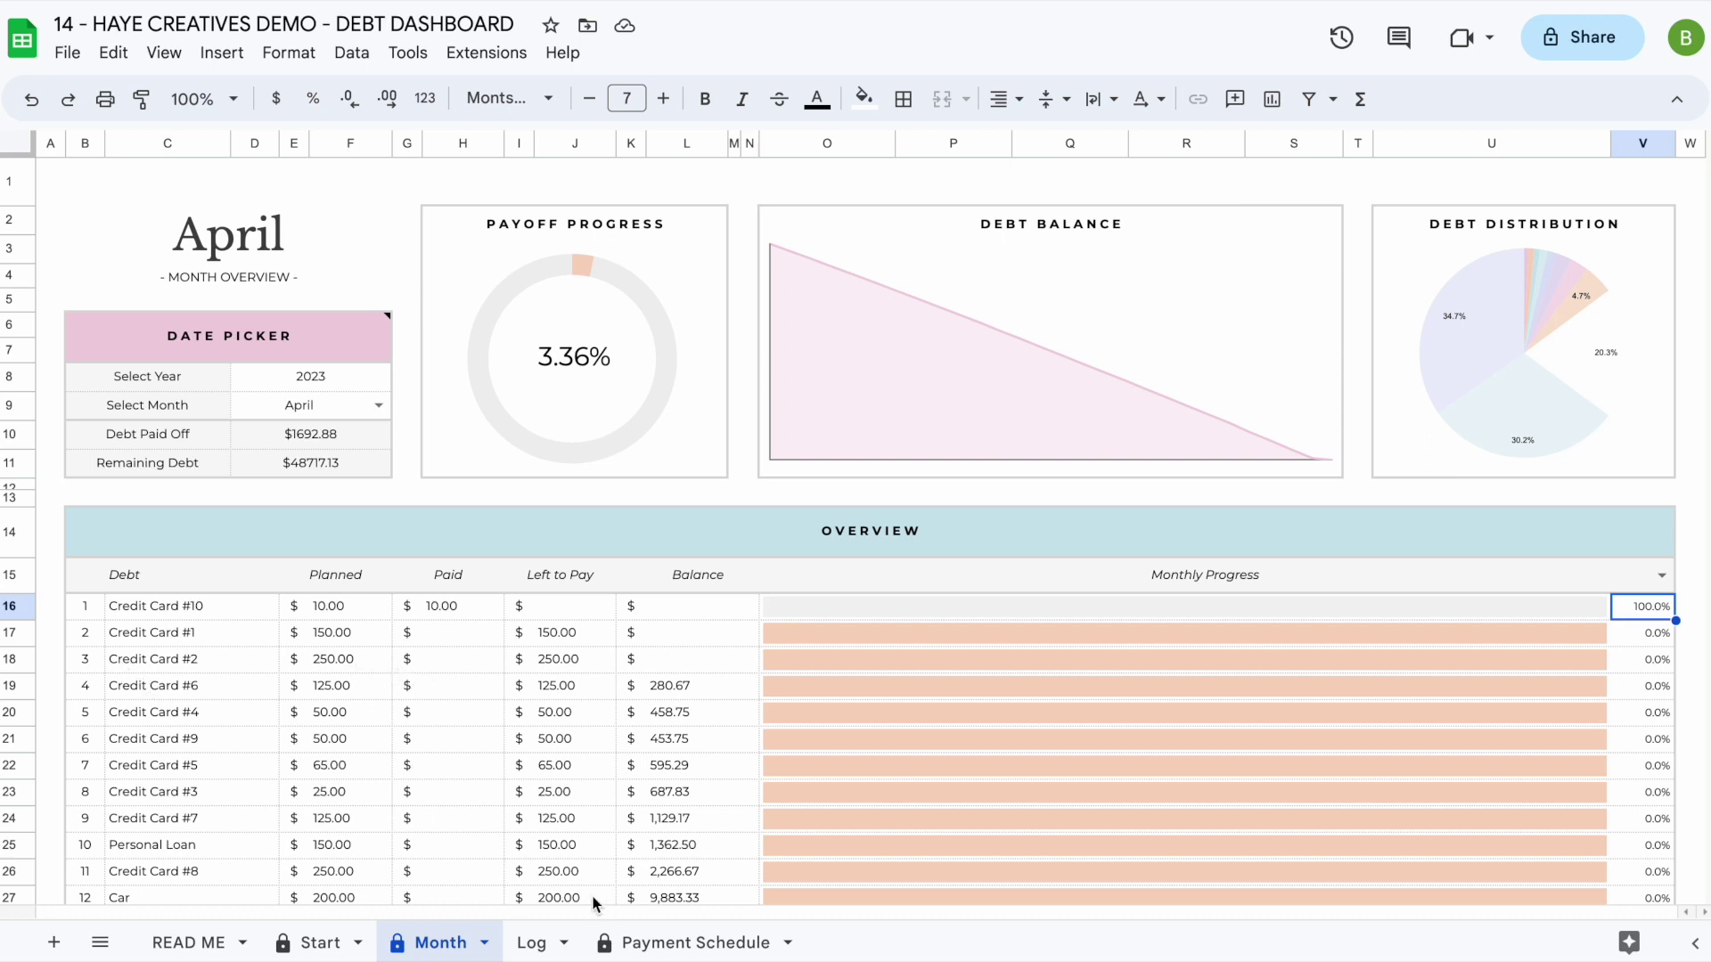
left_click(535, 945)
- Log a 50.00 payment to Credit Card #2 dated 4/1 in Log row 5, then view the Month overview
left_click(137, 301)
type("4/1")
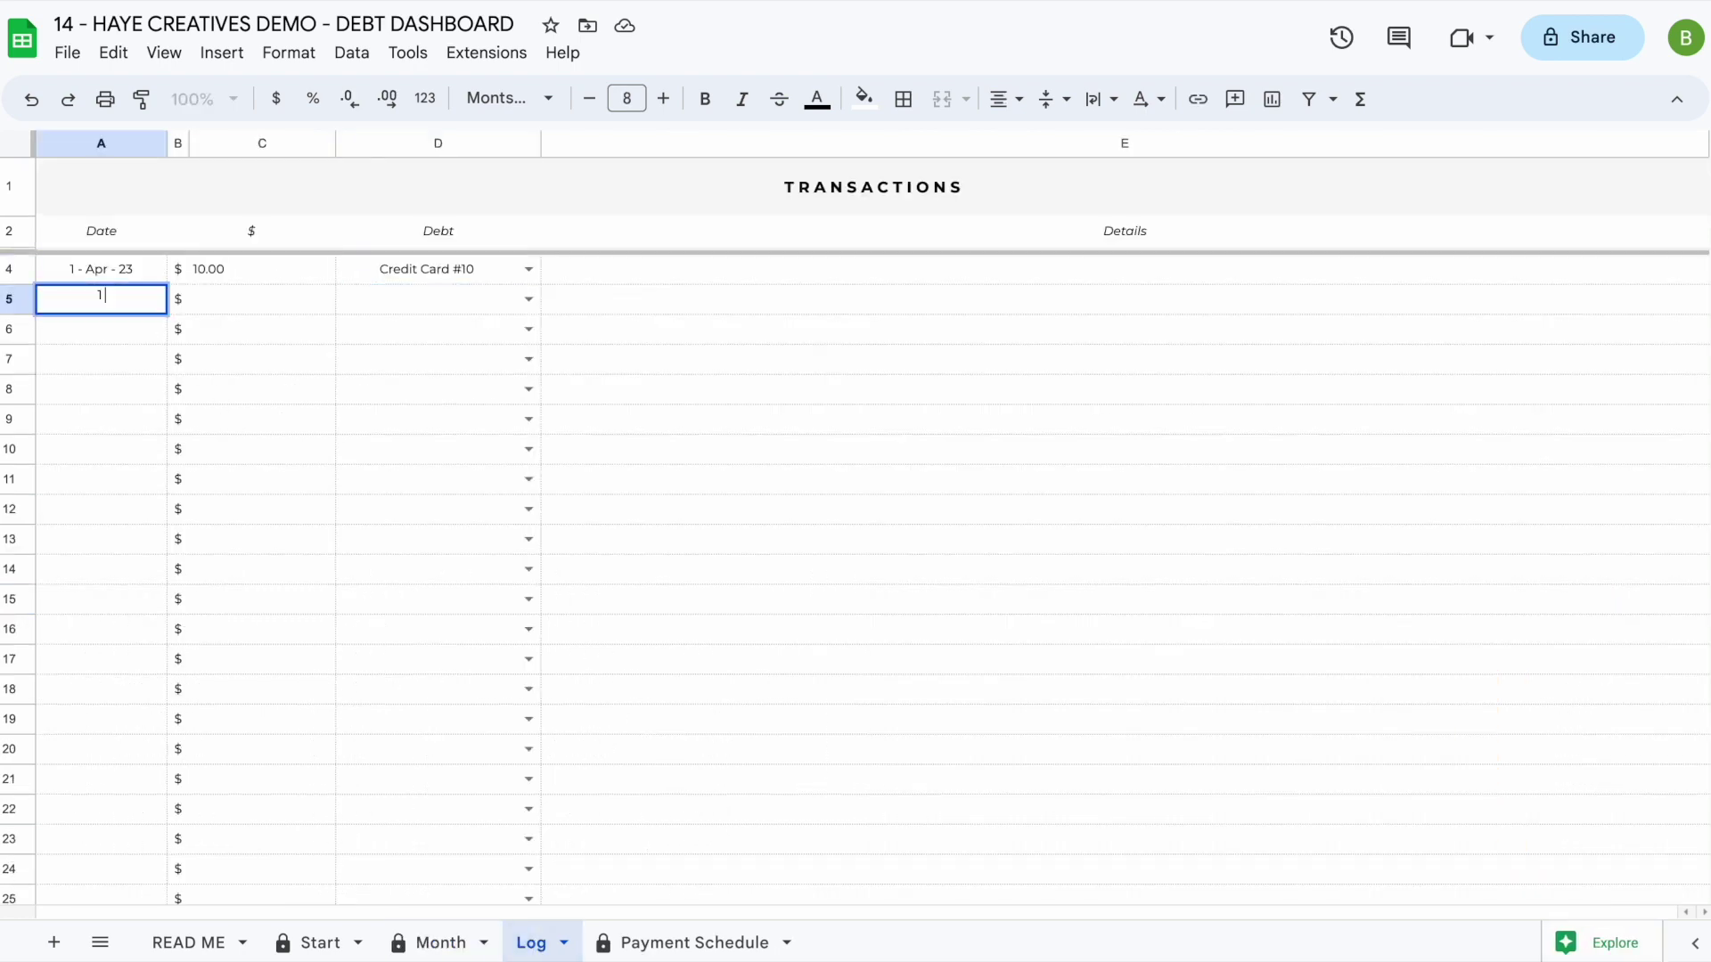
key("Return")
left_click(306, 307)
type("50")
key("Return")
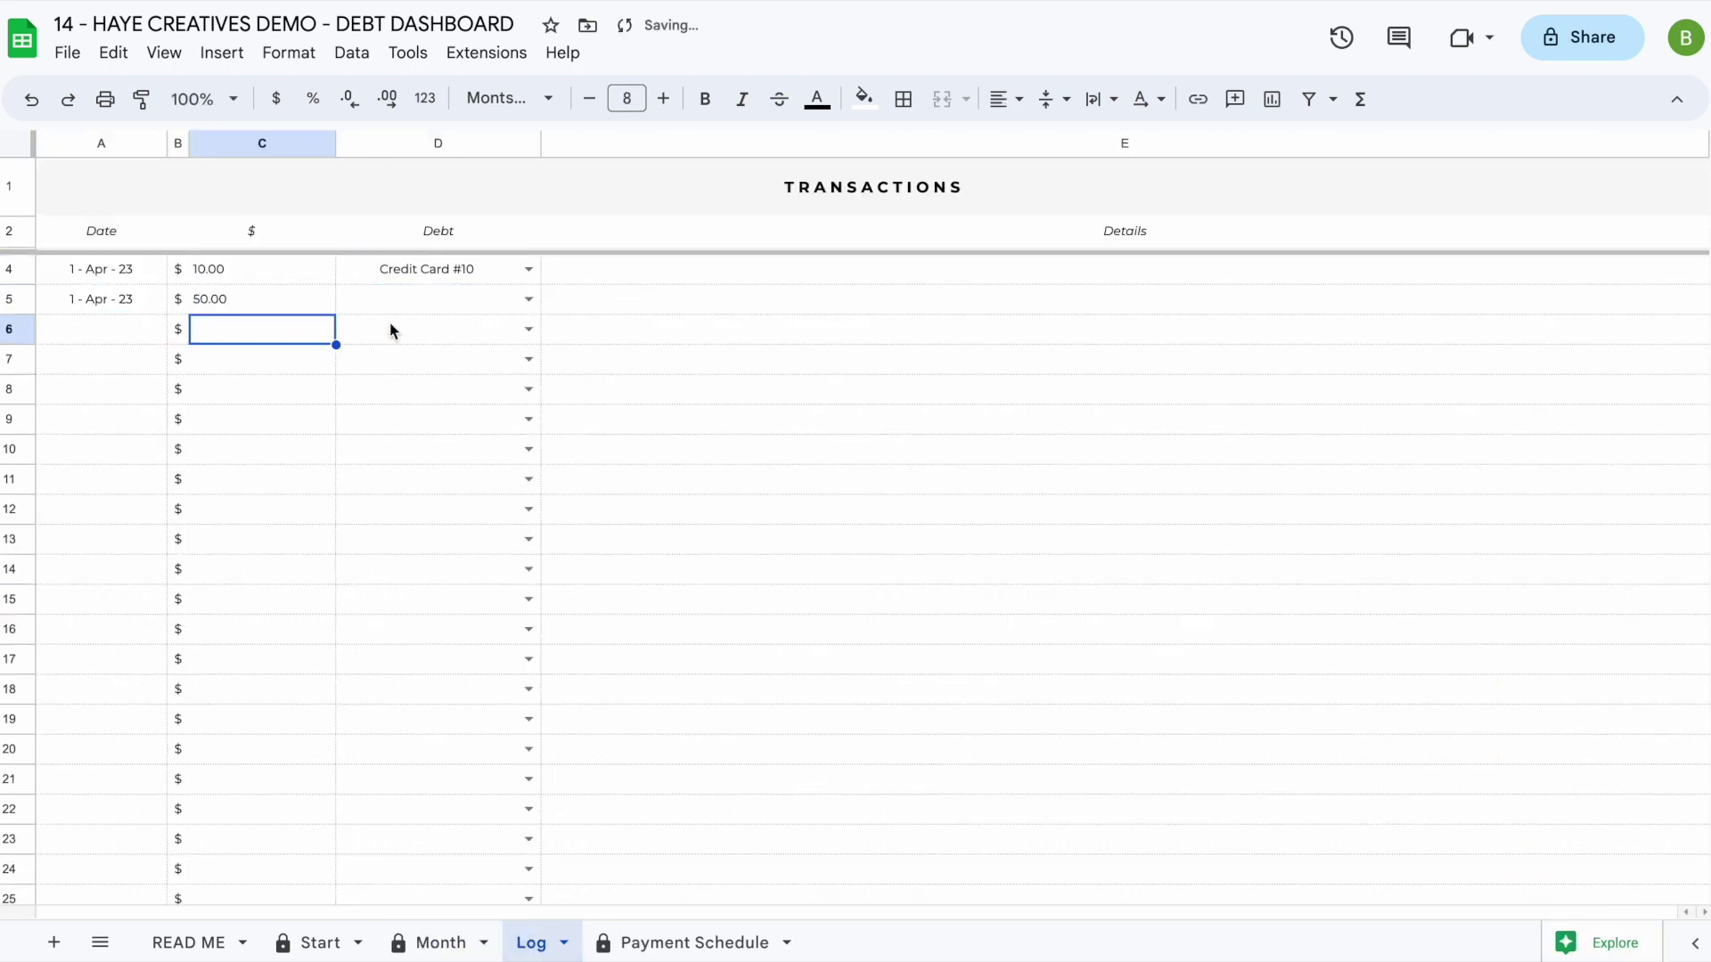
left_click(527, 299)
left_click(500, 395)
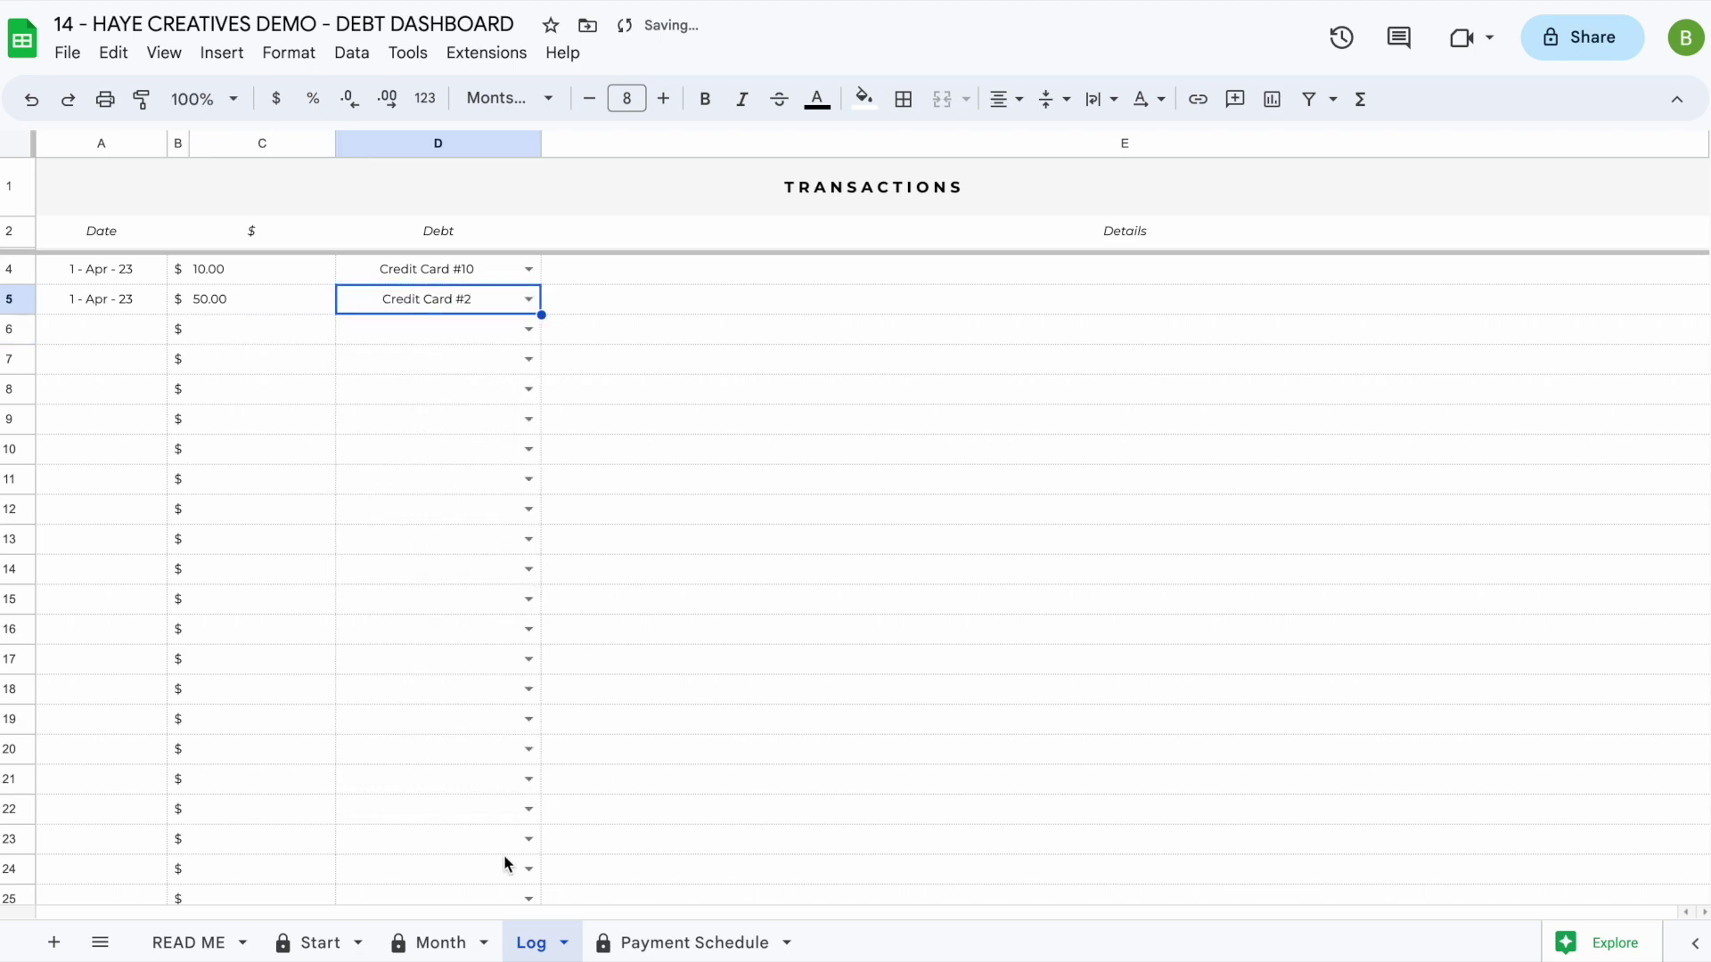
left_click(443, 945)
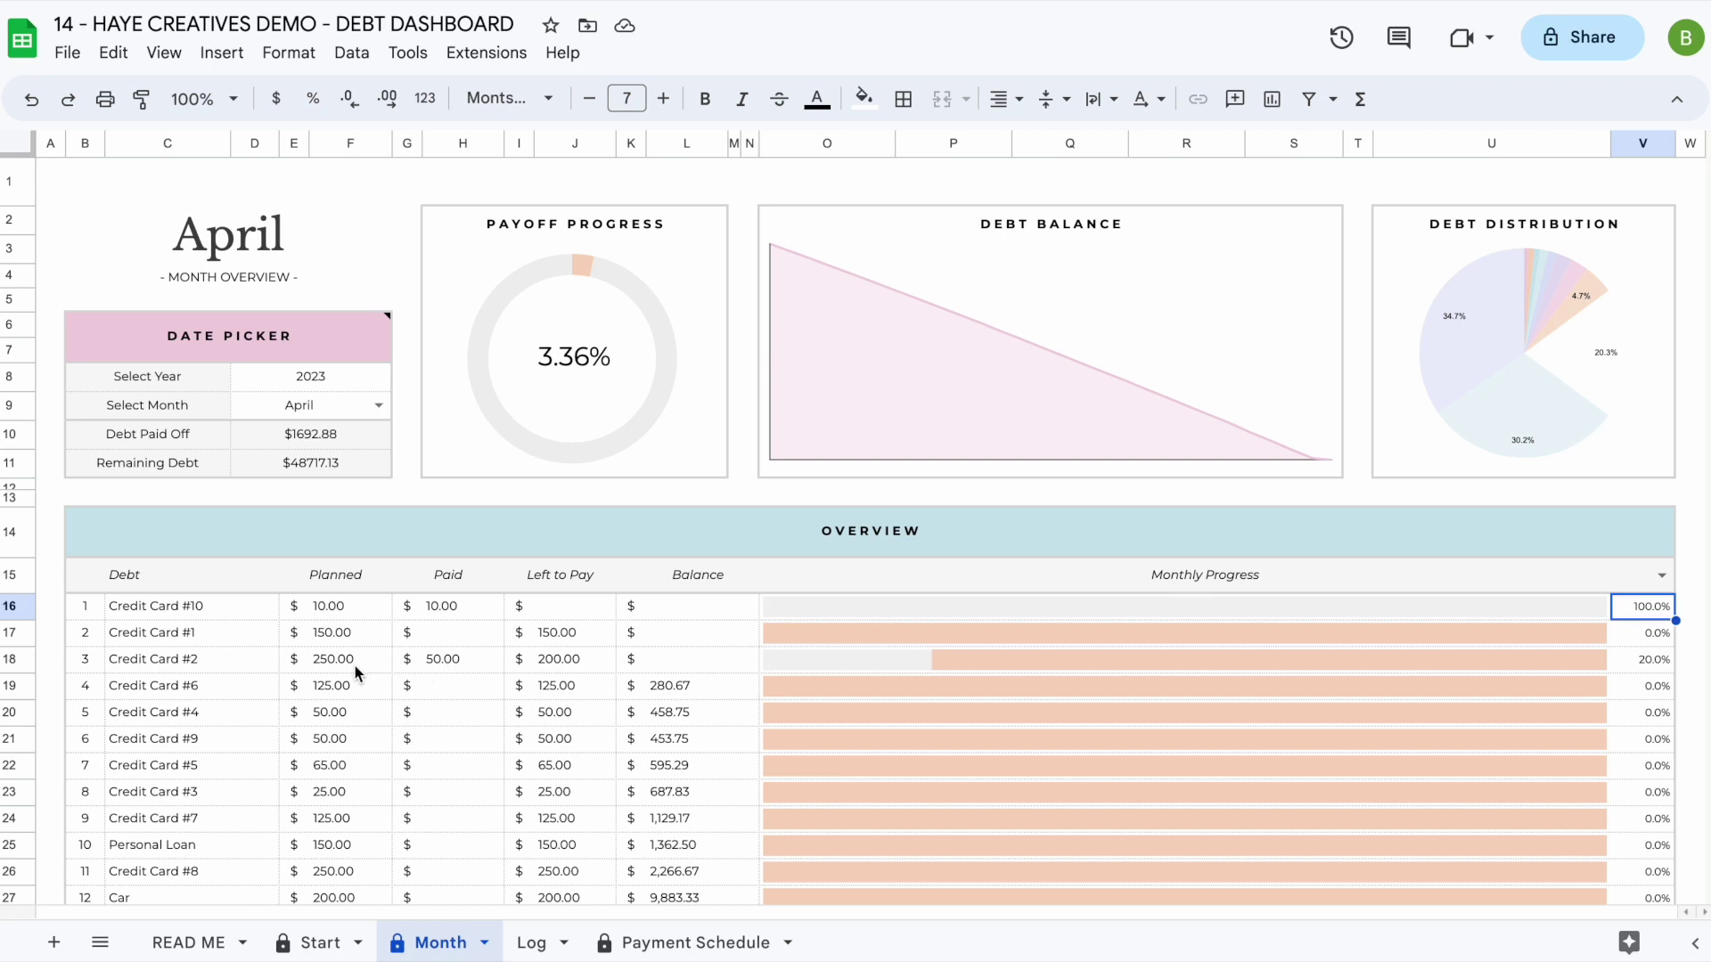
left_click(454, 665)
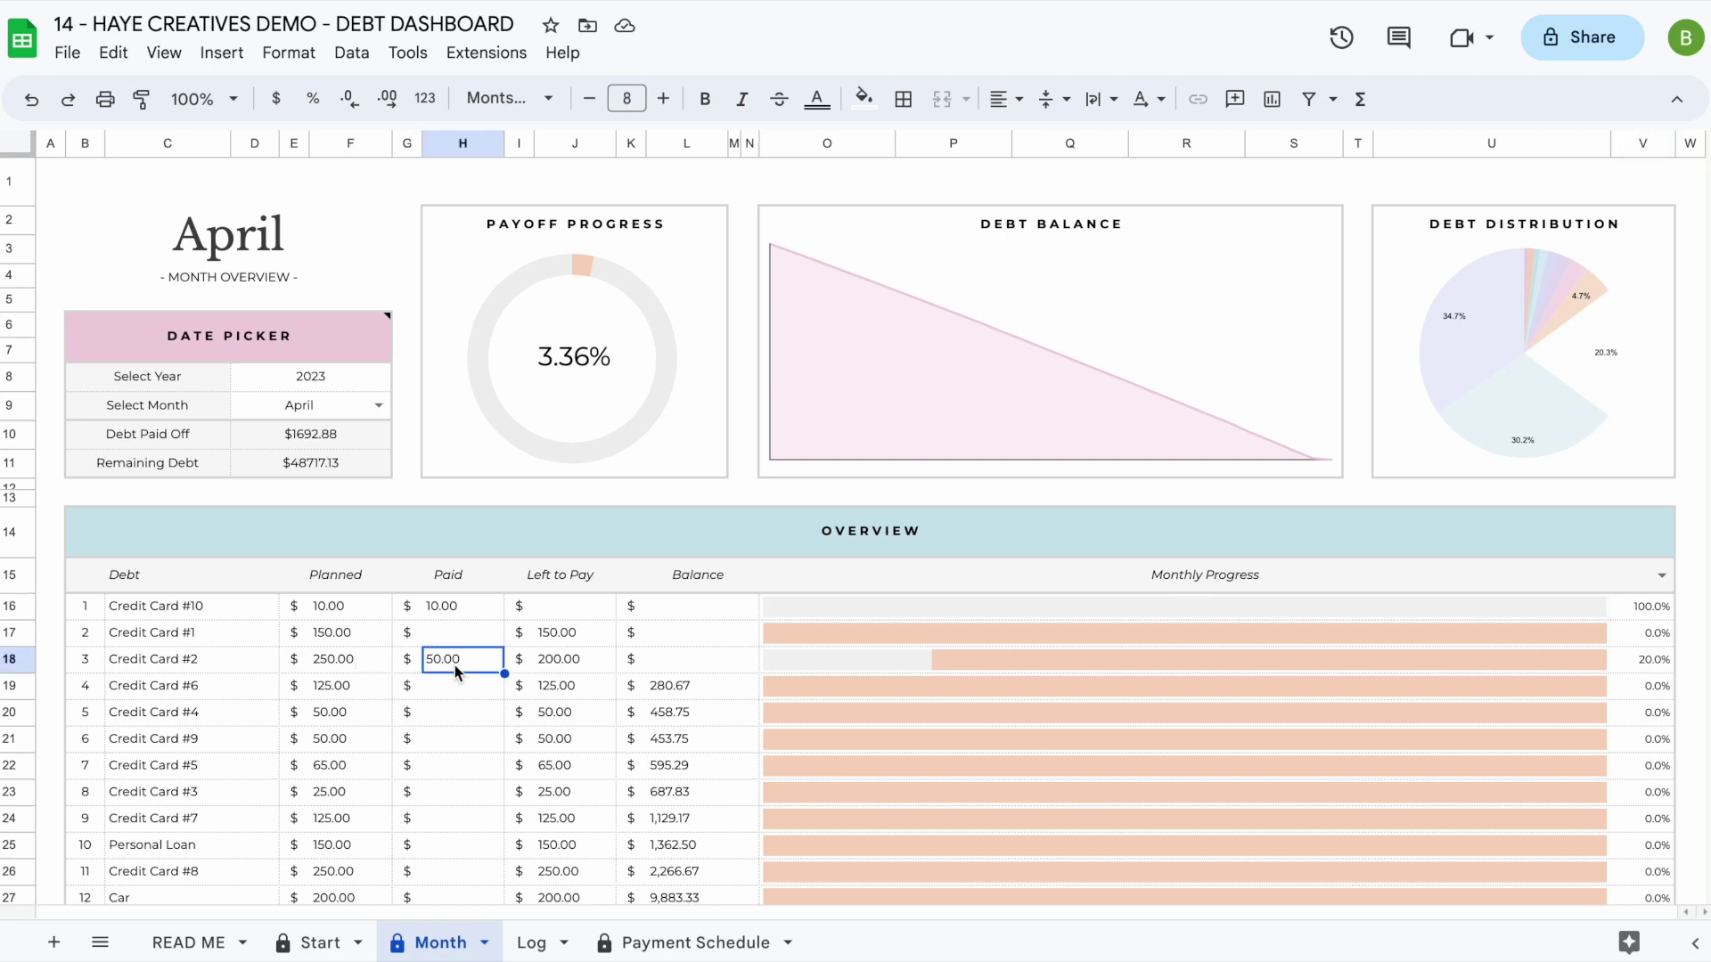
left_click(563, 666)
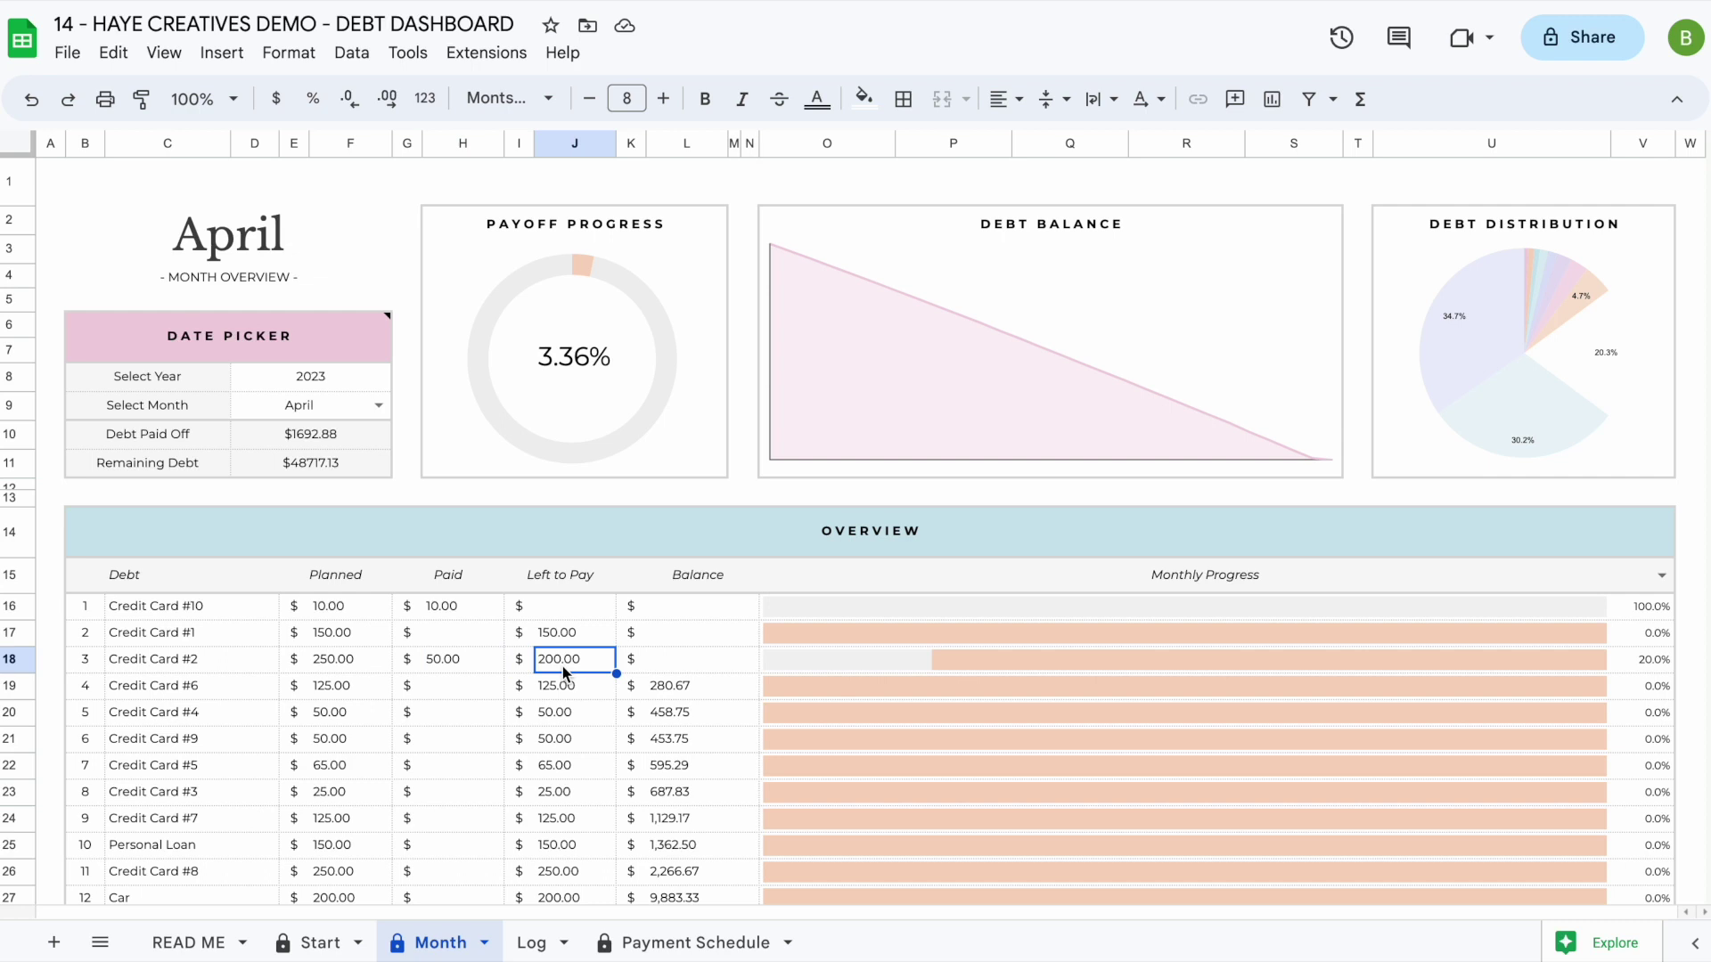
left_click(697, 666)
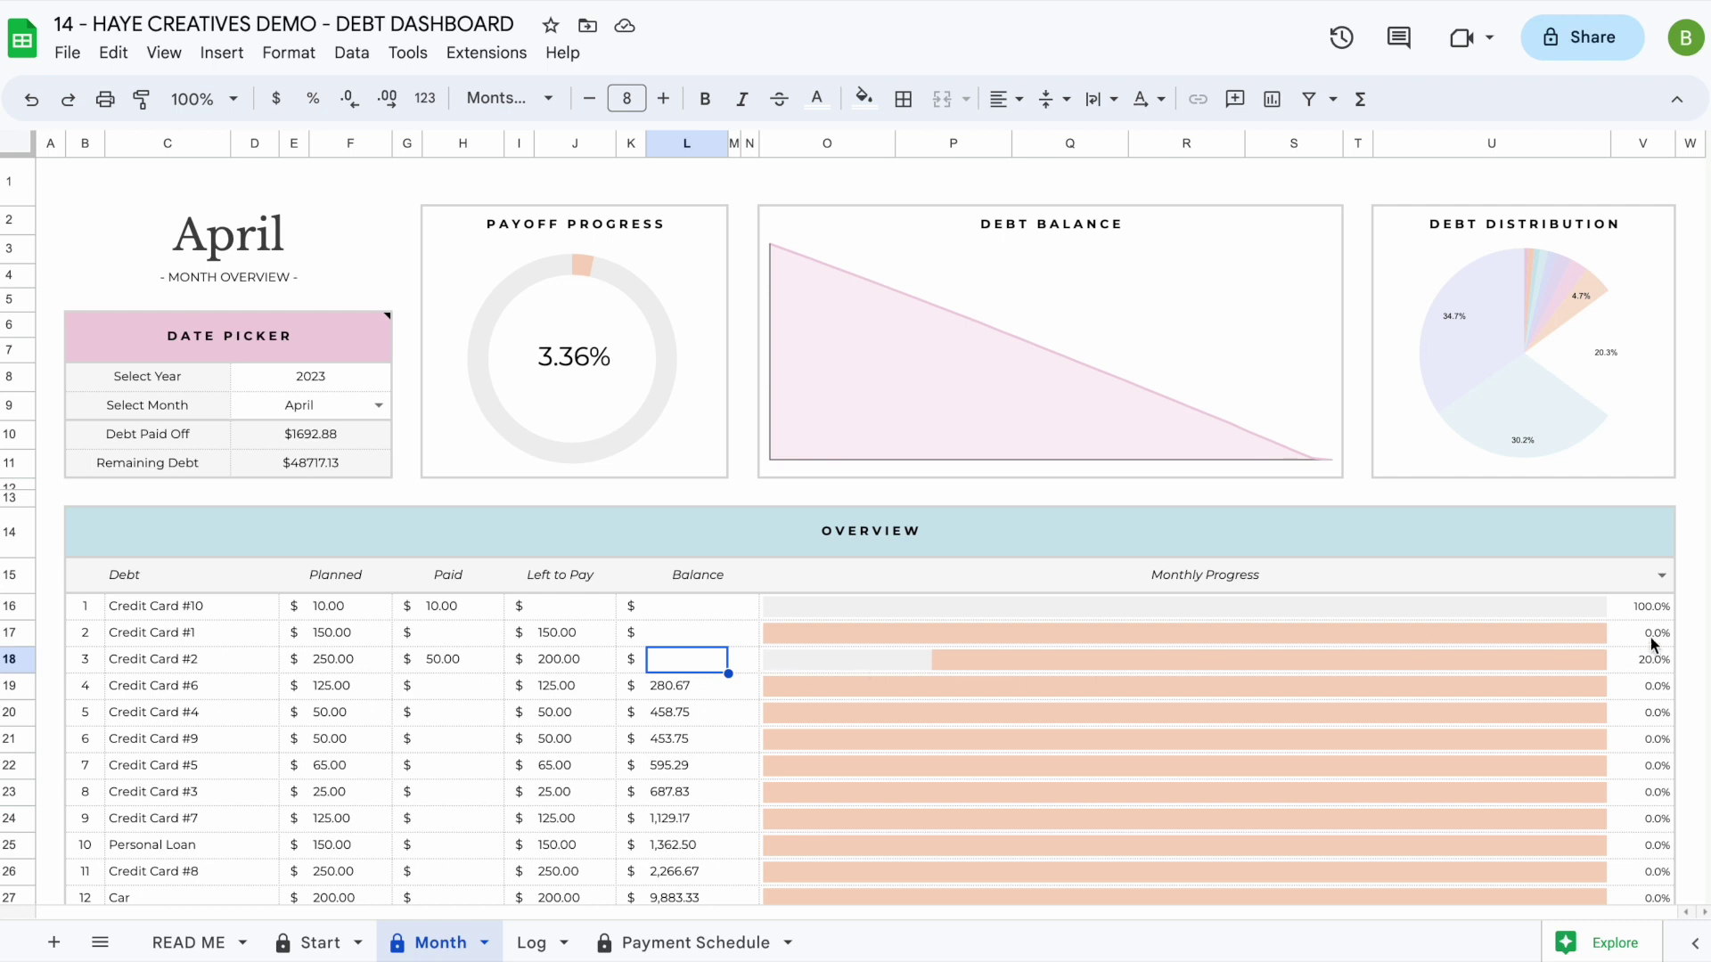
left_click(1660, 664)
scroll(1657, 677, "down", 2)
left_click(1661, 473)
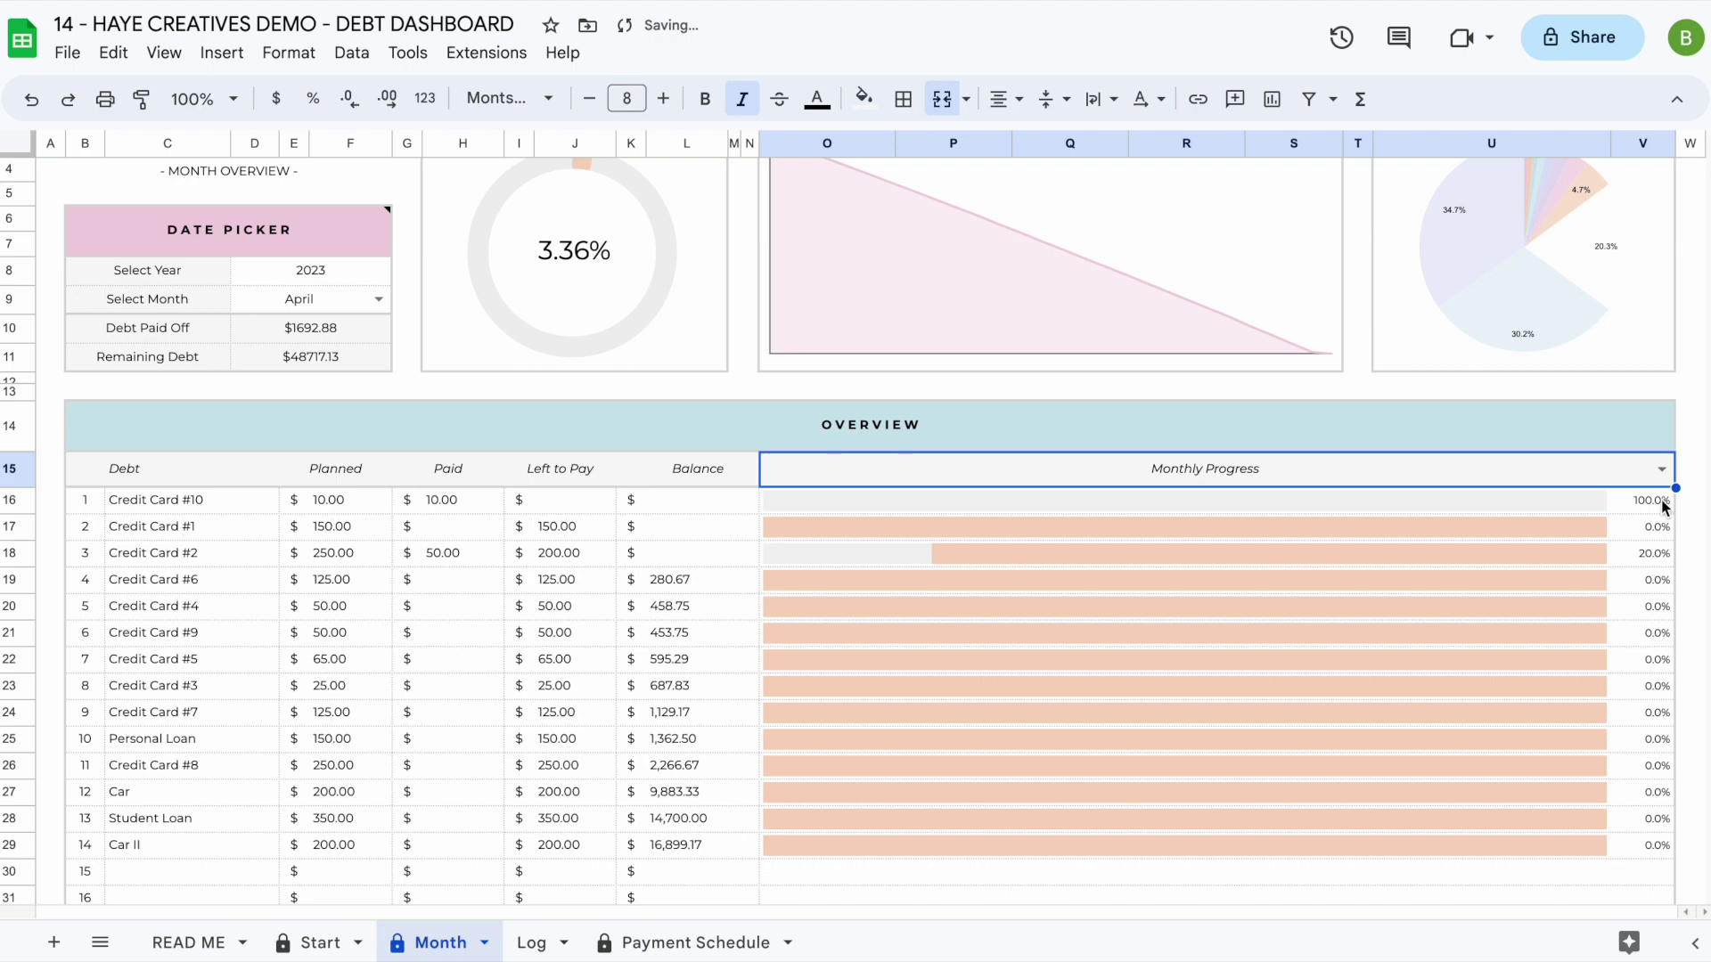
- Switch the overview bars to Total Progress and review Credit Card #2's and #6's bars
left_click(1660, 473)
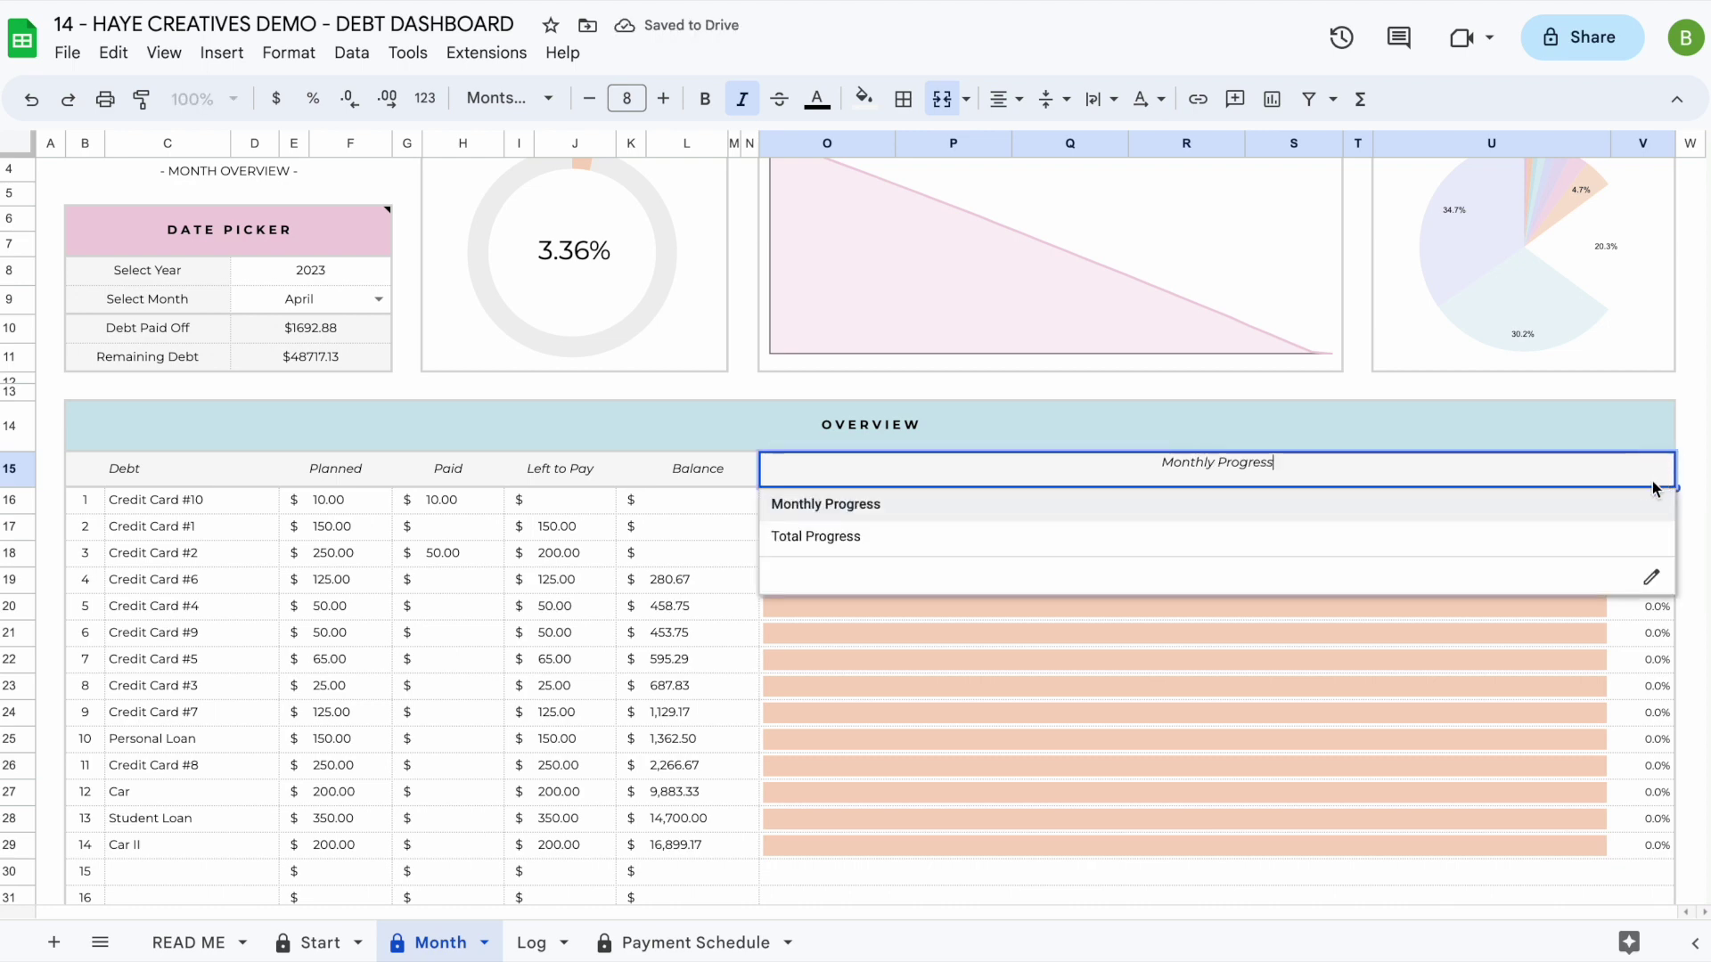
left_click(1621, 534)
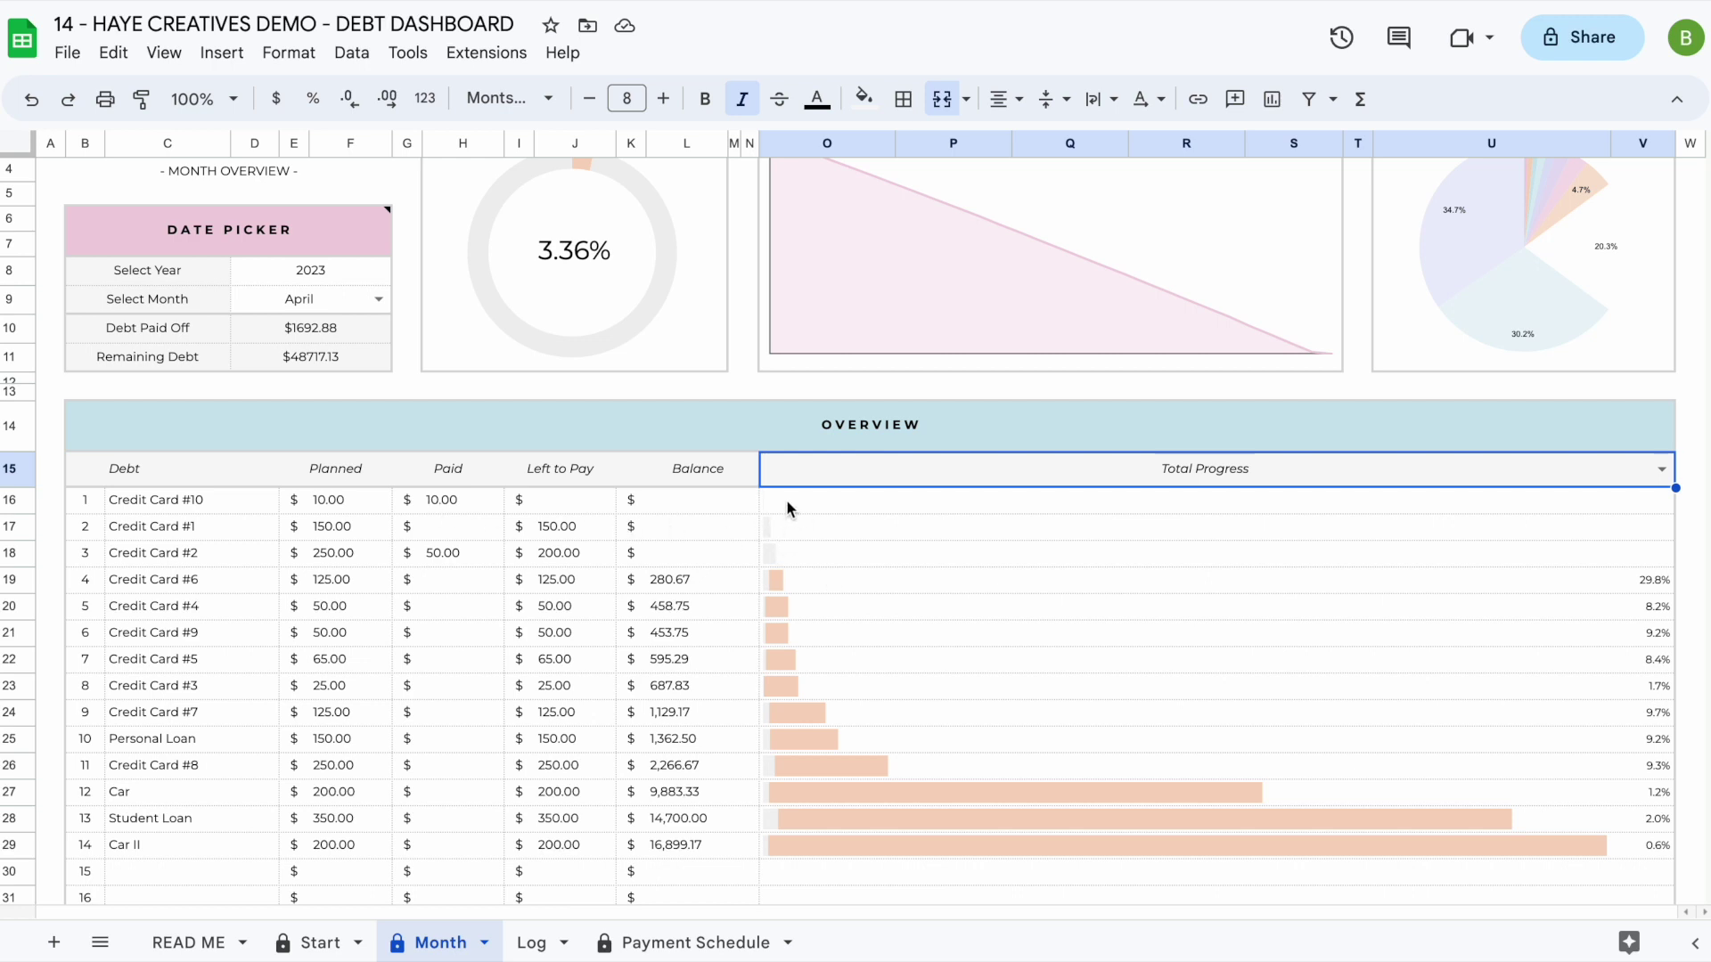
left_click(806, 557)
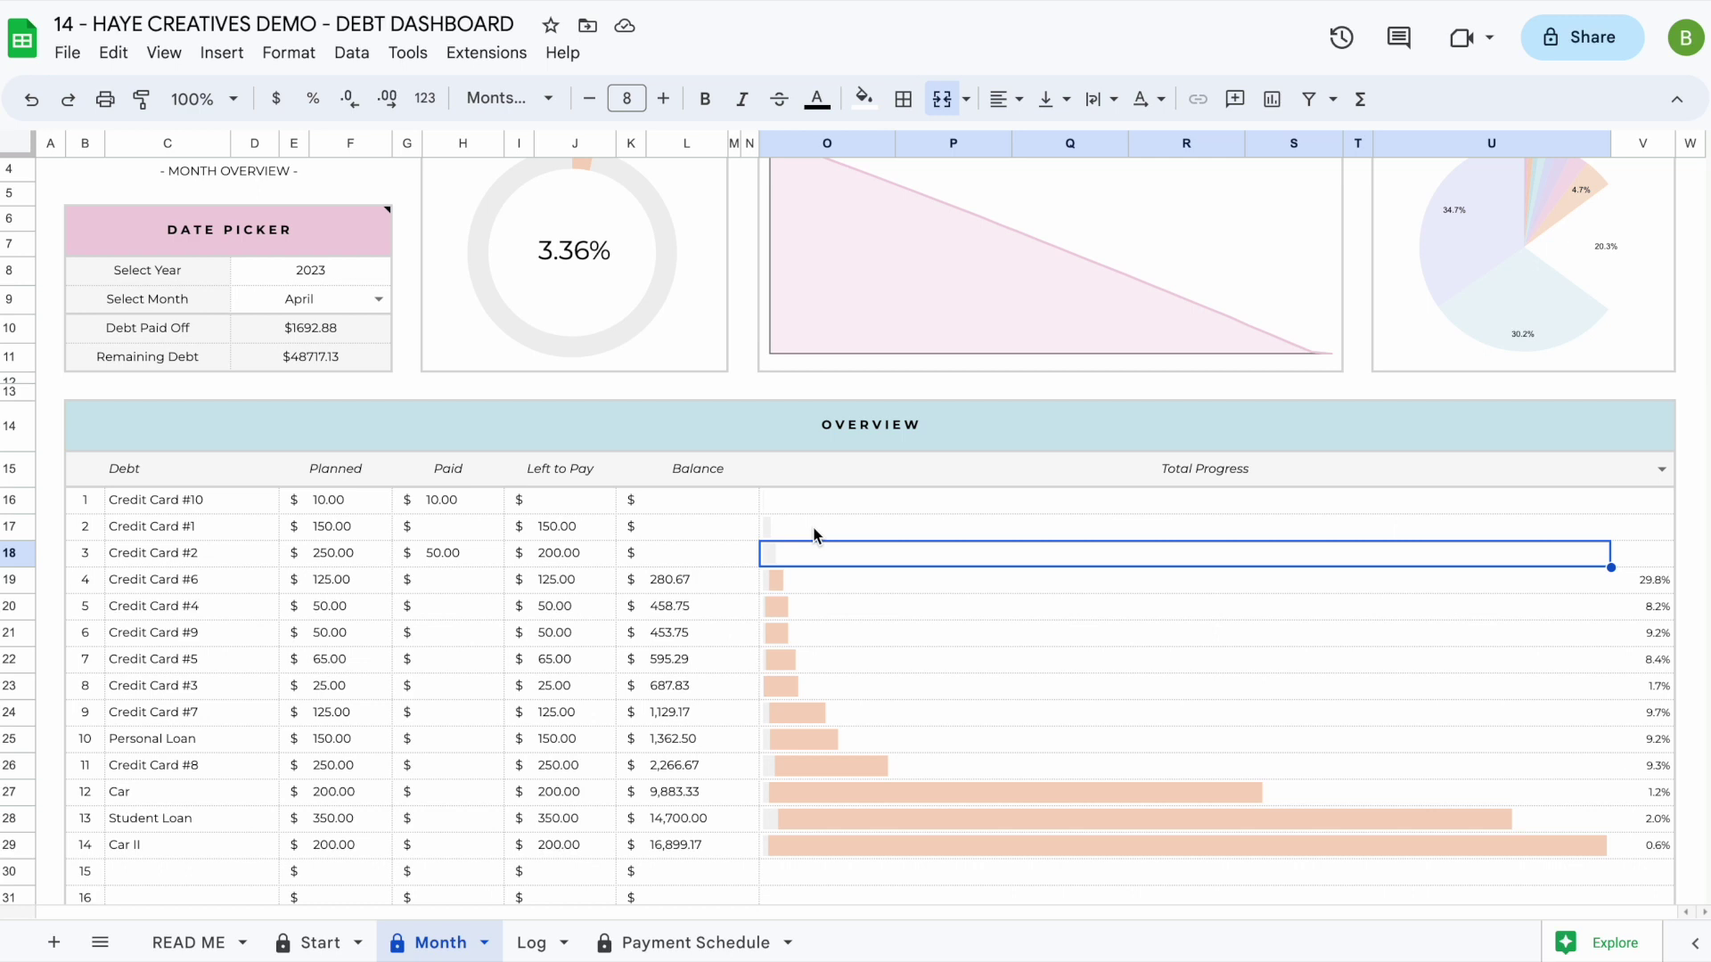
left_click(818, 580)
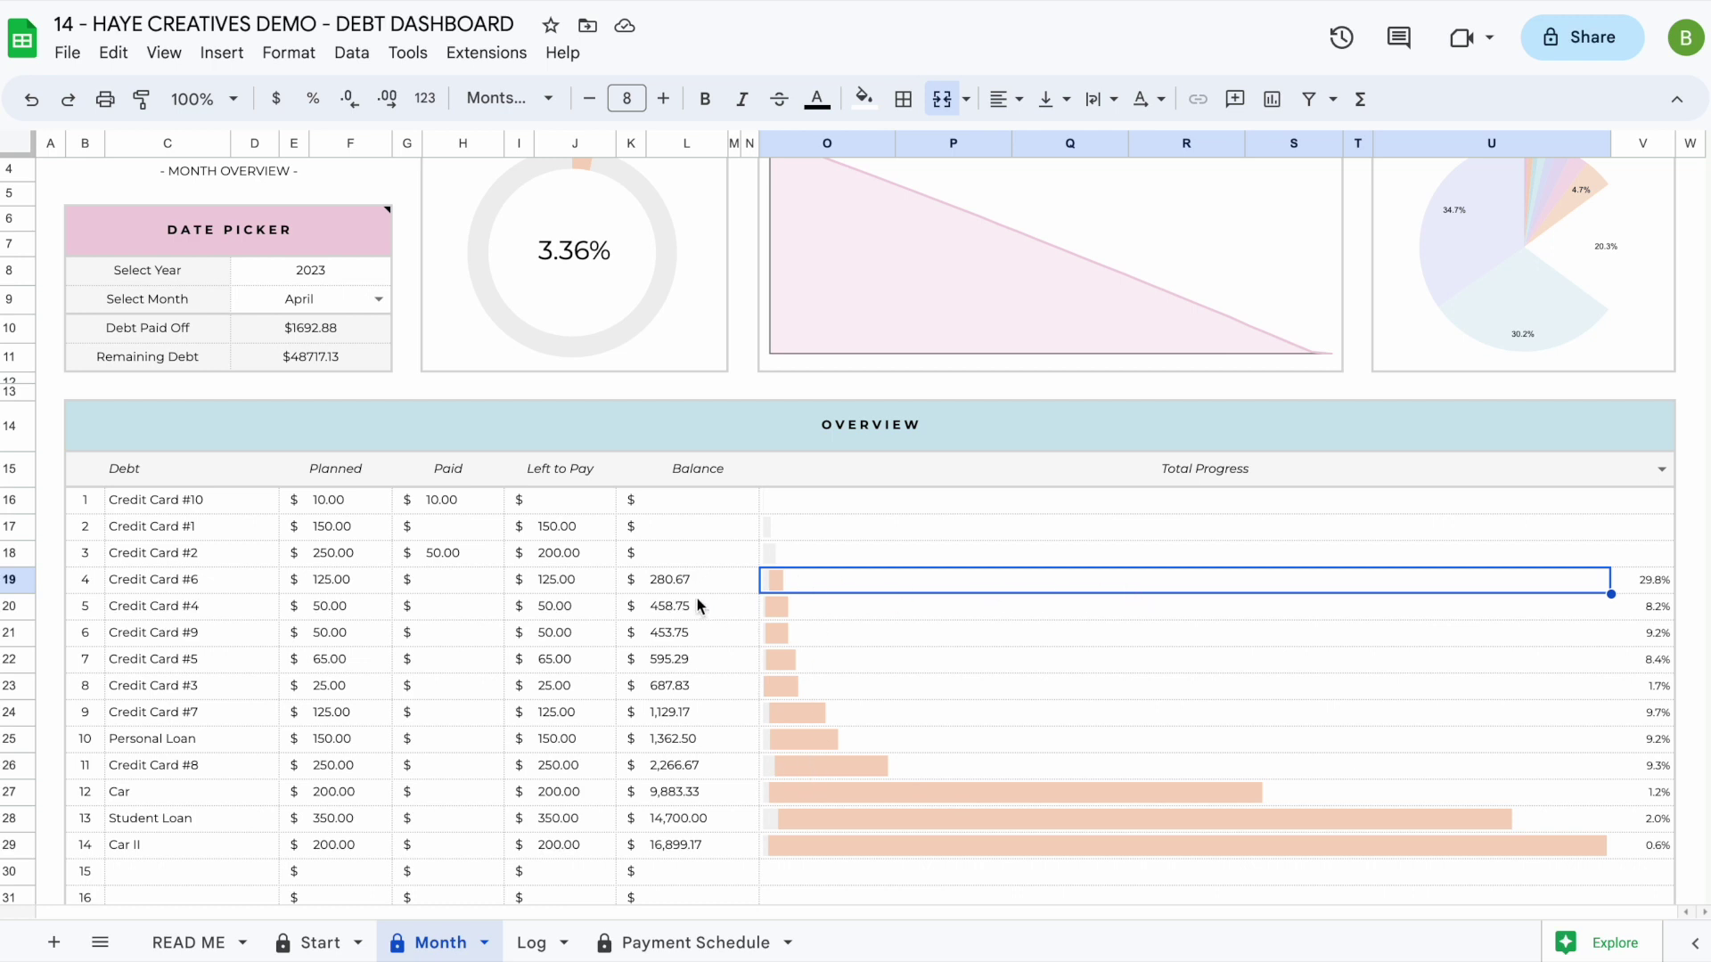
- Check Credit Card #6's 29.8% total progress and its Paid cell
left_click(1658, 583)
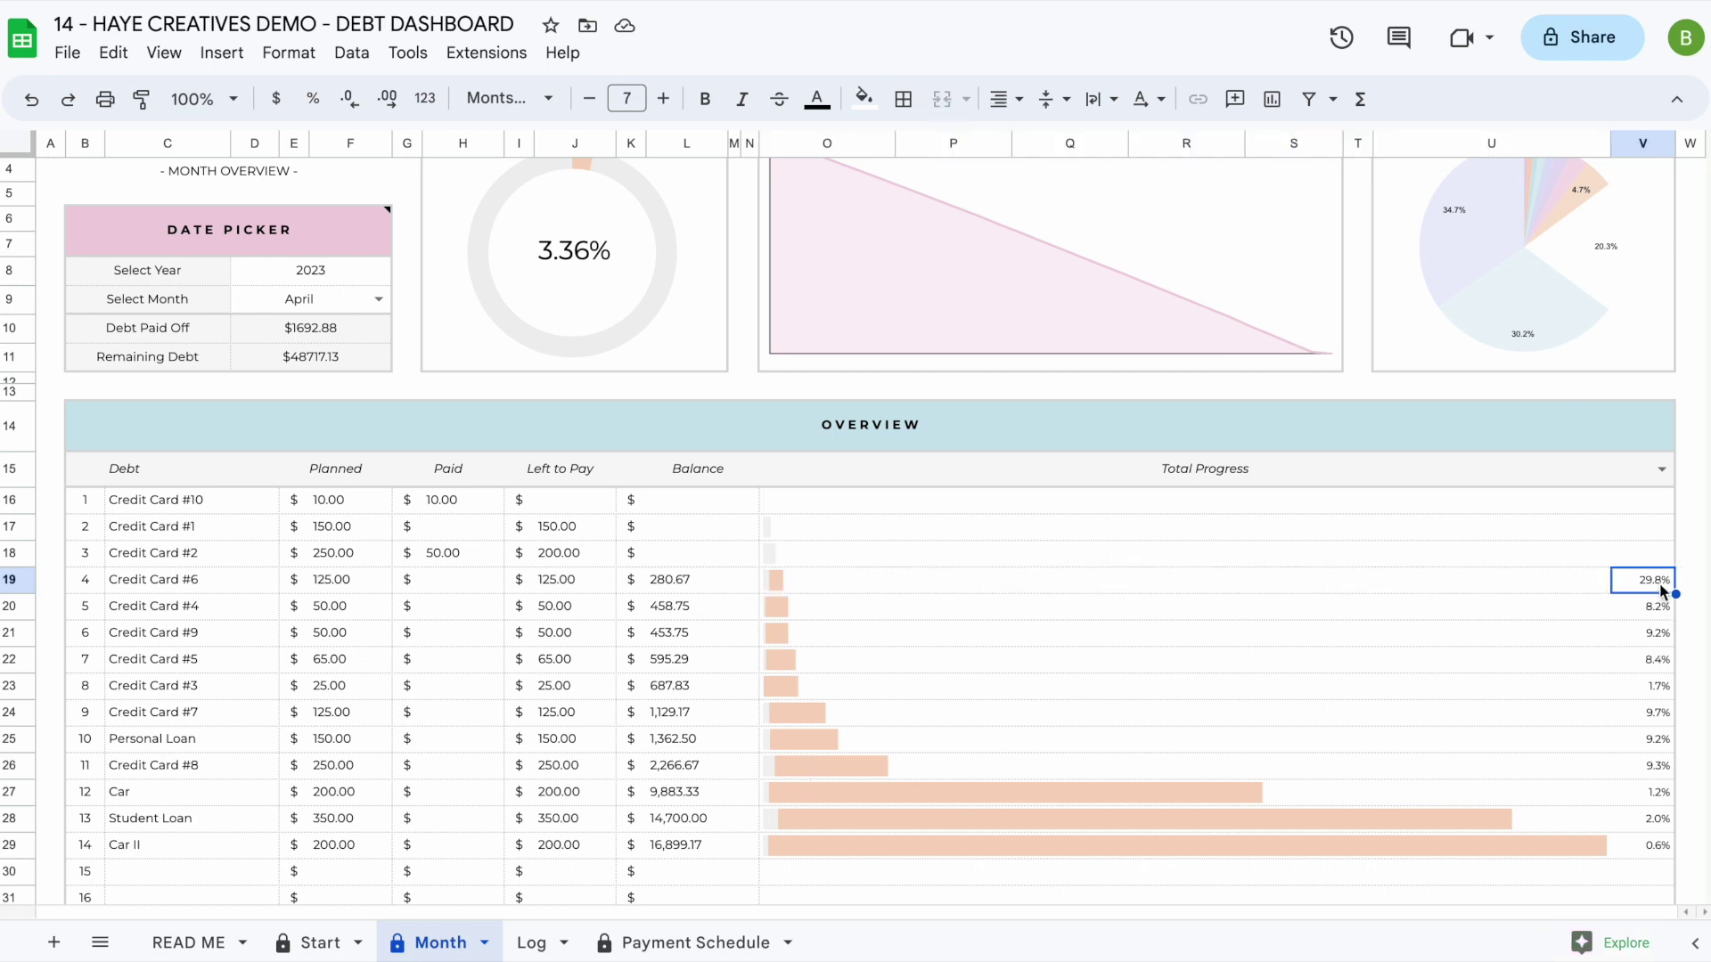
left_click(864, 588)
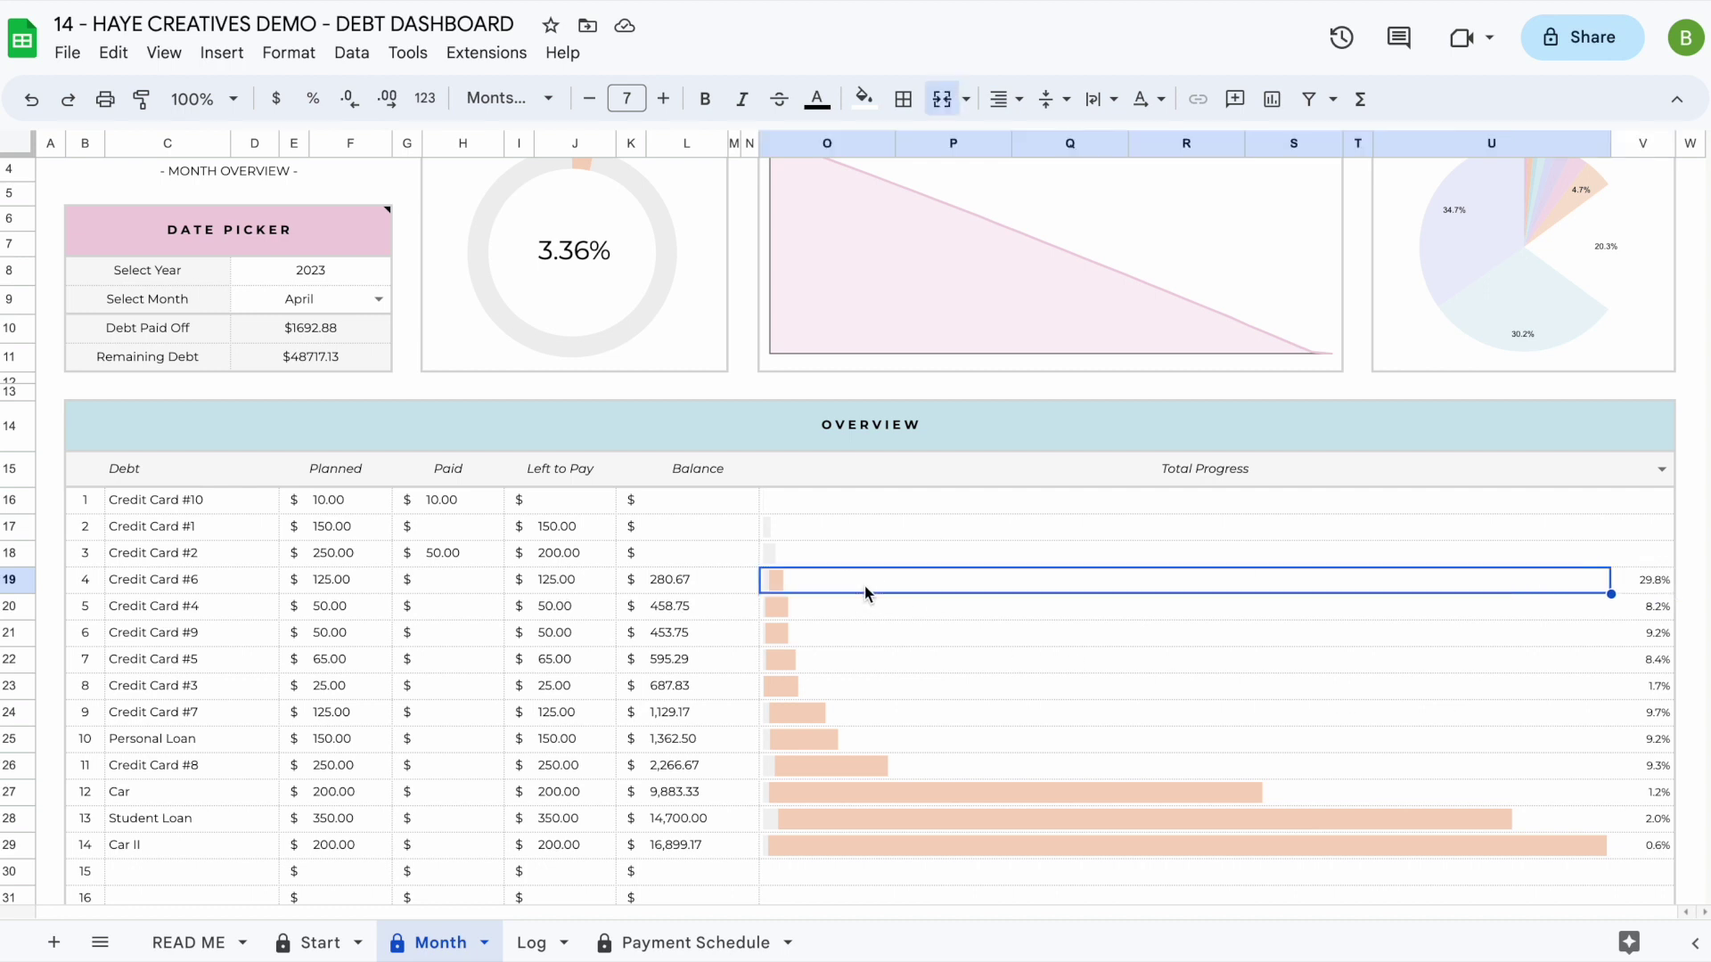
scroll(846, 606, "up", 1)
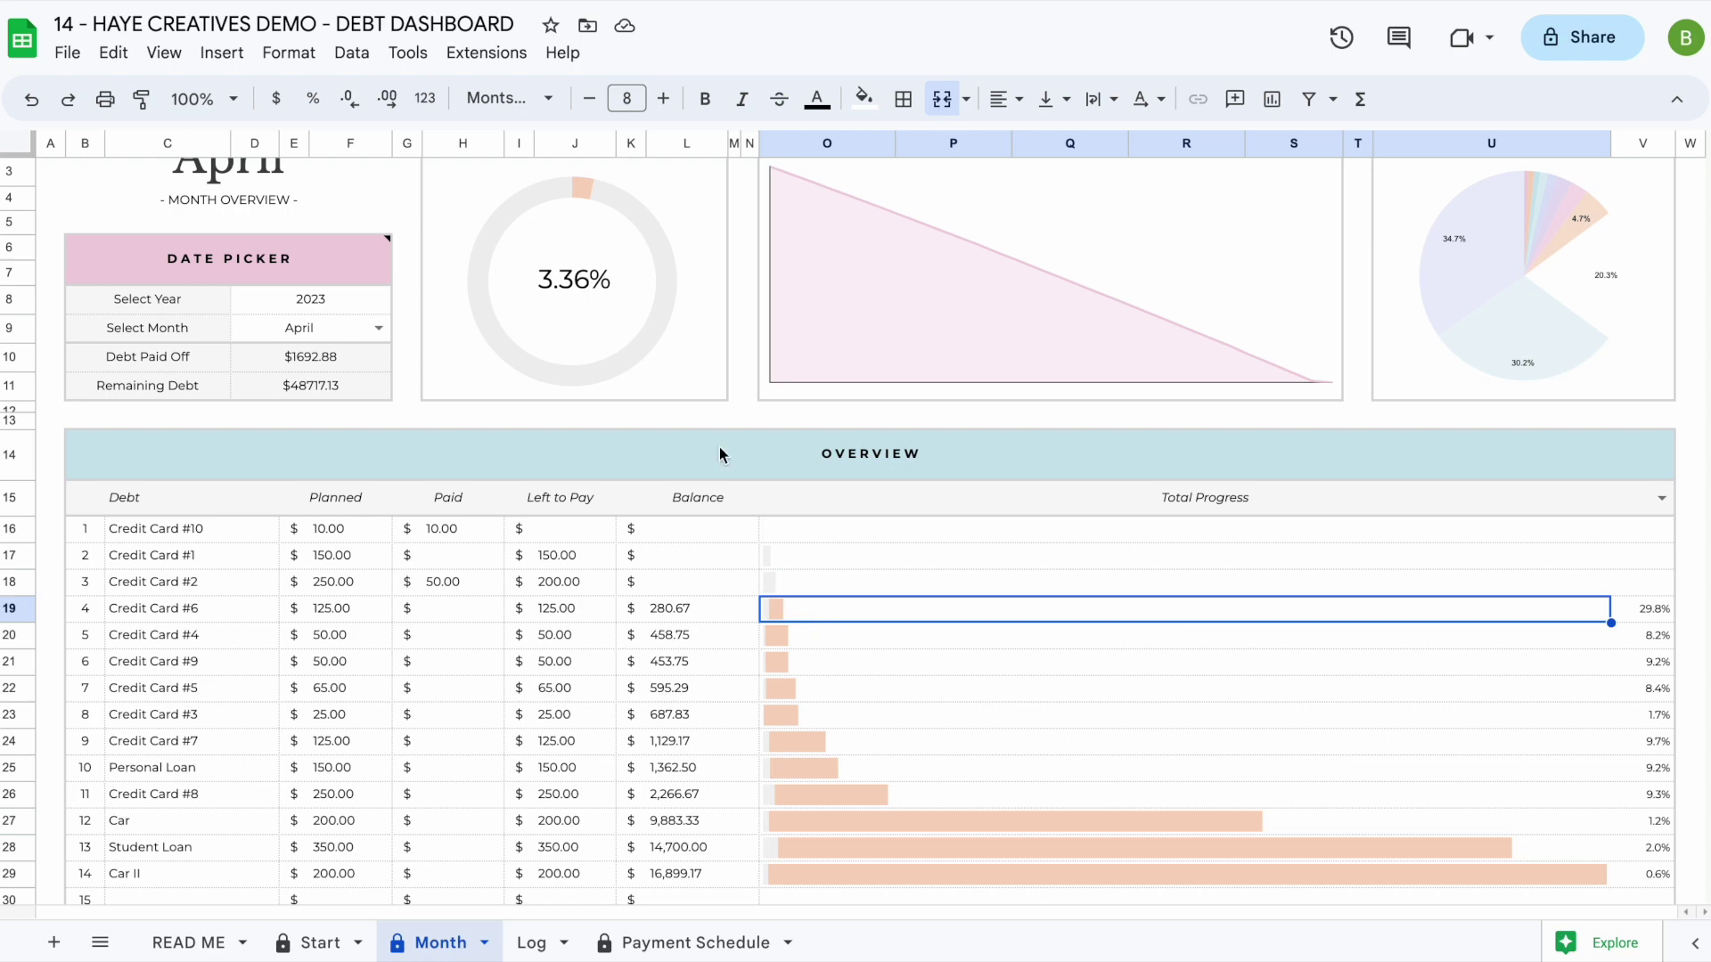
scroll(720, 451, "up", 2)
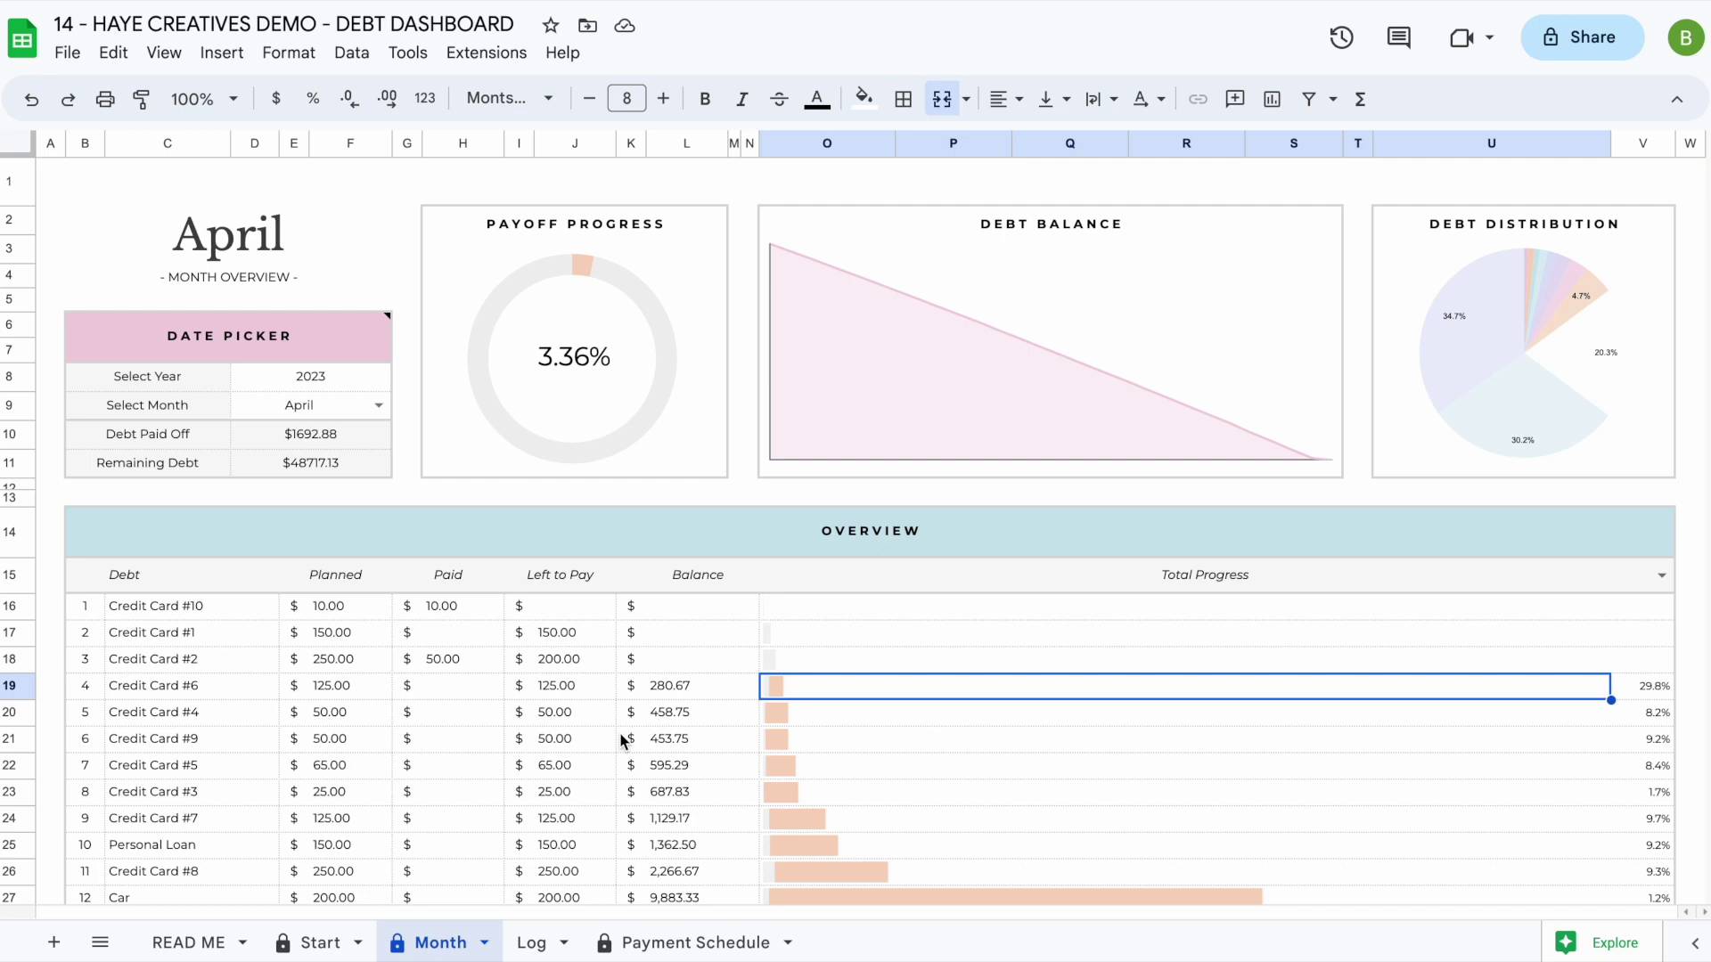
left_click(462, 685)
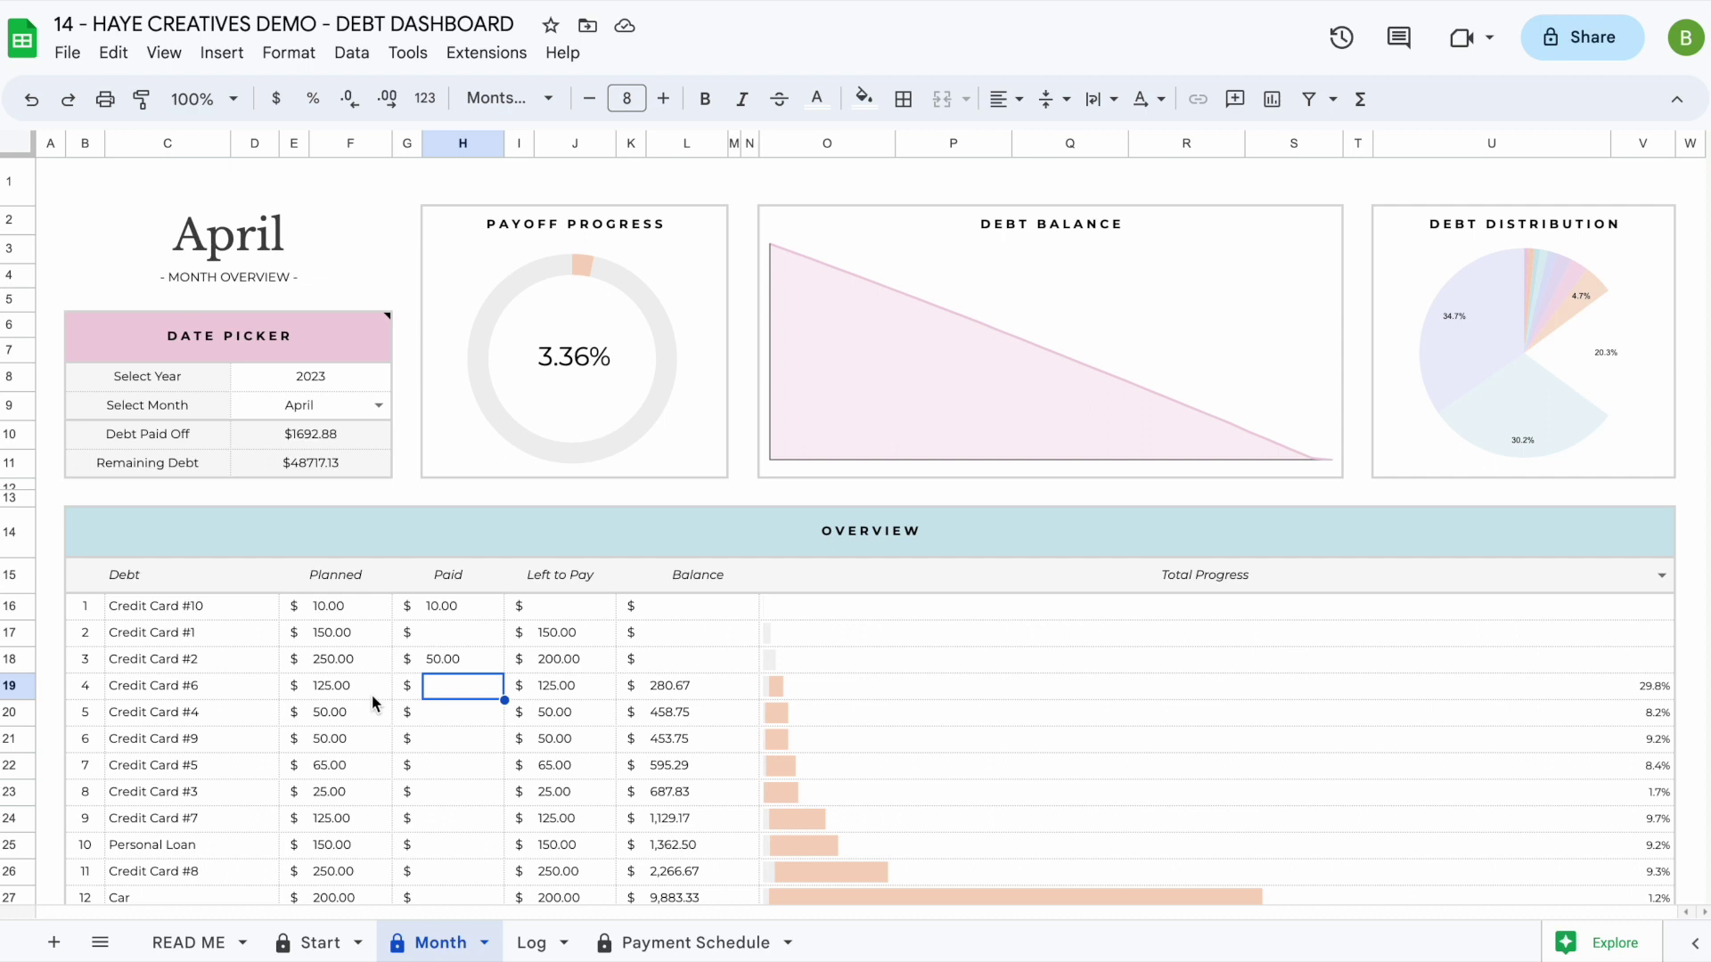
- Log a 250.00 Credit Card #6 payment dated 5 Apr in Log row 6, then view the Month overview
left_click(541, 944)
left_click(118, 329)
type("5 apr")
key("Return")
left_click(243, 334)
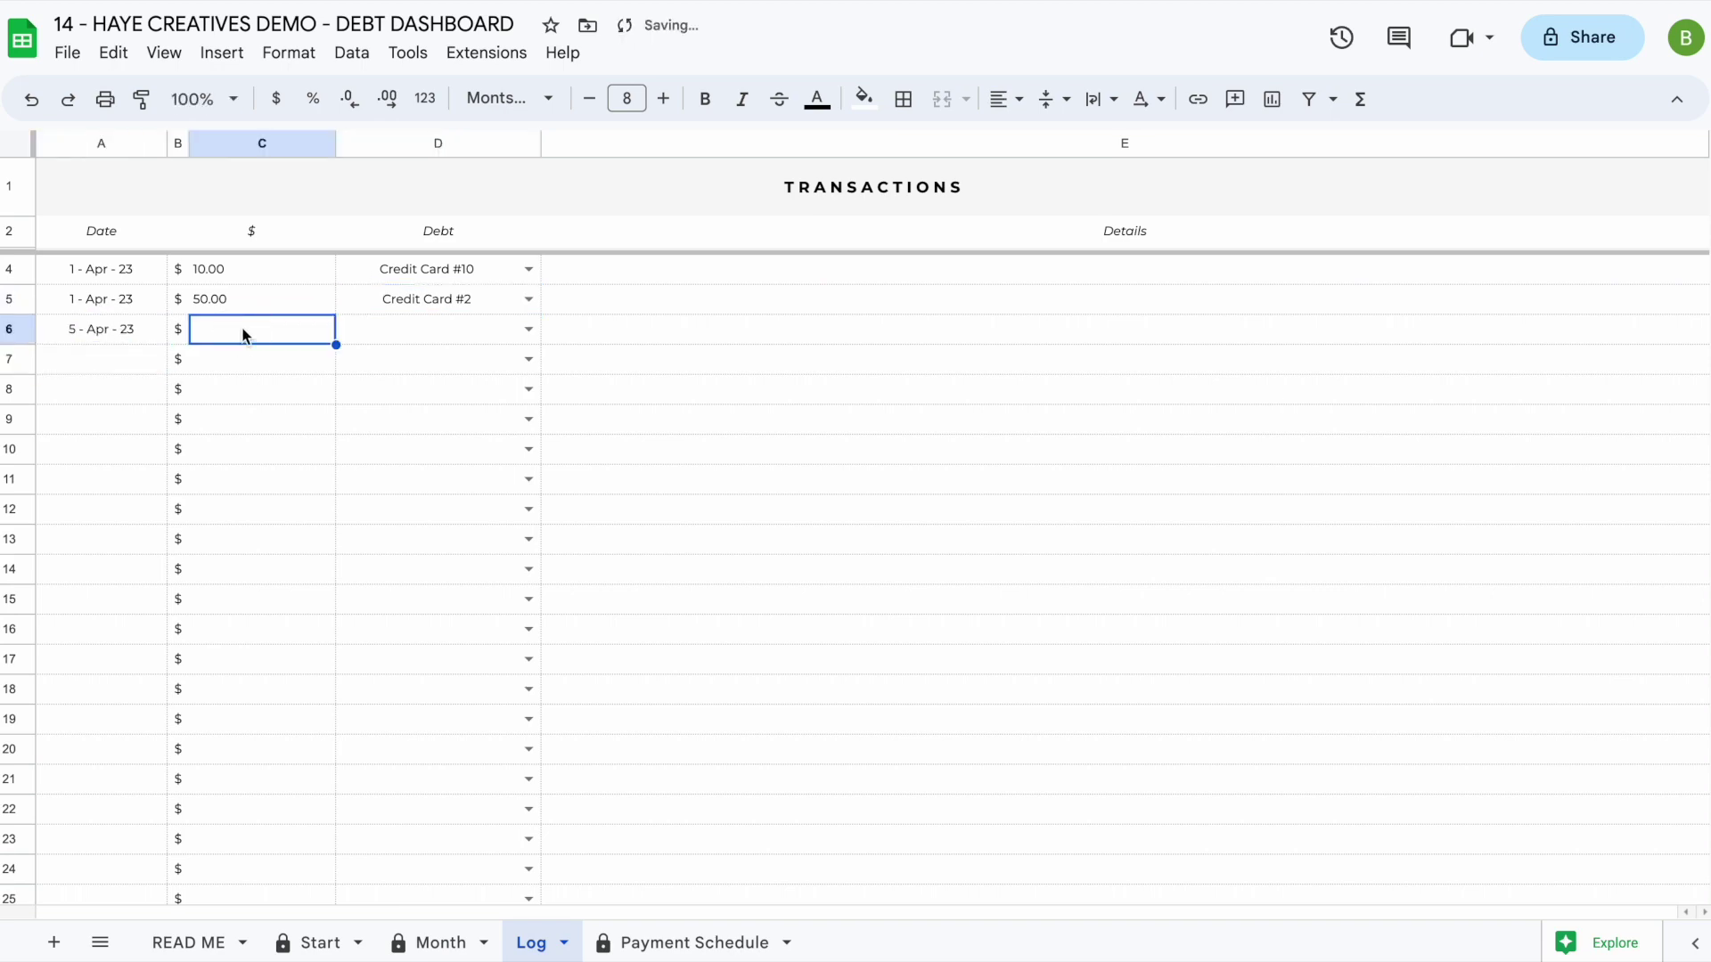
type("250")
key("Return")
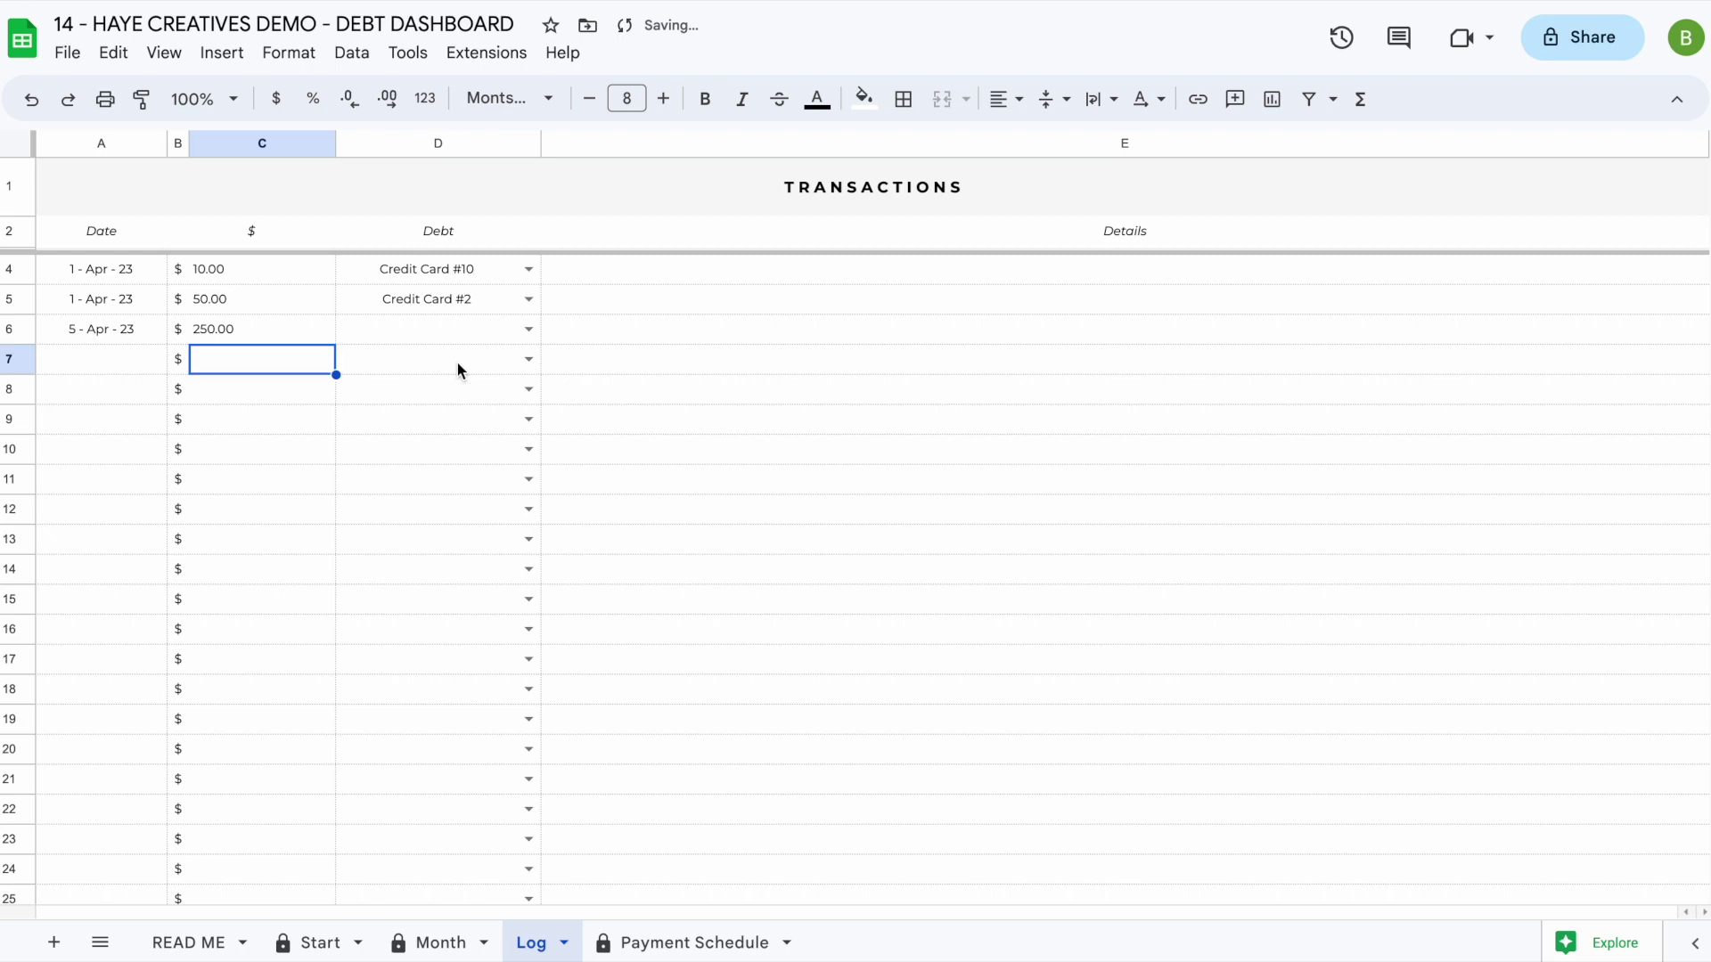
left_click(528, 330)
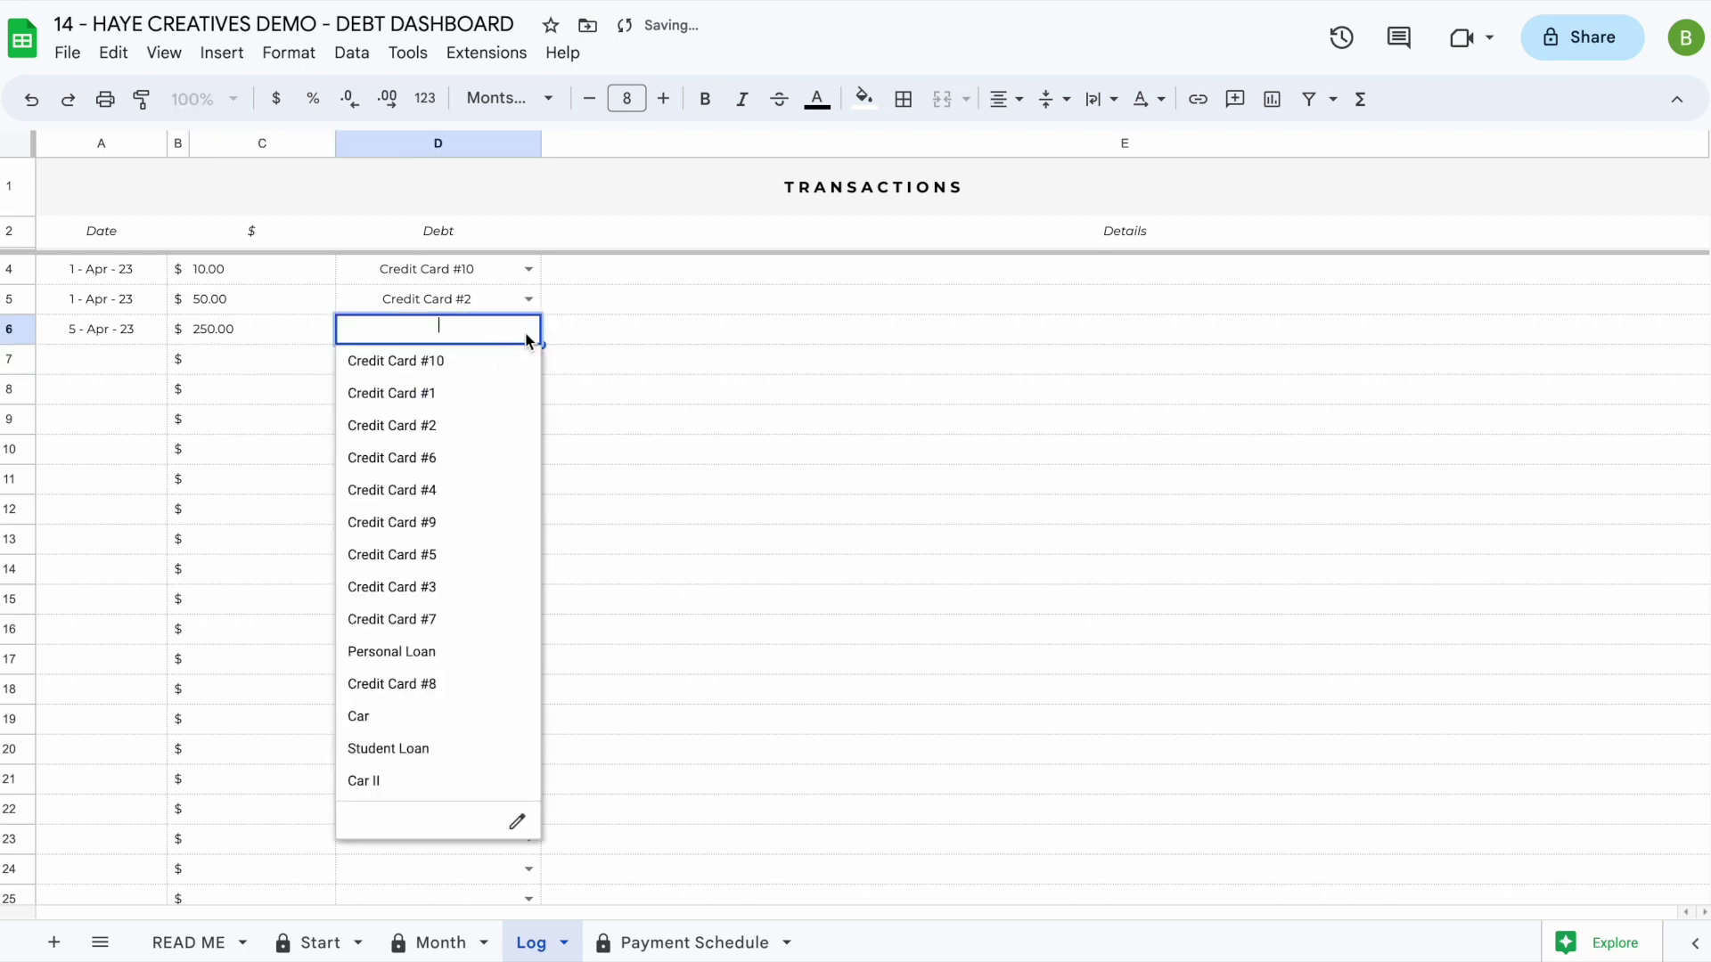
left_click(490, 457)
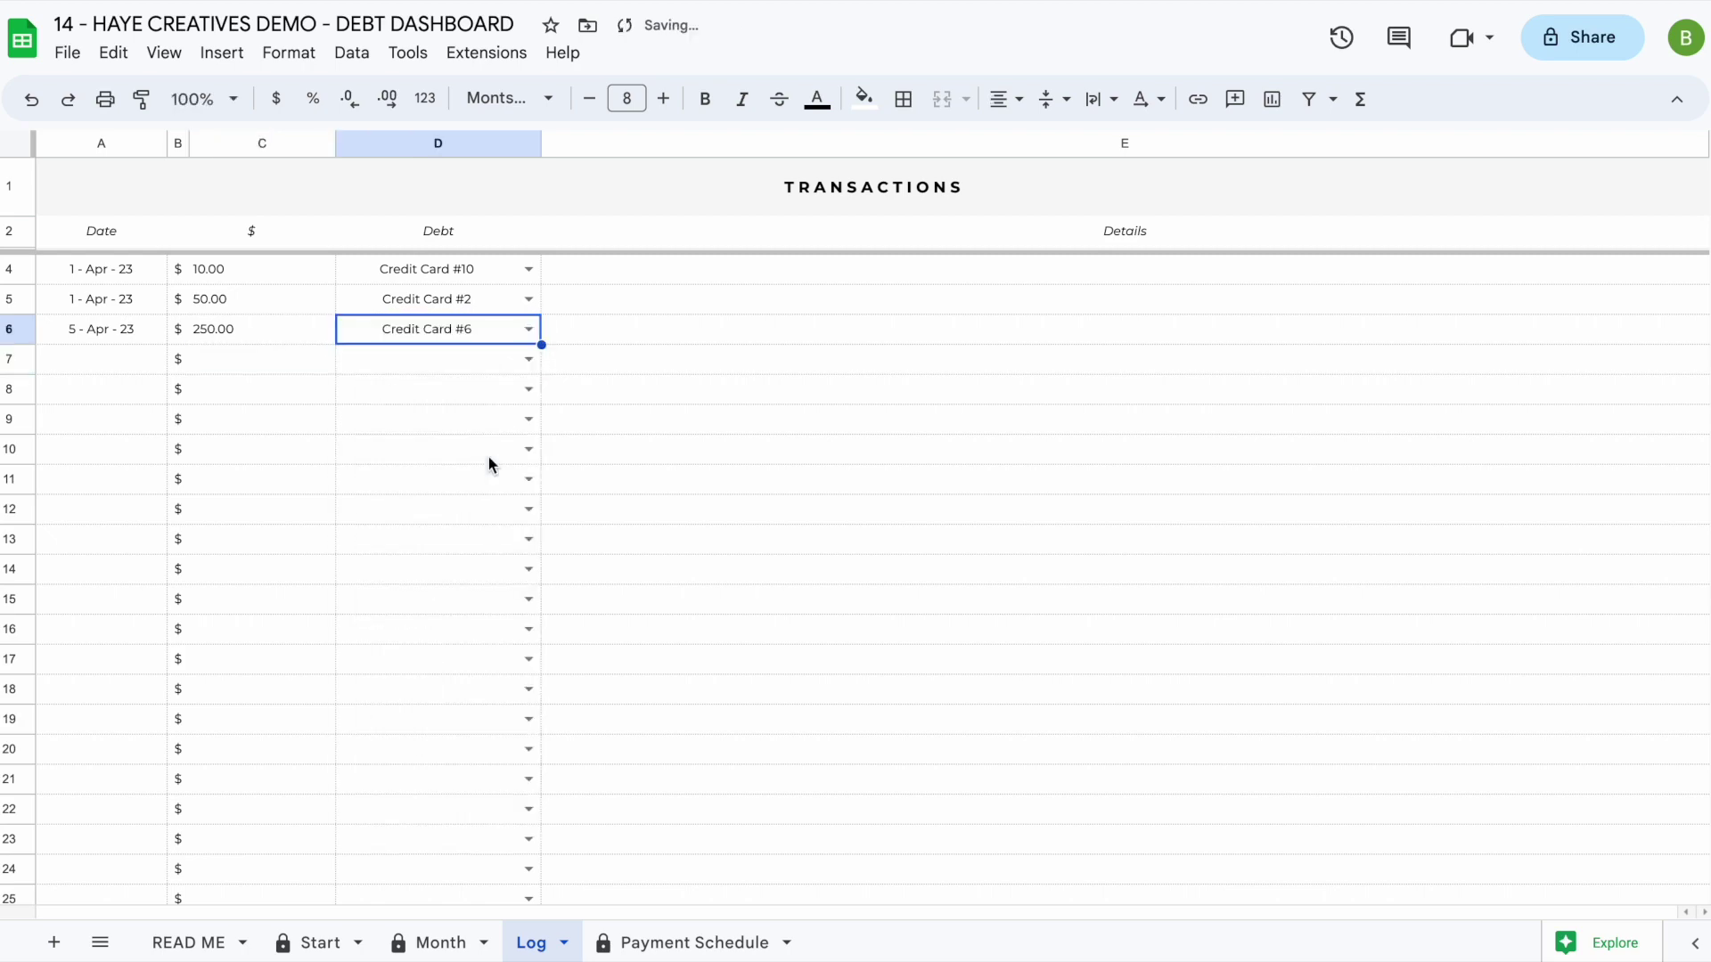
left_click(439, 944)
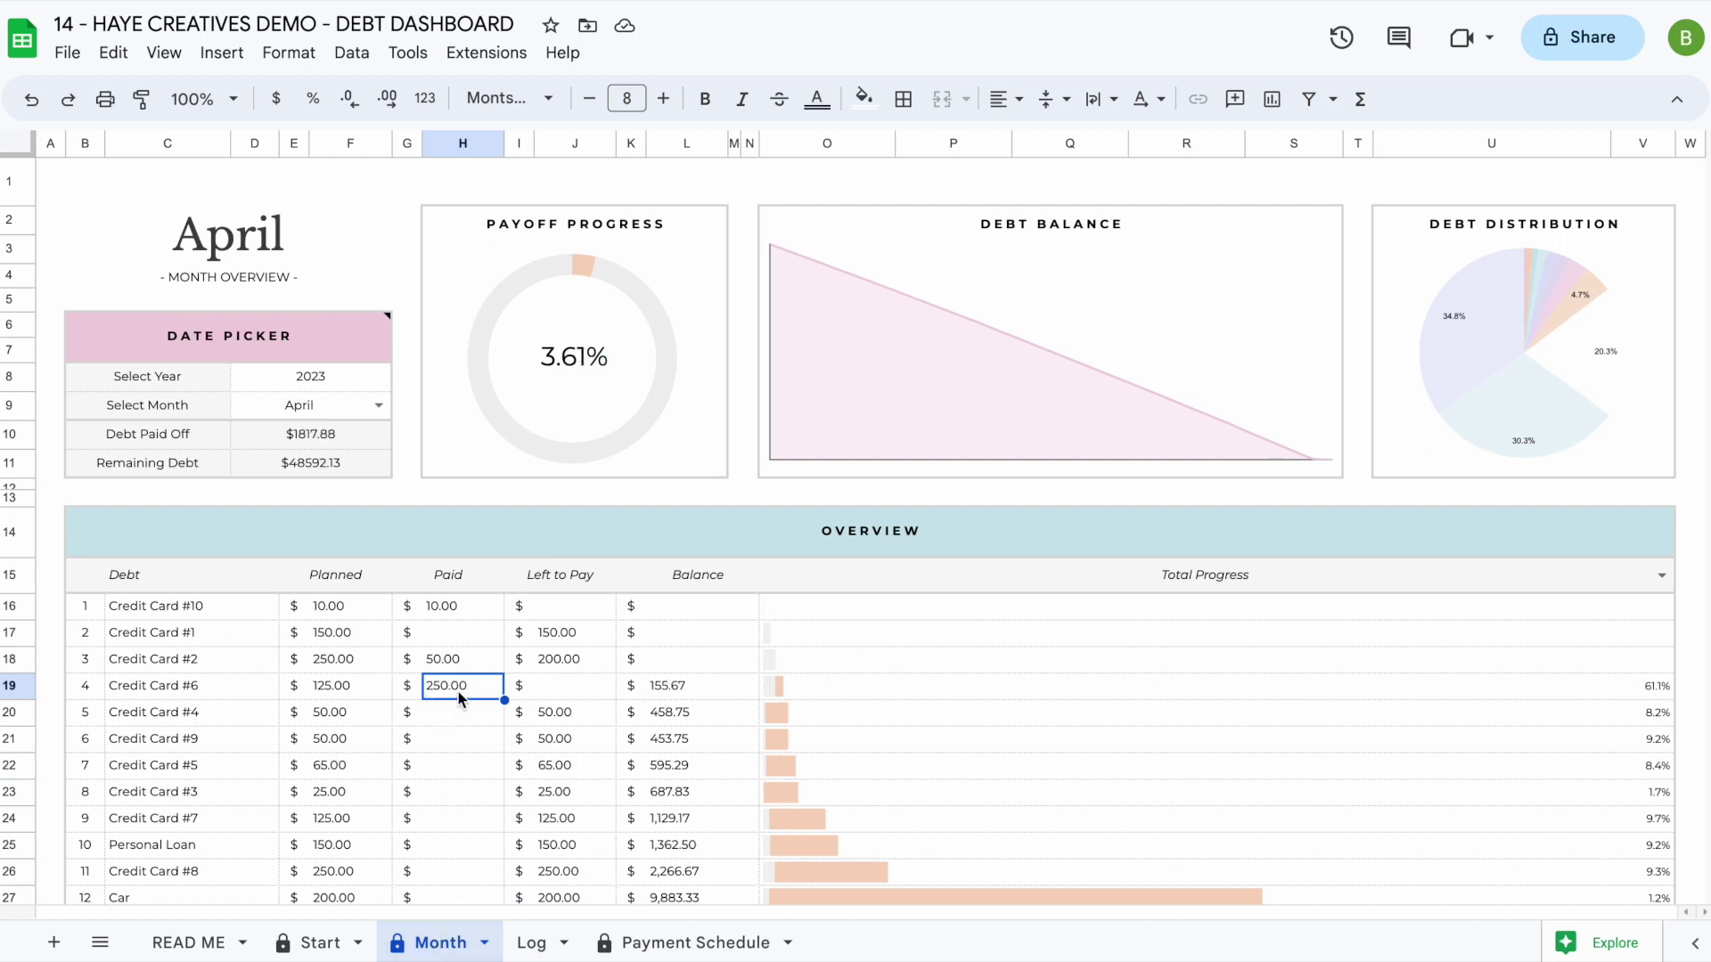
- Verify Credit Card #6's left to pay, 155.67 balance and 61.1% progress, then select Student Loan's Paid cell
left_click(565, 691)
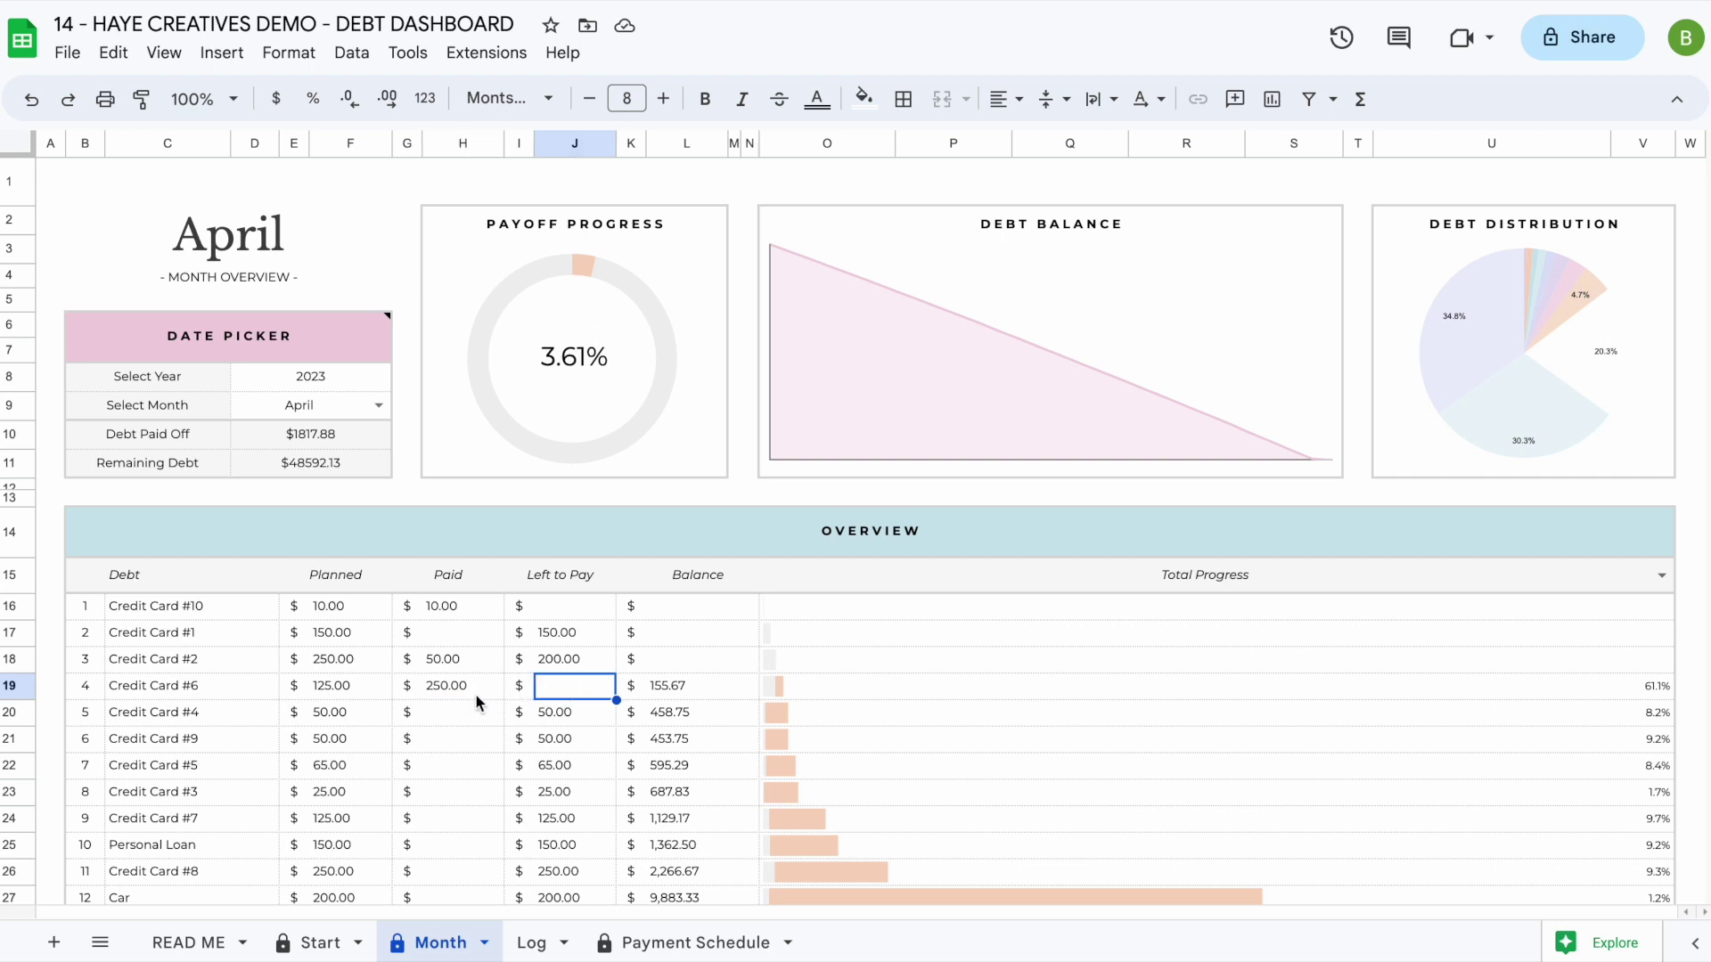
left_click(697, 690)
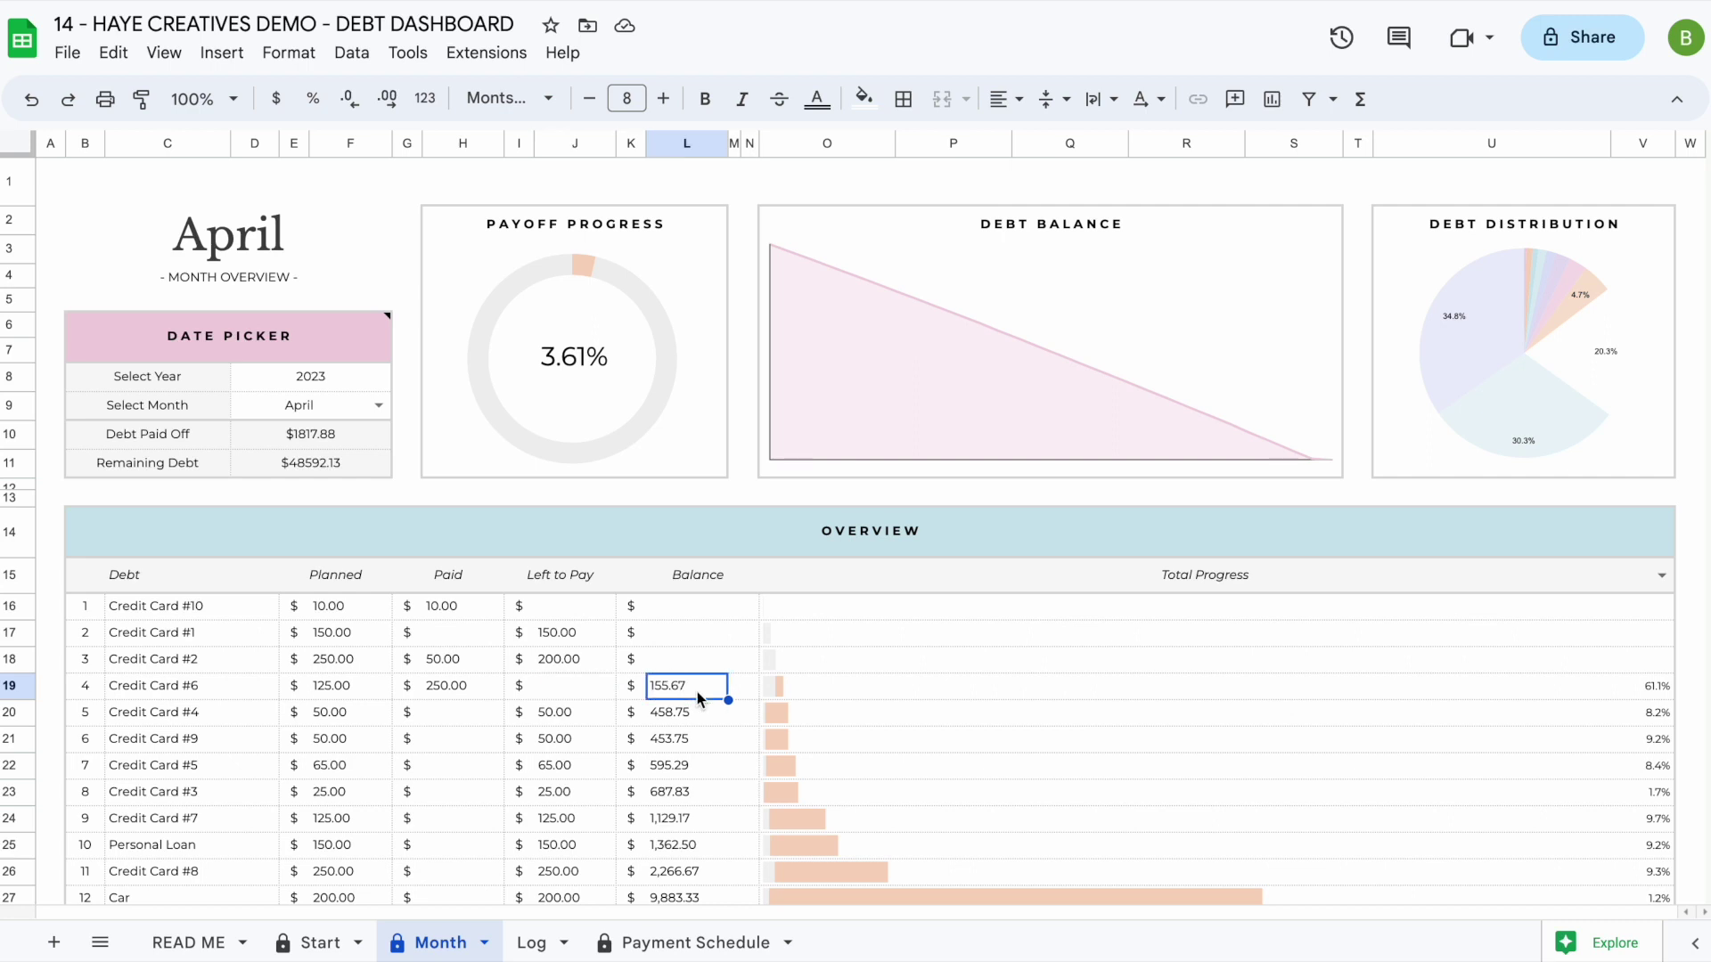
key("Left")
key("Left")
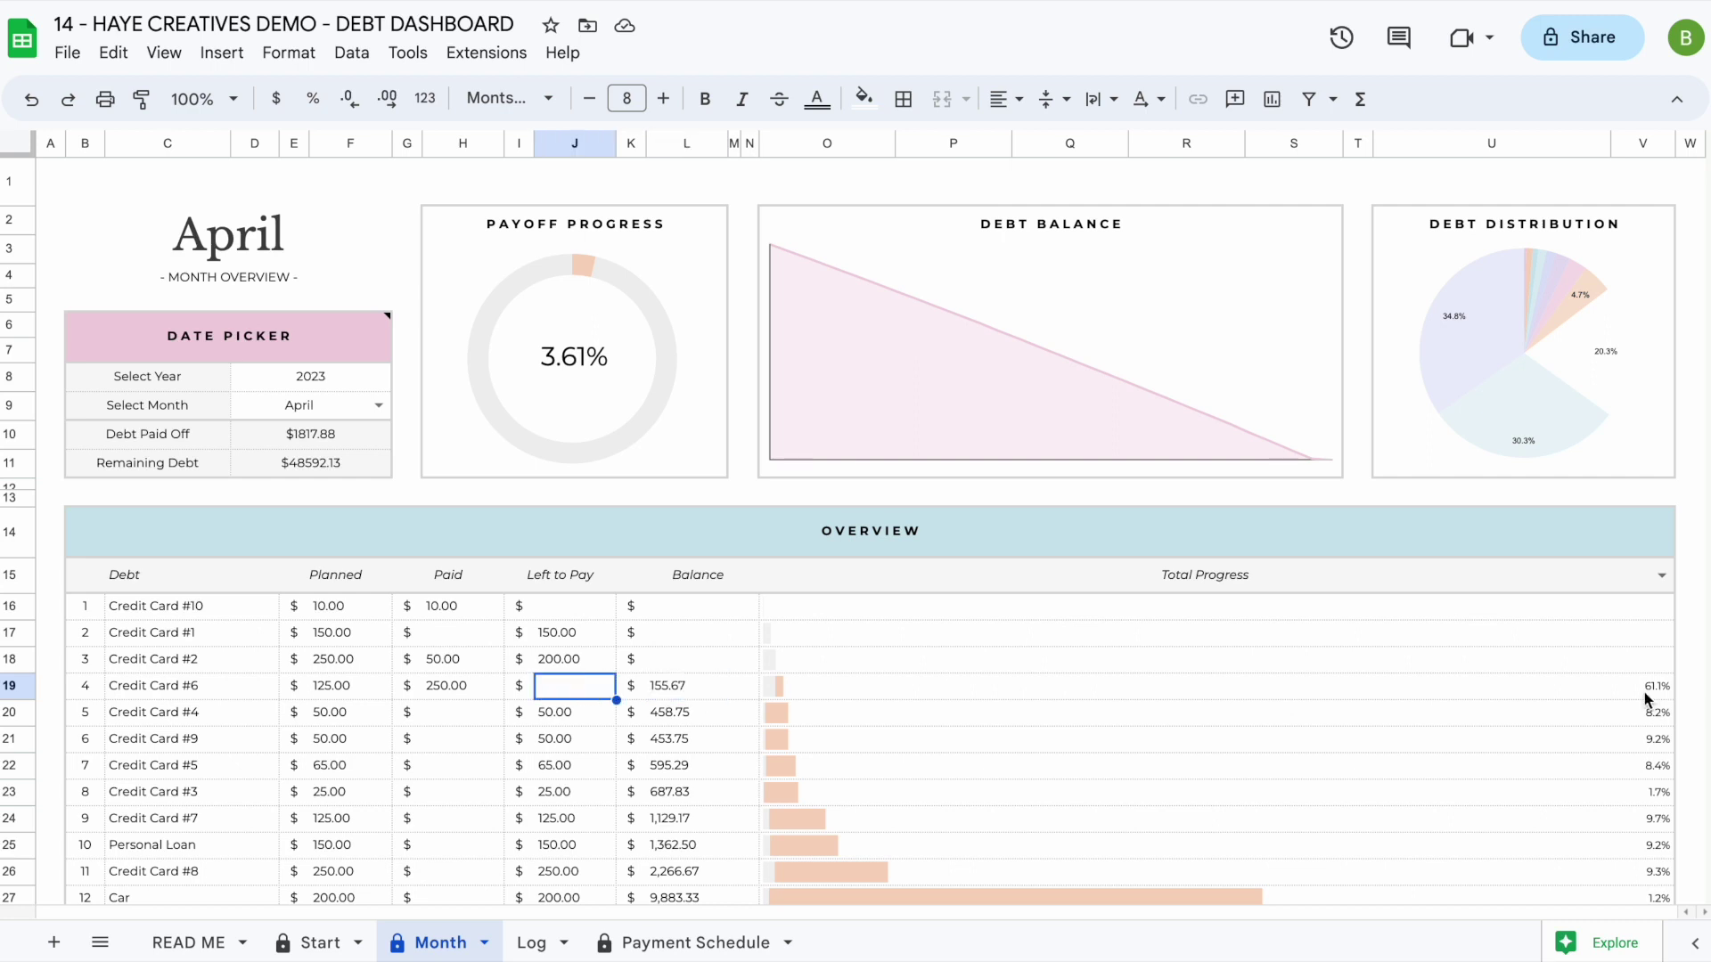
left_click(1648, 691)
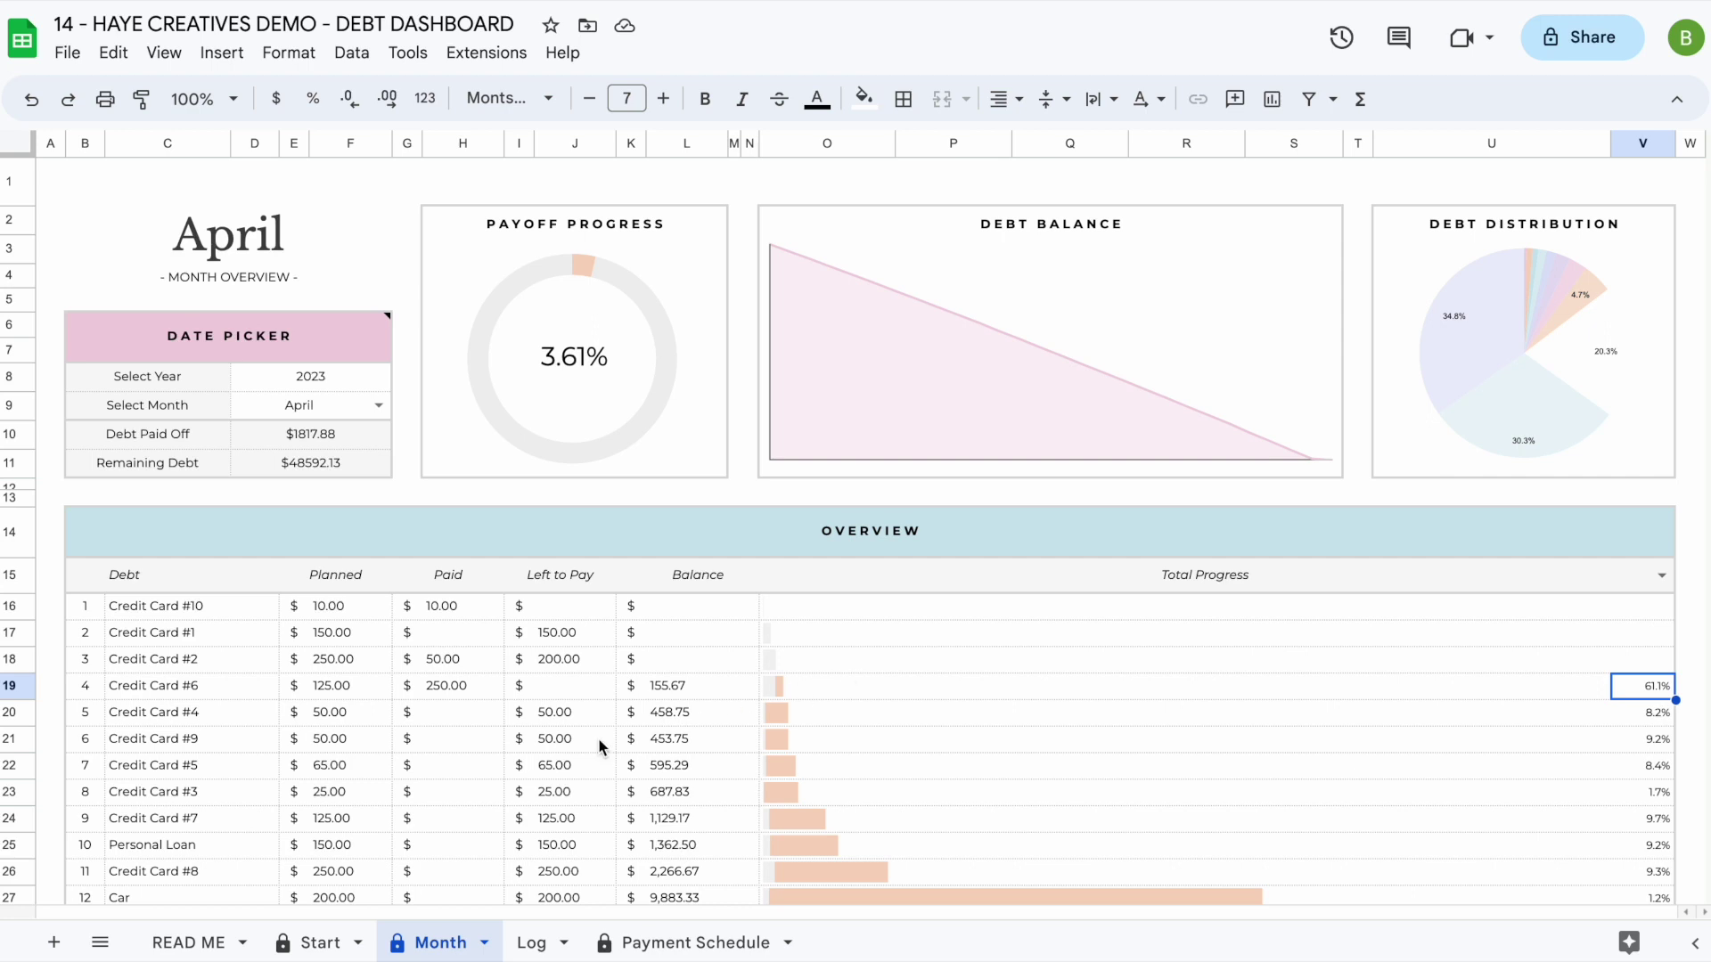
scroll(597, 738, "down", 3)
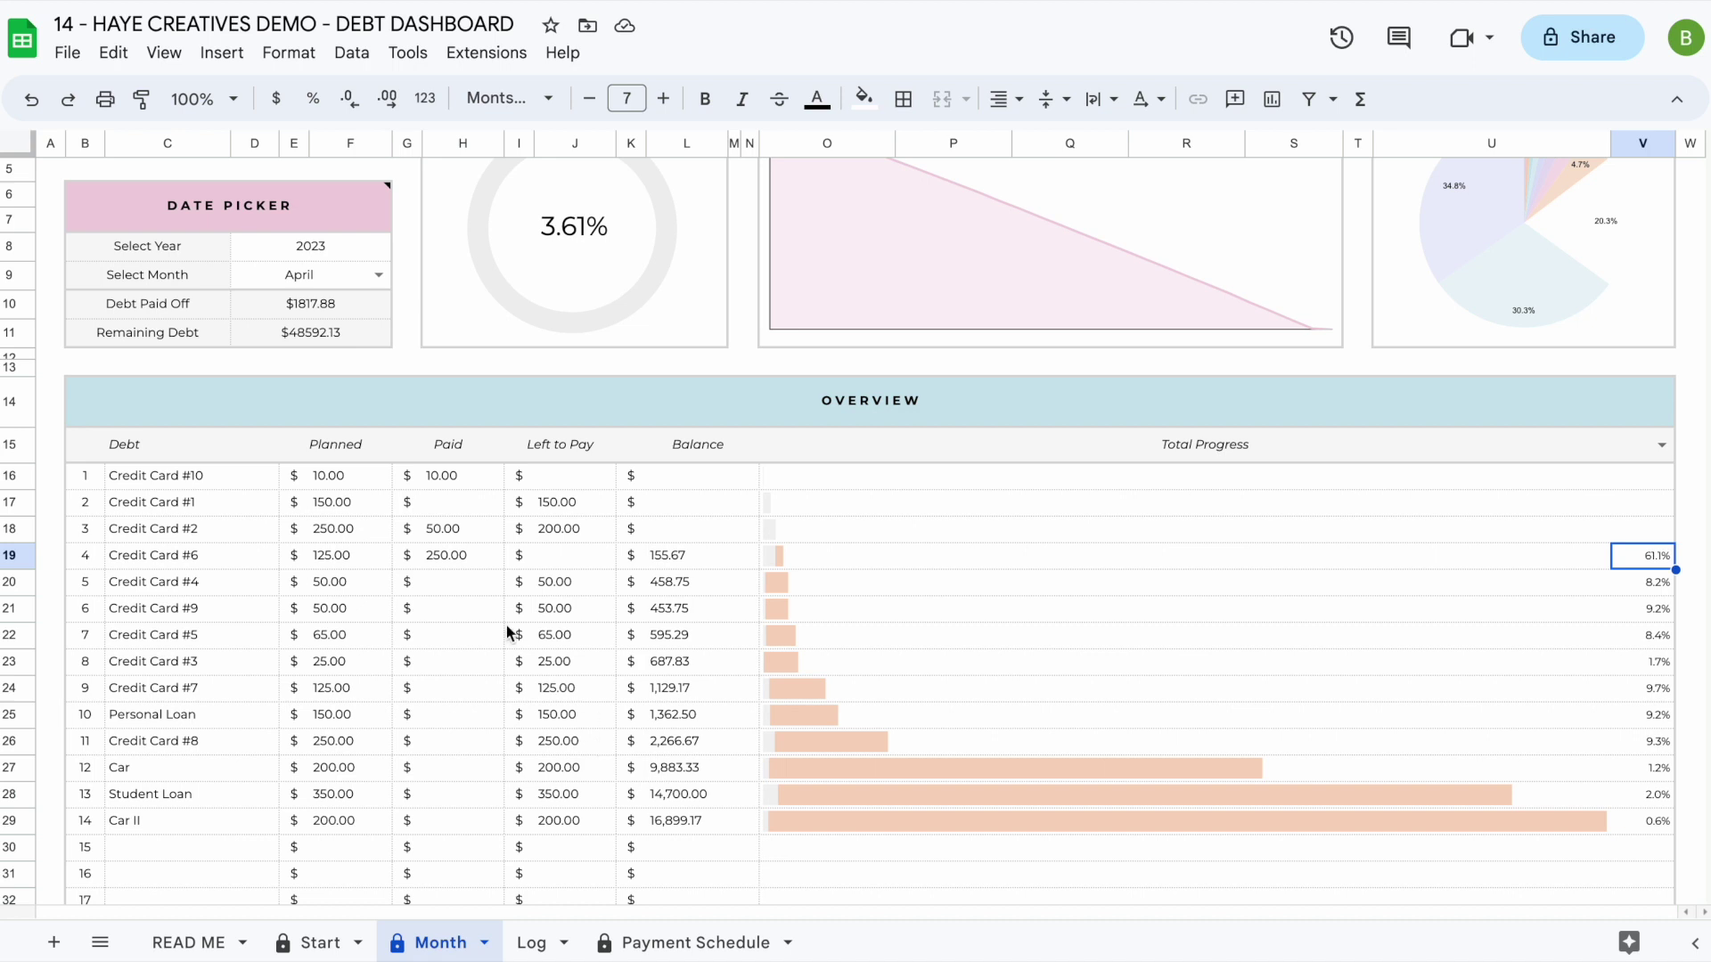
left_click(453, 791)
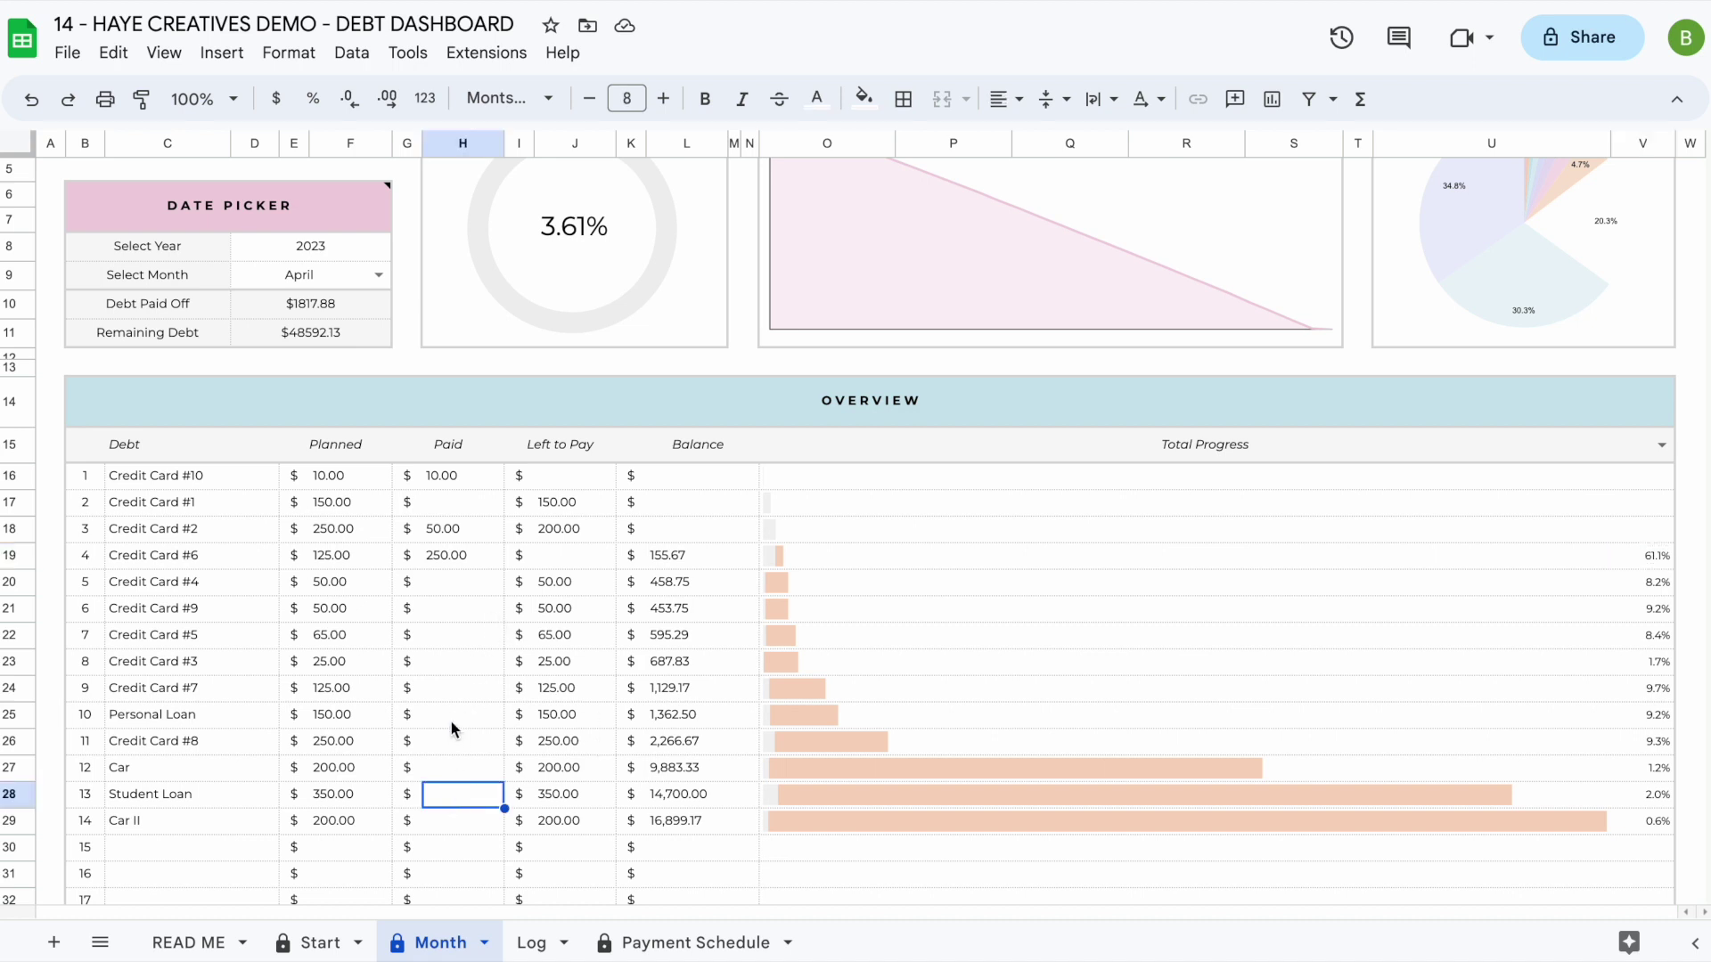